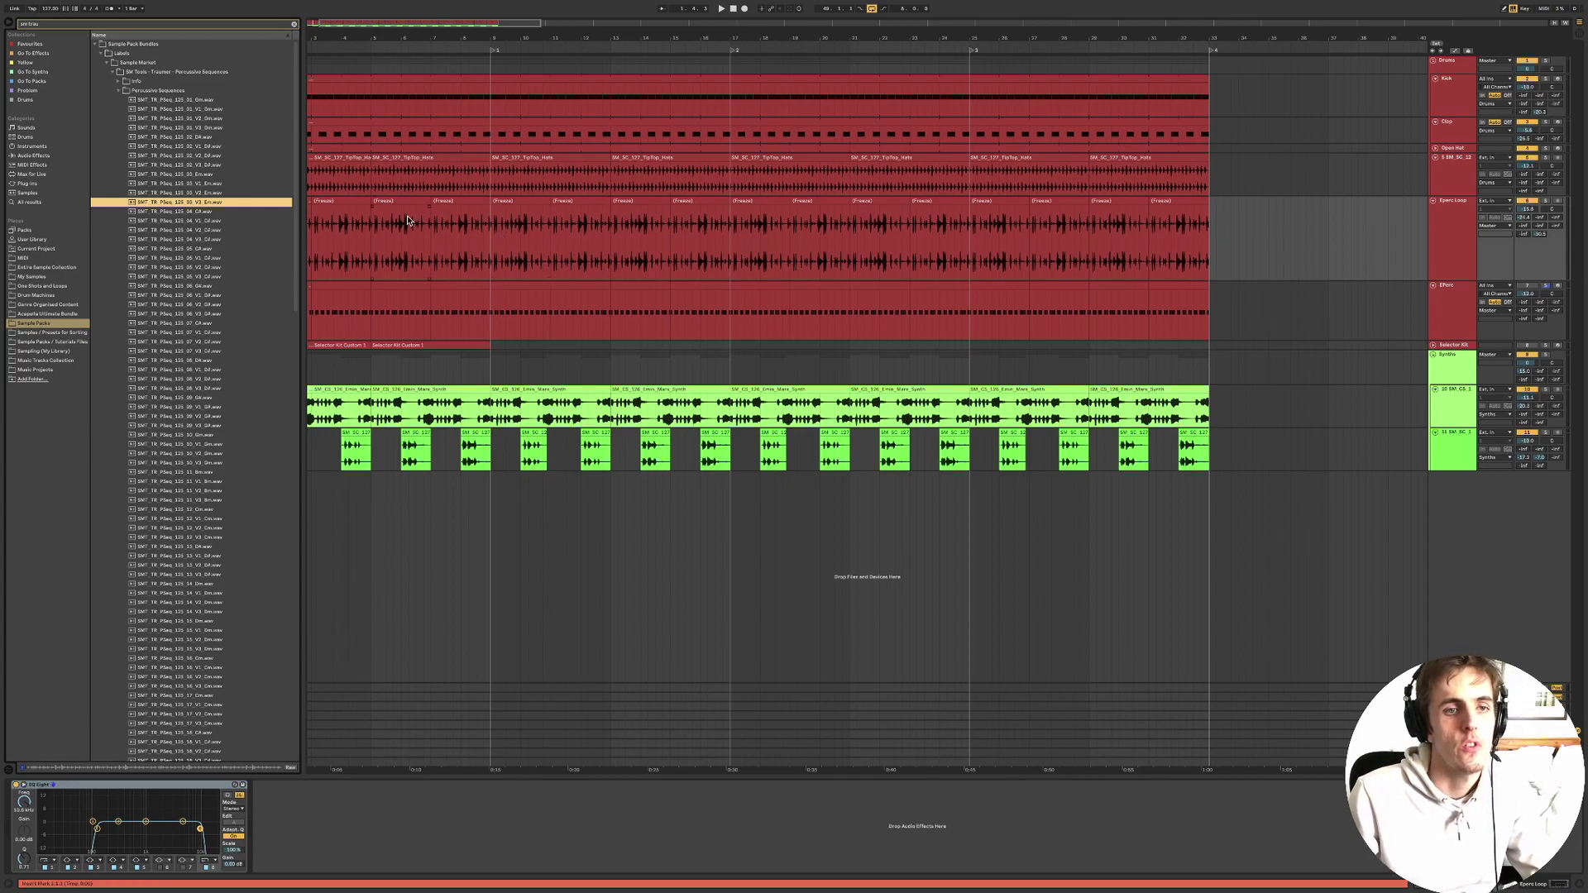
Play the arrangement from the first frozen loop clip, soloing the Drums group and the frozen loop track.
{"action": "left_click", "coordinate": [333, 201]}
{"action": "key", "text": "space"}
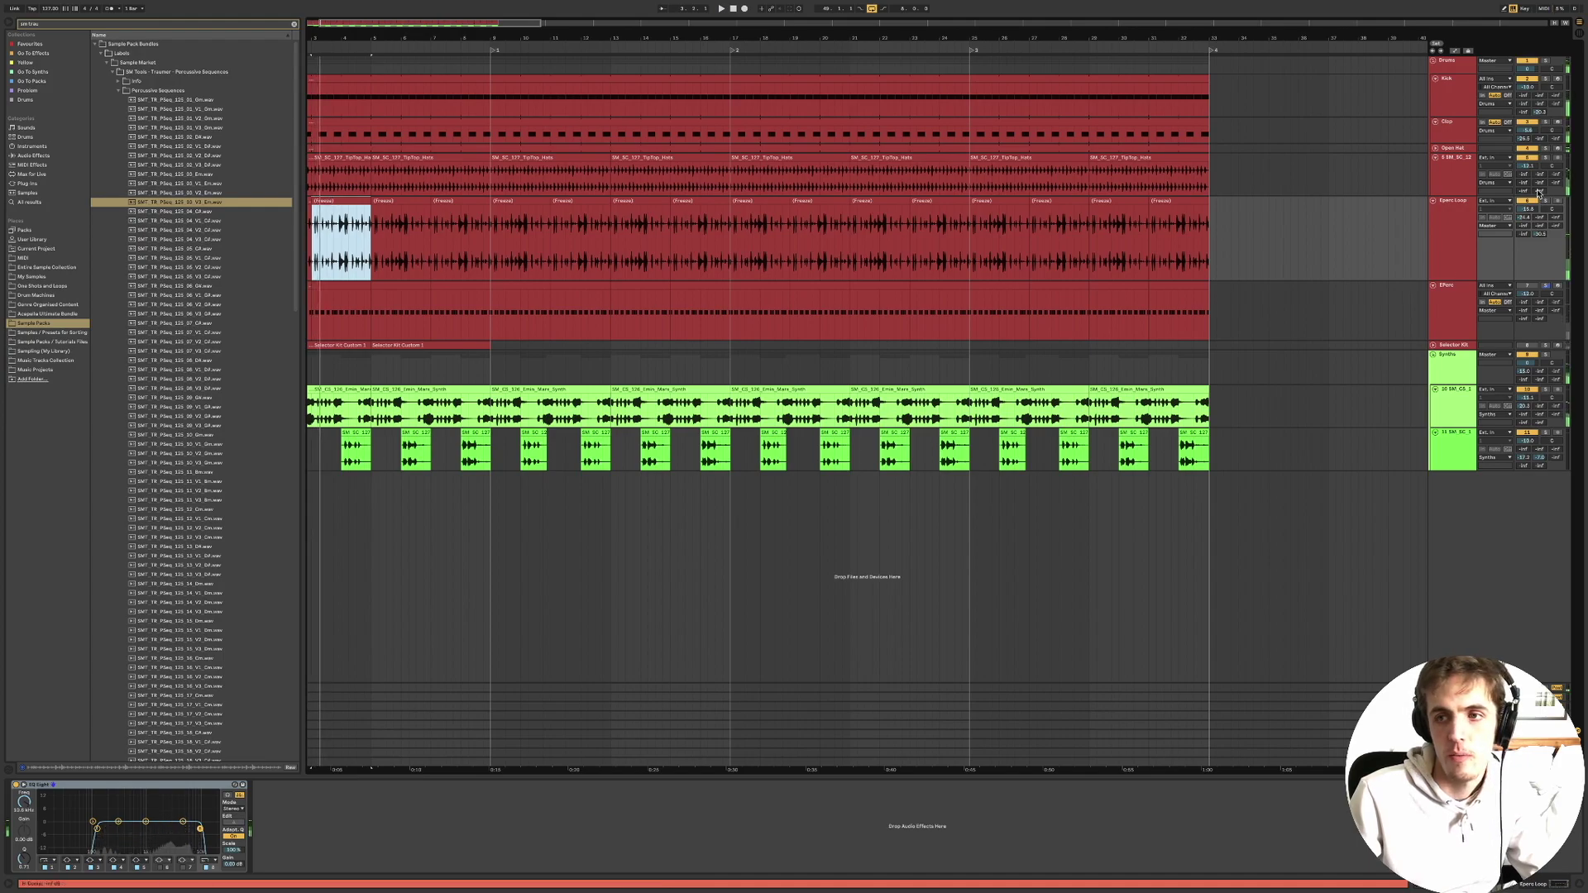
{"action": "left_click", "coordinate": [1543, 61]}
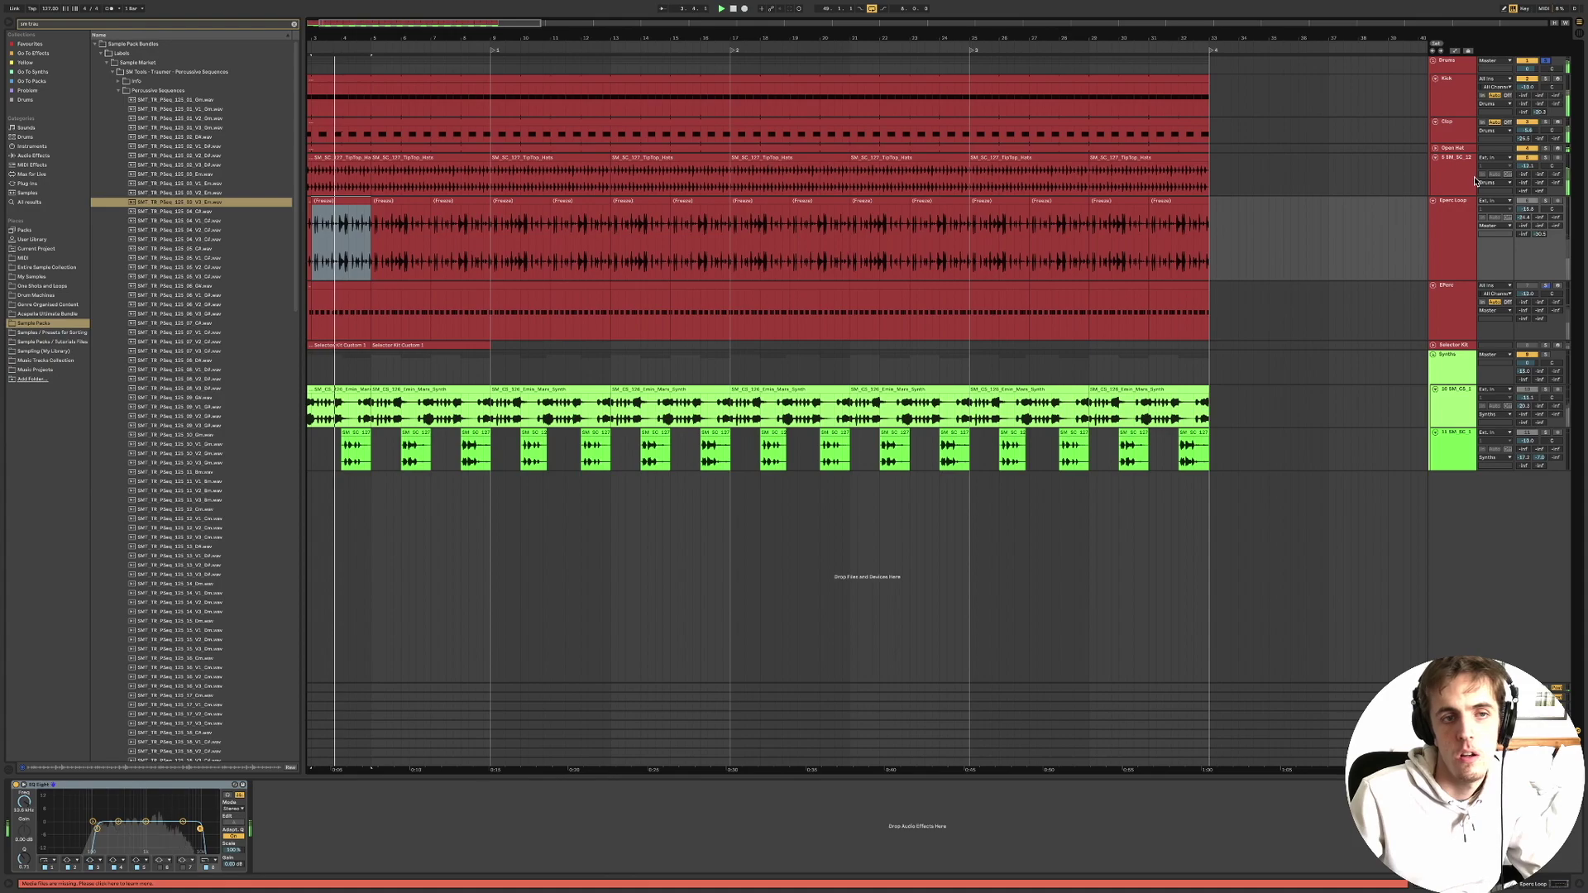
{"action": "left_click", "coordinate": [1545, 202]}
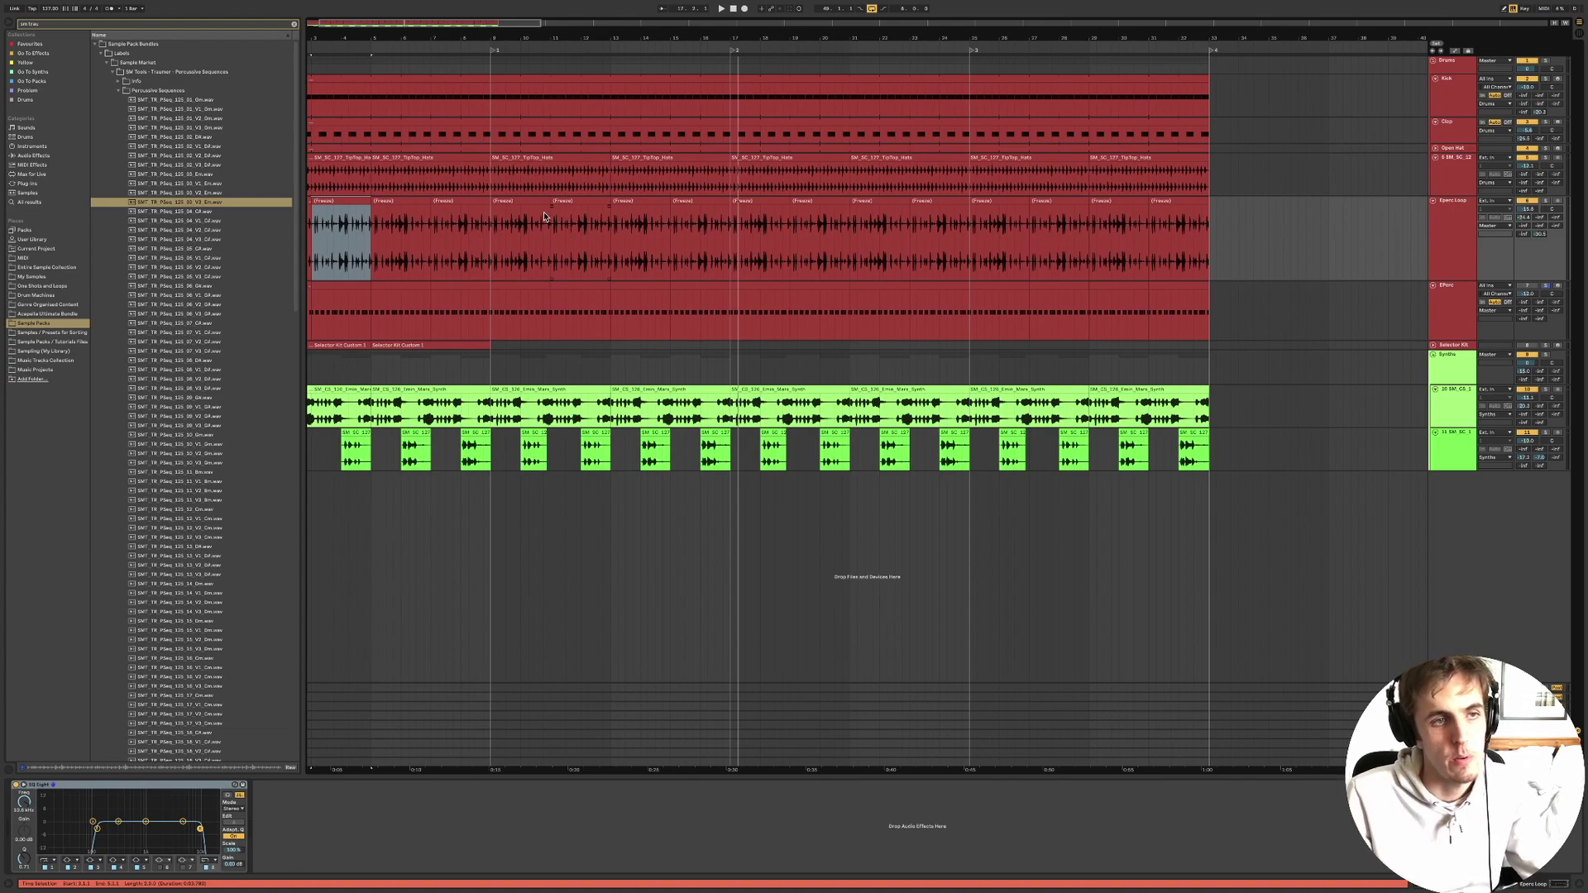
Audition several different samples from the Percussive Sequences folder in the browser.
{"action": "left_click", "coordinate": [213, 203]}
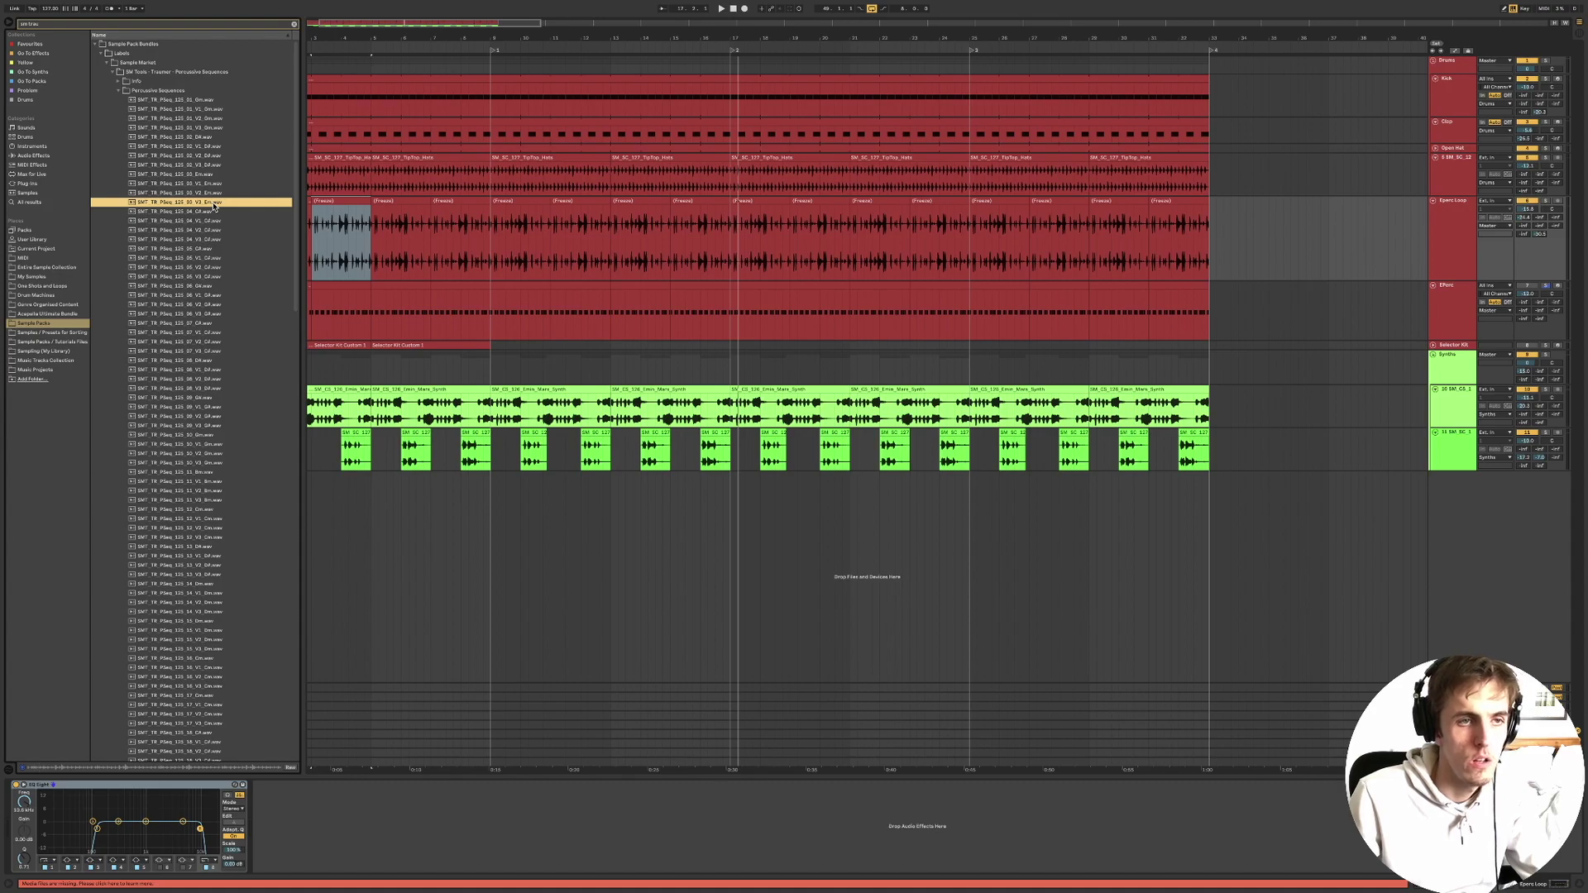
{"action": "left_click", "coordinate": [183, 221]}
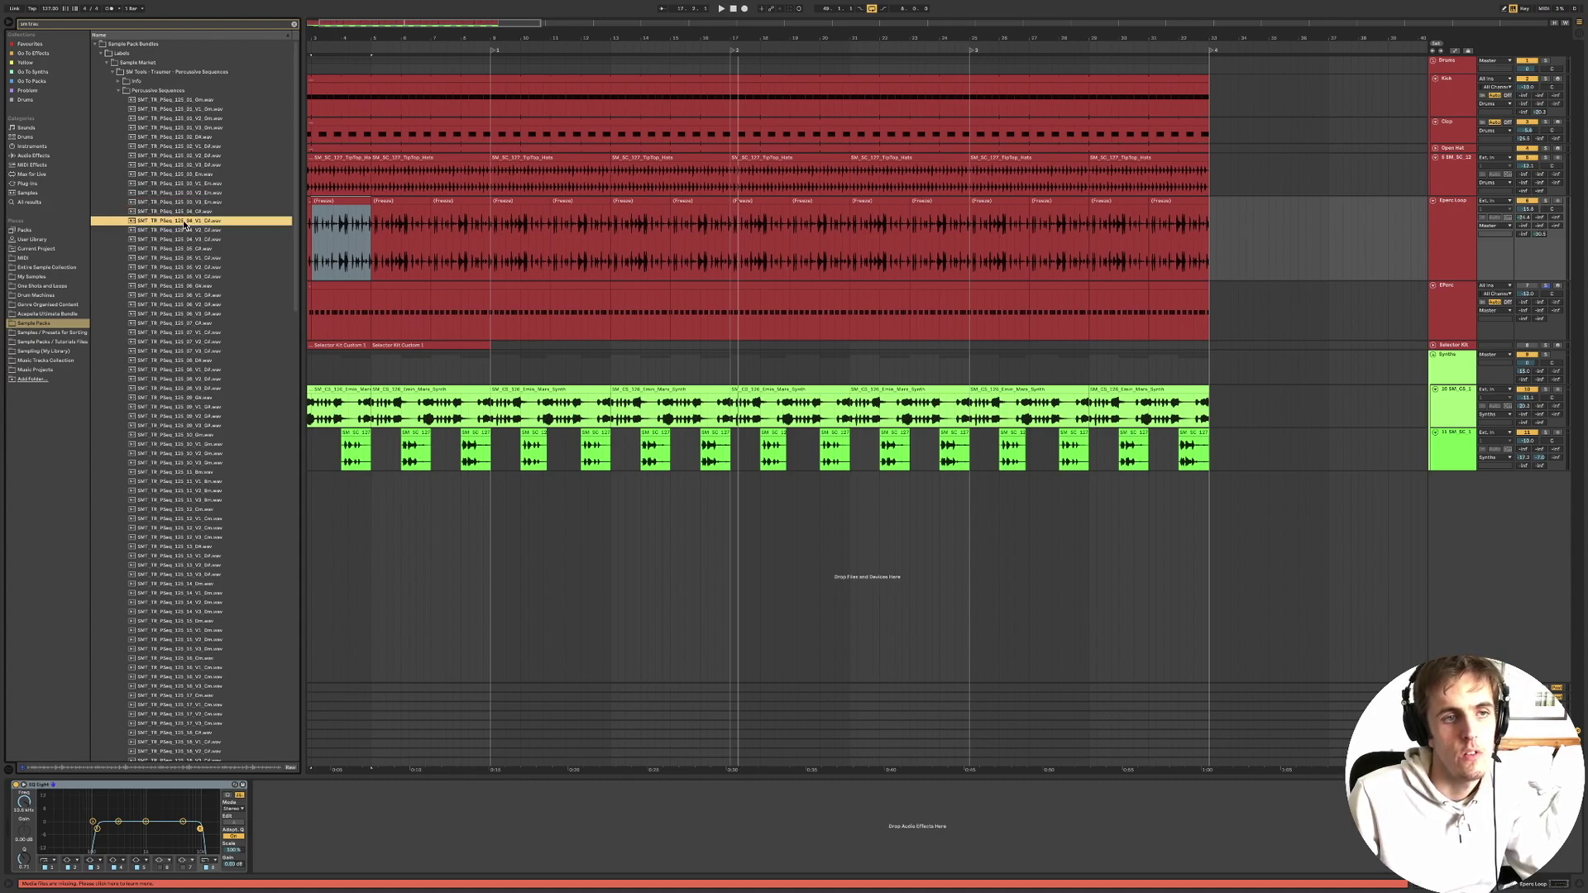
{"action": "left_click", "coordinate": [180, 203]}
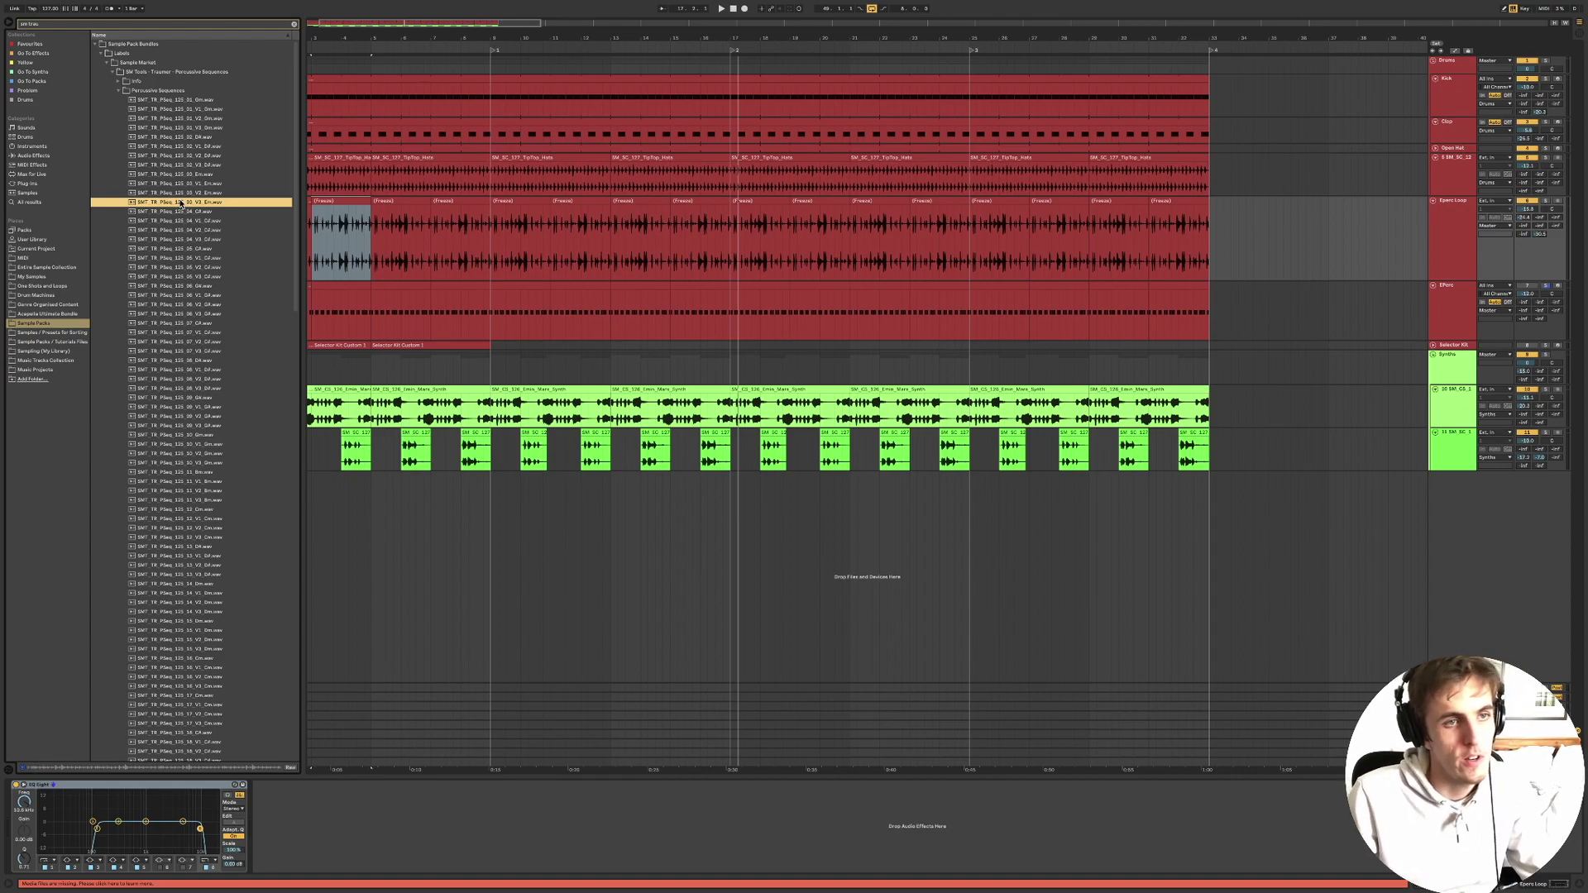
{"action": "left_click", "coordinate": [182, 213]}
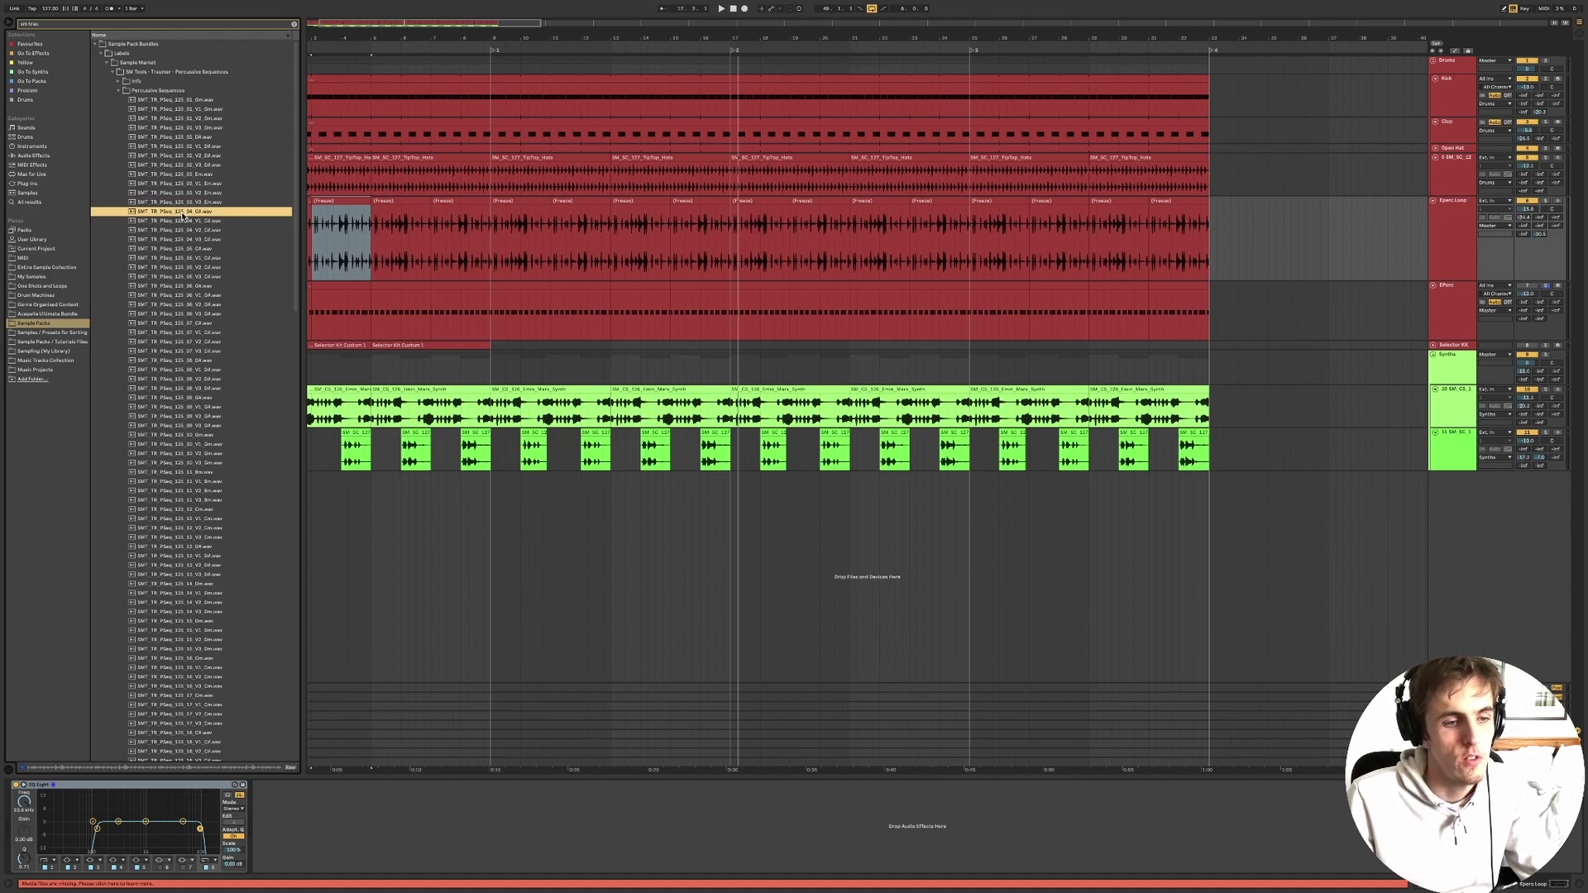
{"action": "left_click", "coordinate": [187, 192]}
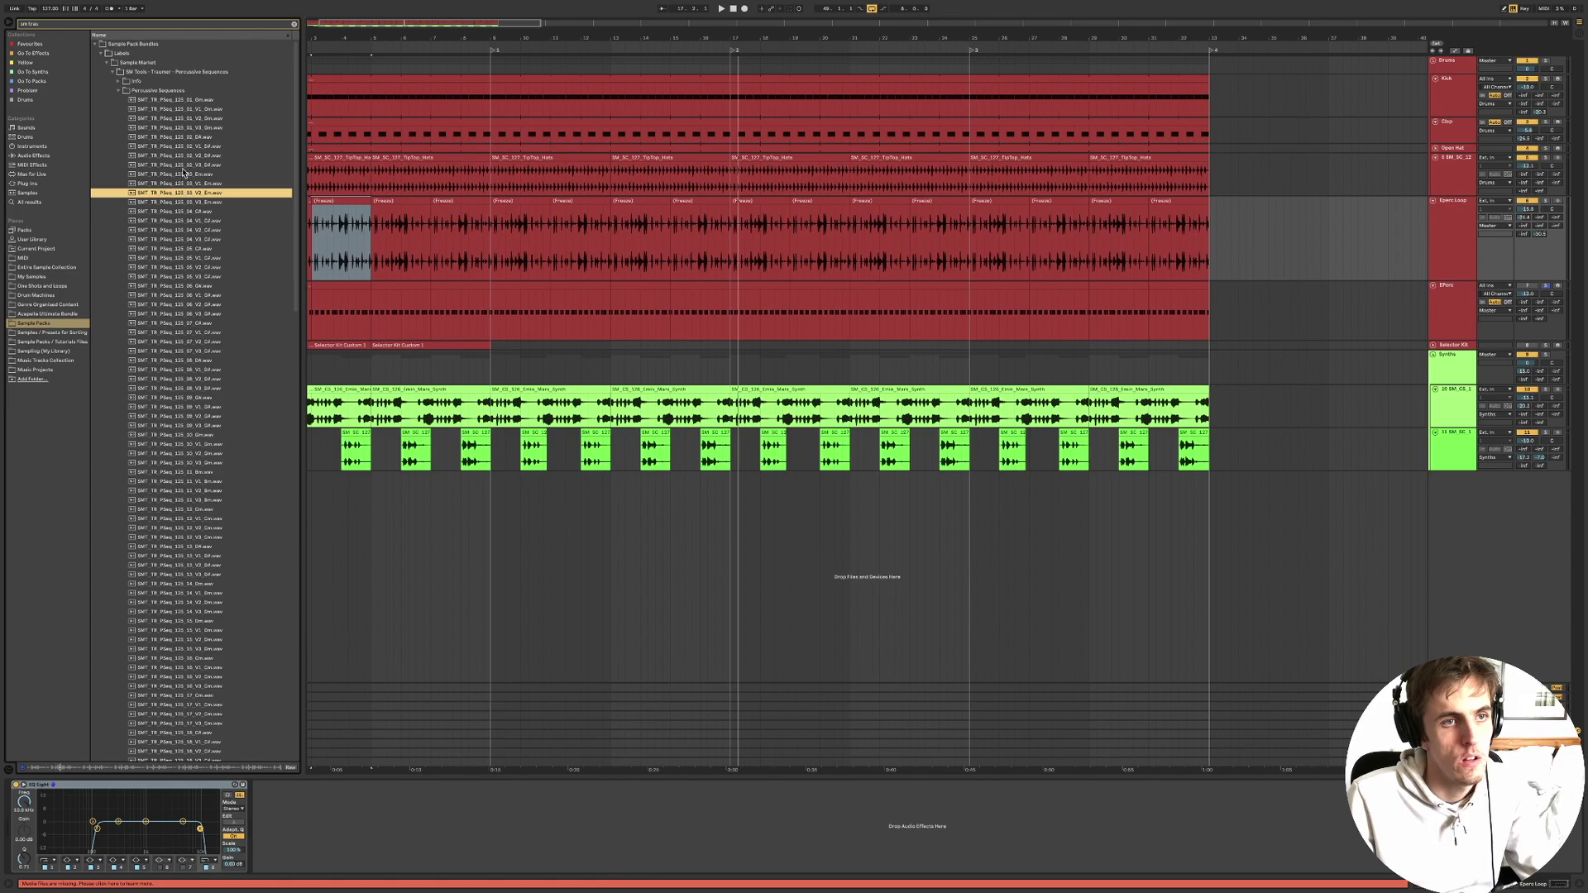
{"action": "left_click", "coordinate": [187, 165]}
{"action": "left_click", "coordinate": [205, 267]}
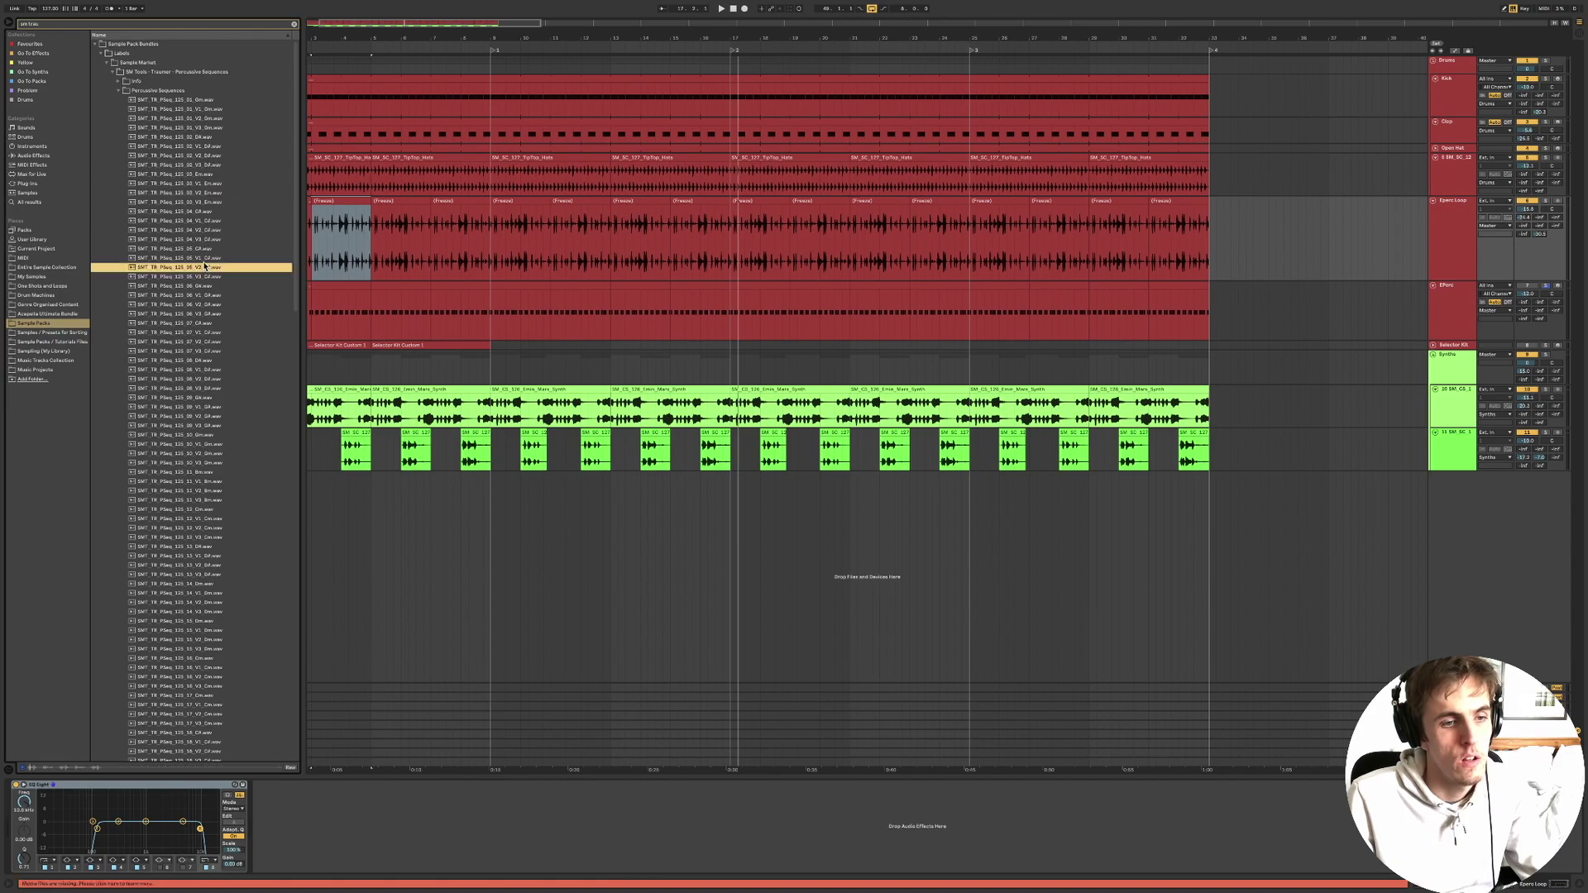
{"action": "left_click", "coordinate": [219, 379]}
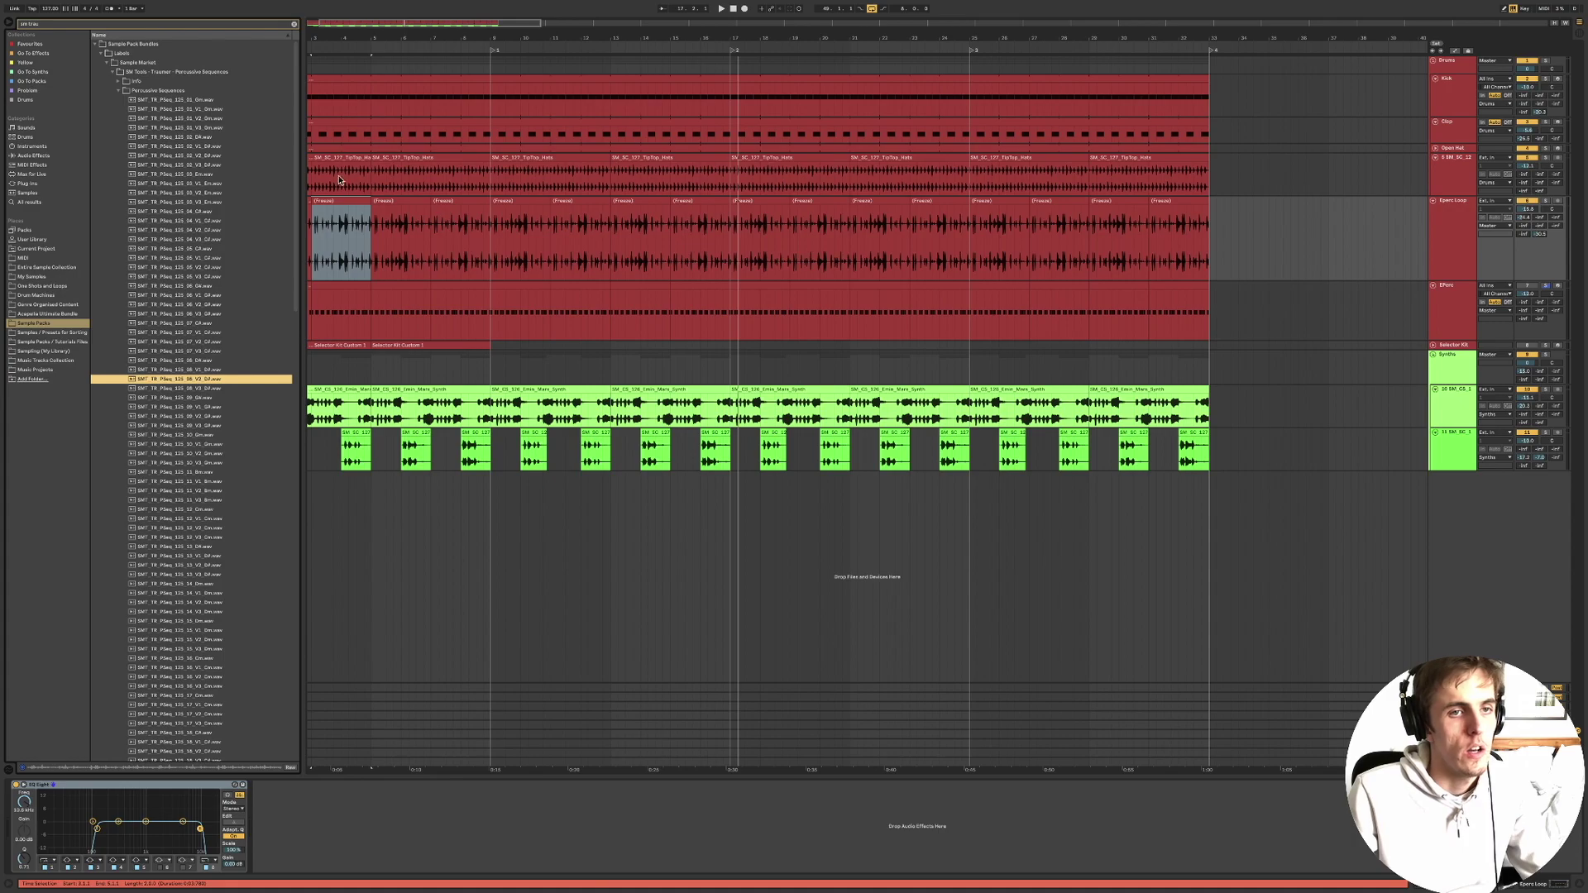
Play the first frozen loop clip within the arrangement and again with its track soloed.
{"action": "left_click", "coordinate": [312, 202]}
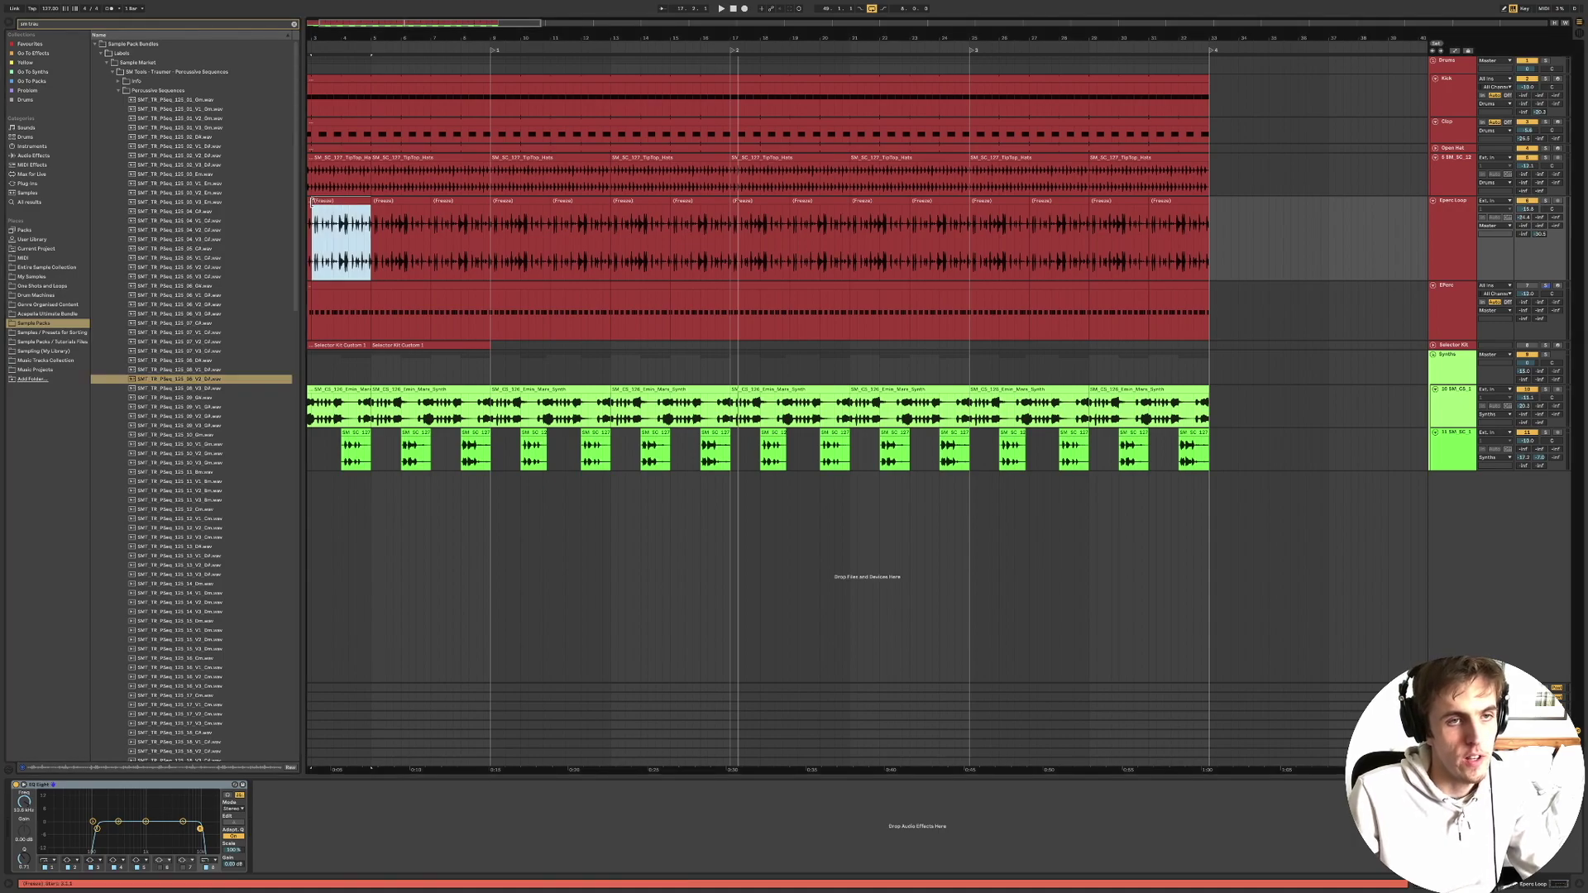
{"action": "left_click", "coordinate": [312, 203]}
{"action": "key", "text": "space"}
{"action": "scroll", "coordinate": [313, 202], "scroll_direction": "up", "scroll_amount": 10}
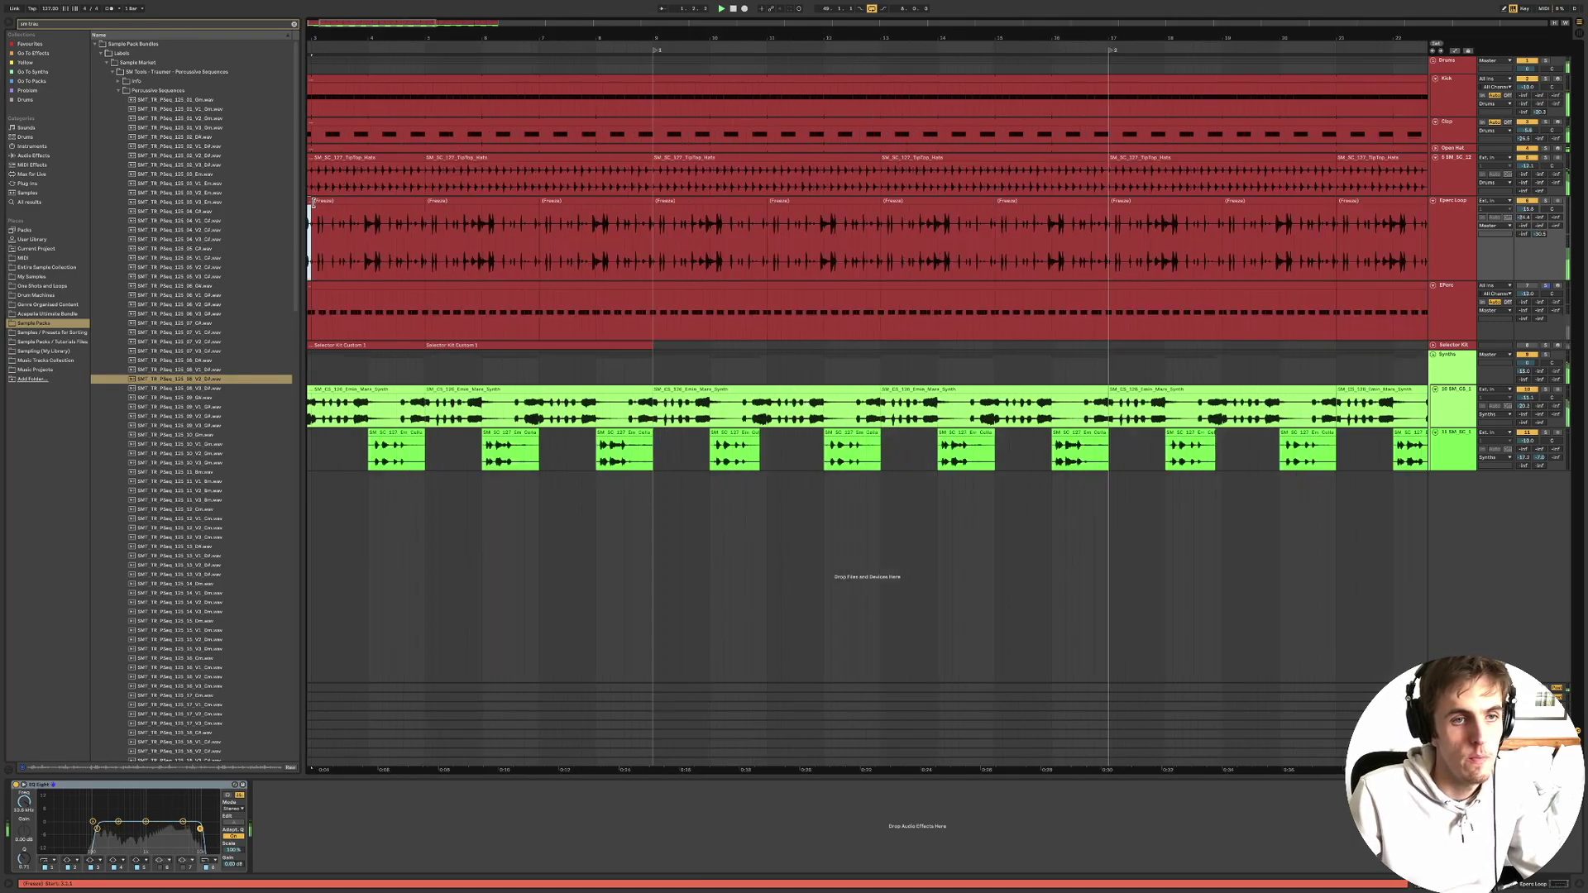
{"action": "scroll", "coordinate": [313, 202], "scroll_direction": "left", "scroll_amount": 5}
{"action": "scroll", "coordinate": [368, 211], "scroll_direction": "down", "scroll_amount": 5}
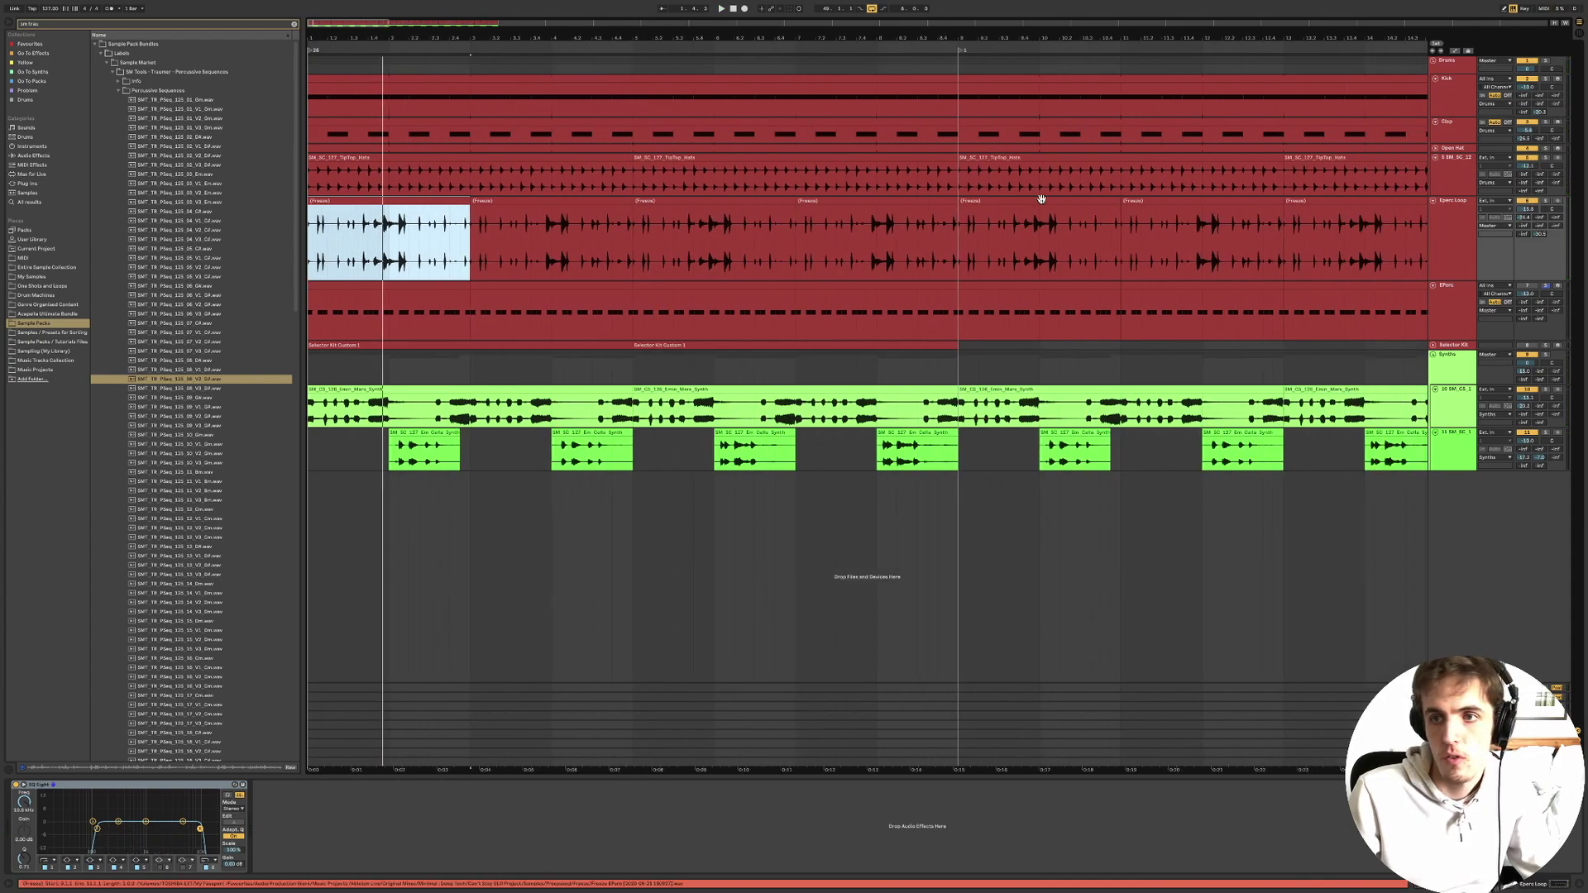
{"action": "left_click", "coordinate": [1540, 203]}
{"action": "key", "text": "space"}
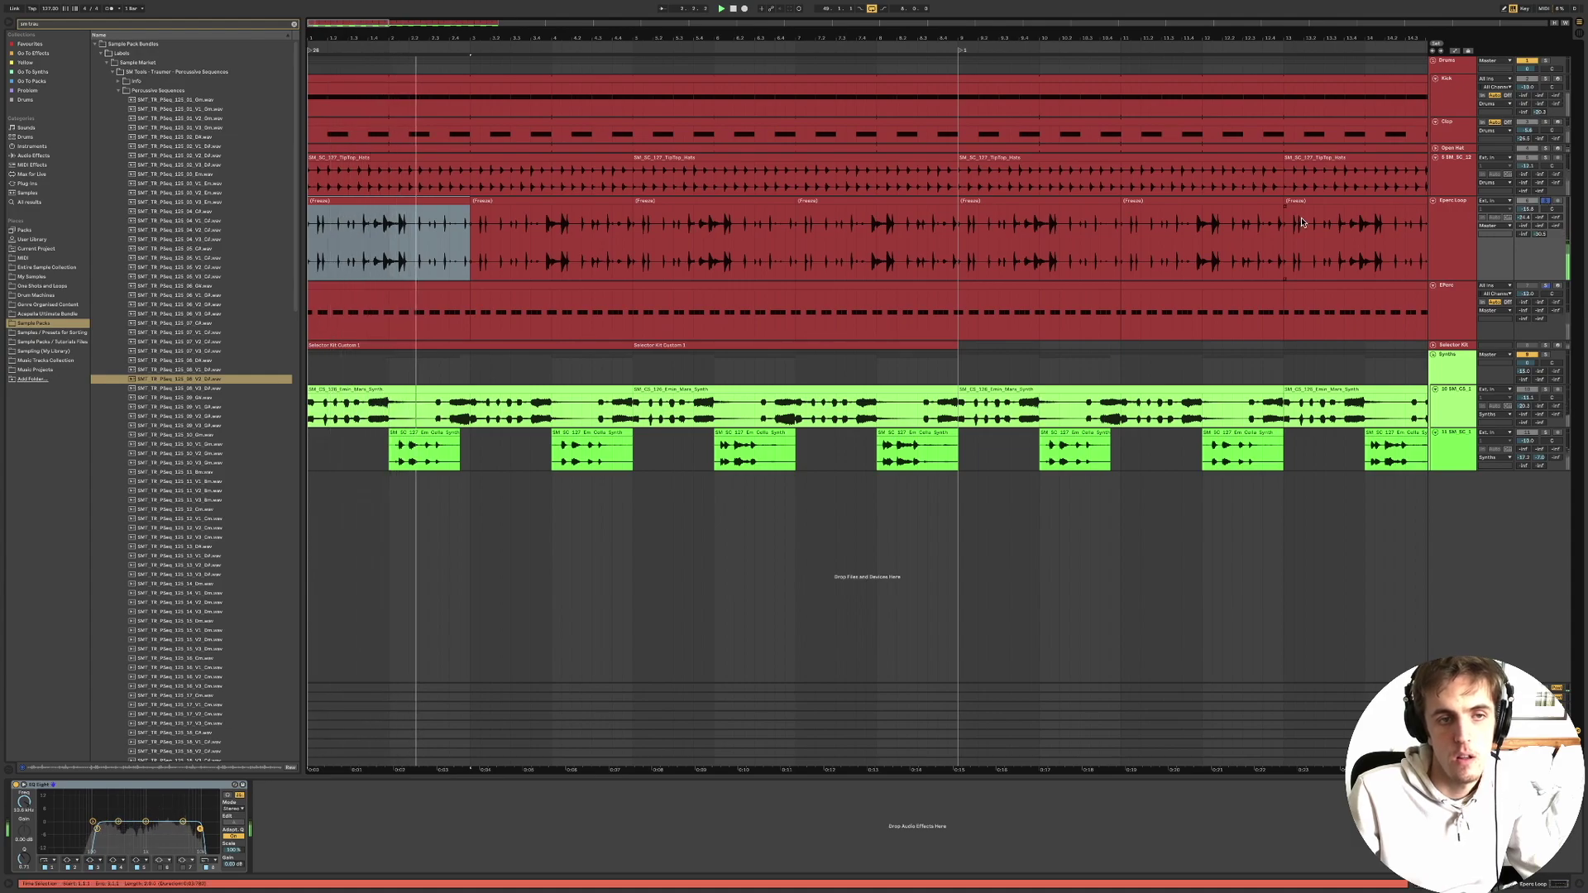
{"action": "key", "text": "space"}
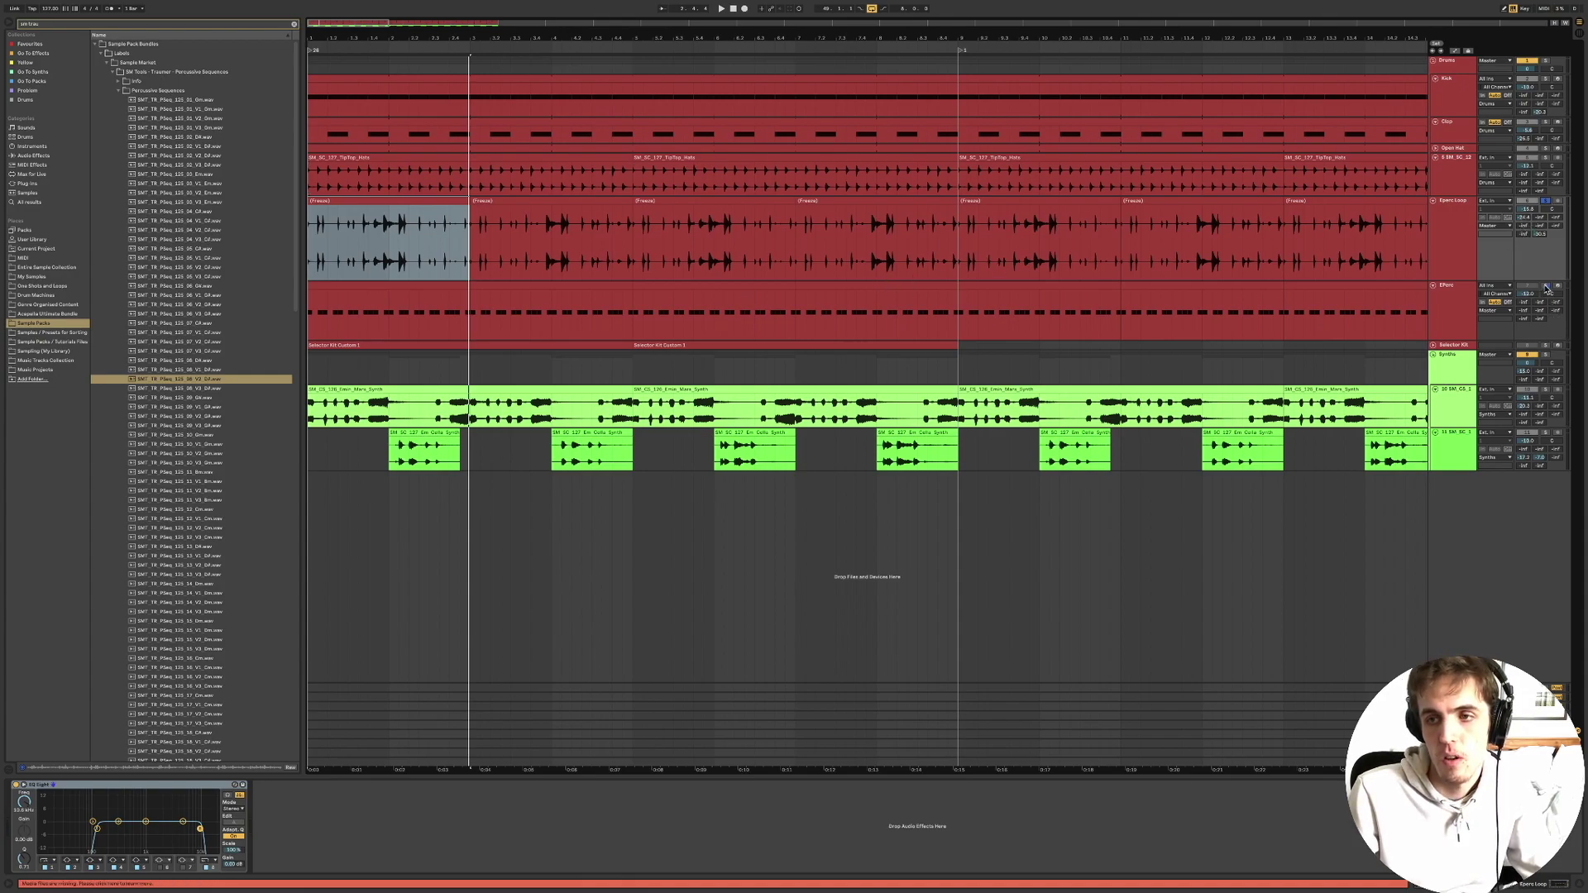
Duplicate the percussion track that uses Selector Kit Warm, fold the original, and play the copy soloed.
{"action": "left_click", "coordinate": [1437, 310]}
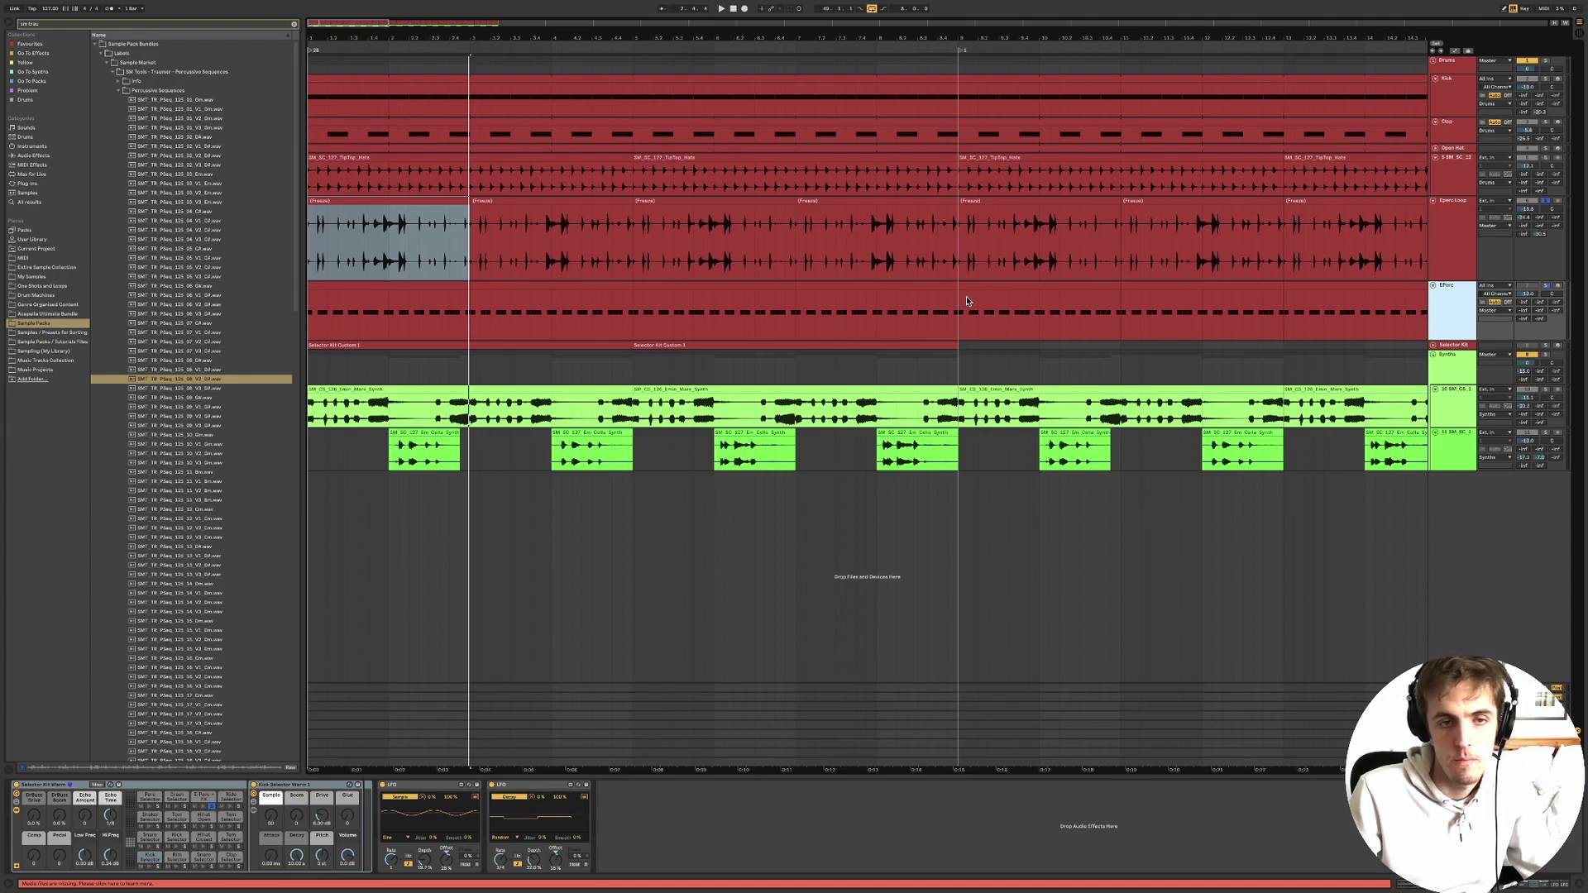
{"action": "key", "text": "ctrl+d"}
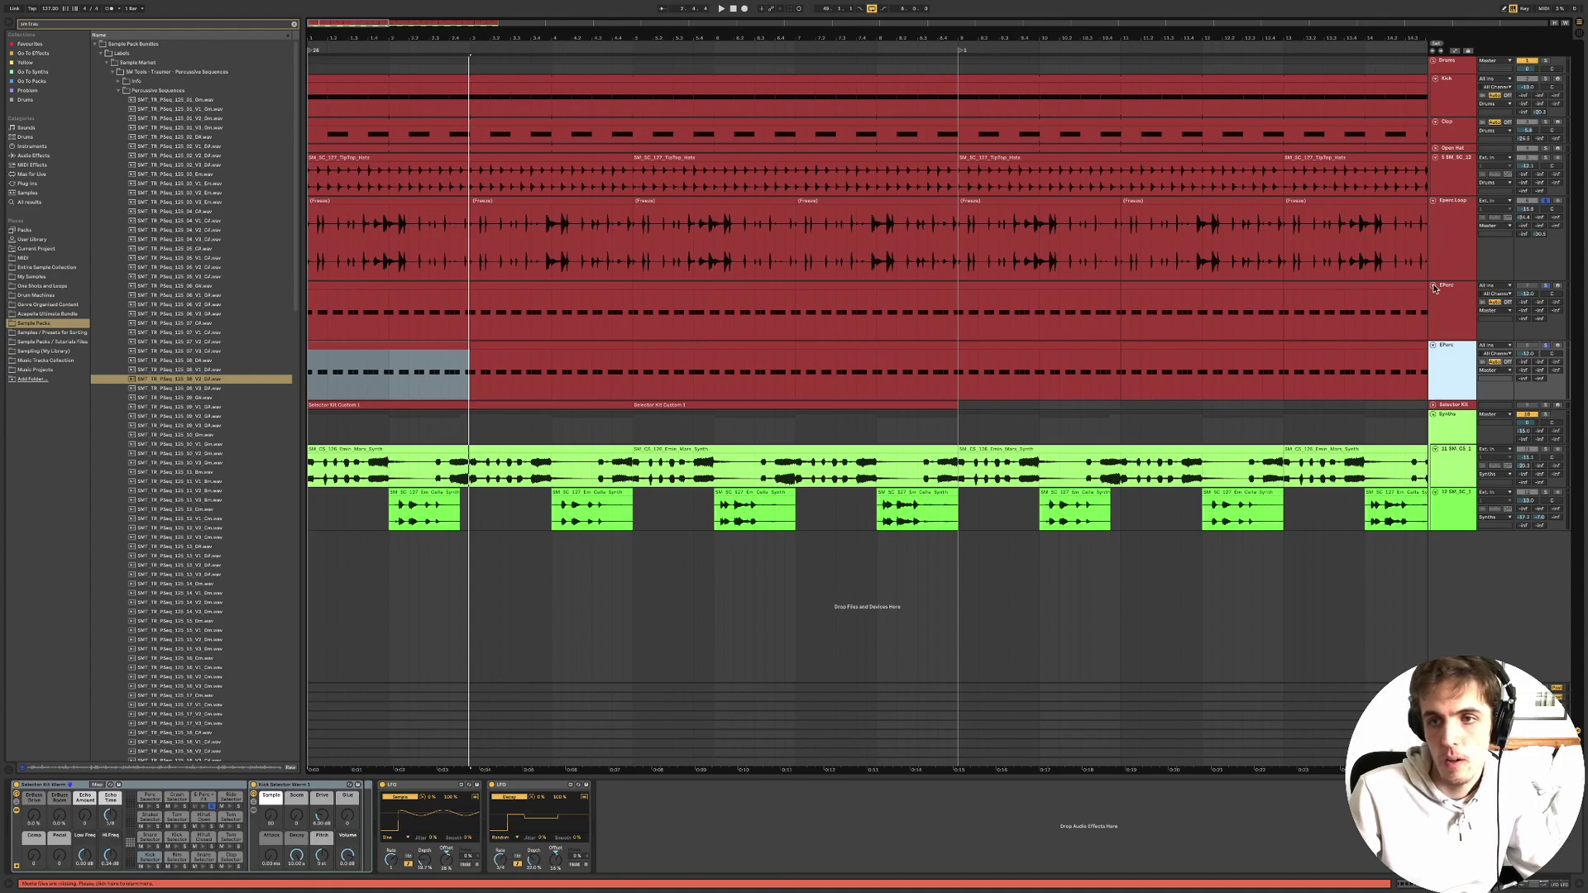
{"action": "left_click", "coordinate": [1434, 285]}
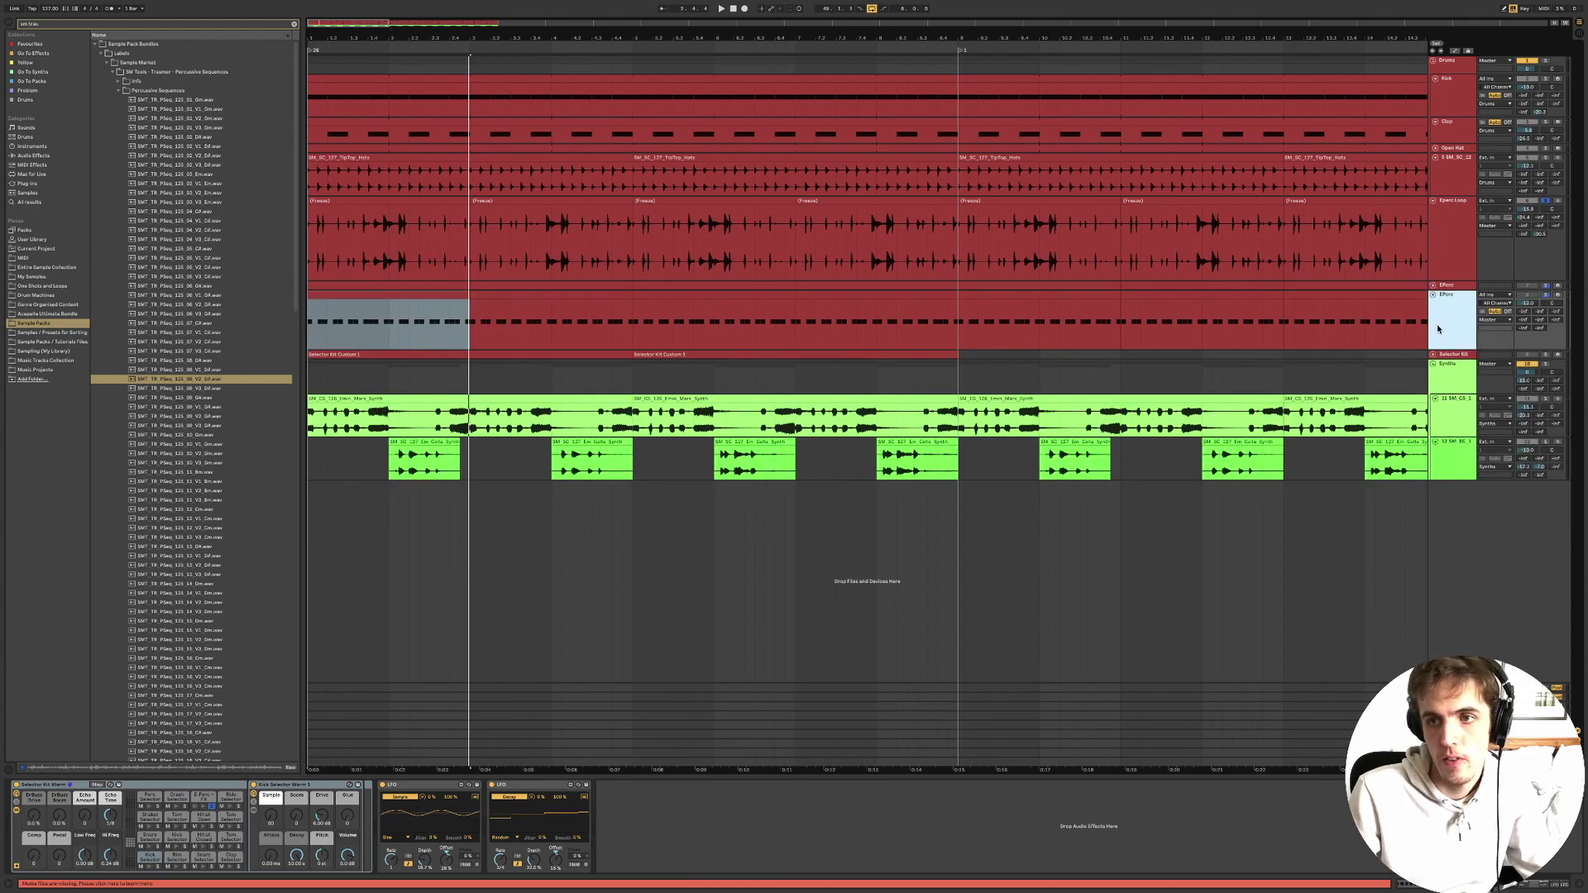
{"action": "left_click", "coordinate": [1545, 201]}
{"action": "key", "text": "space"}
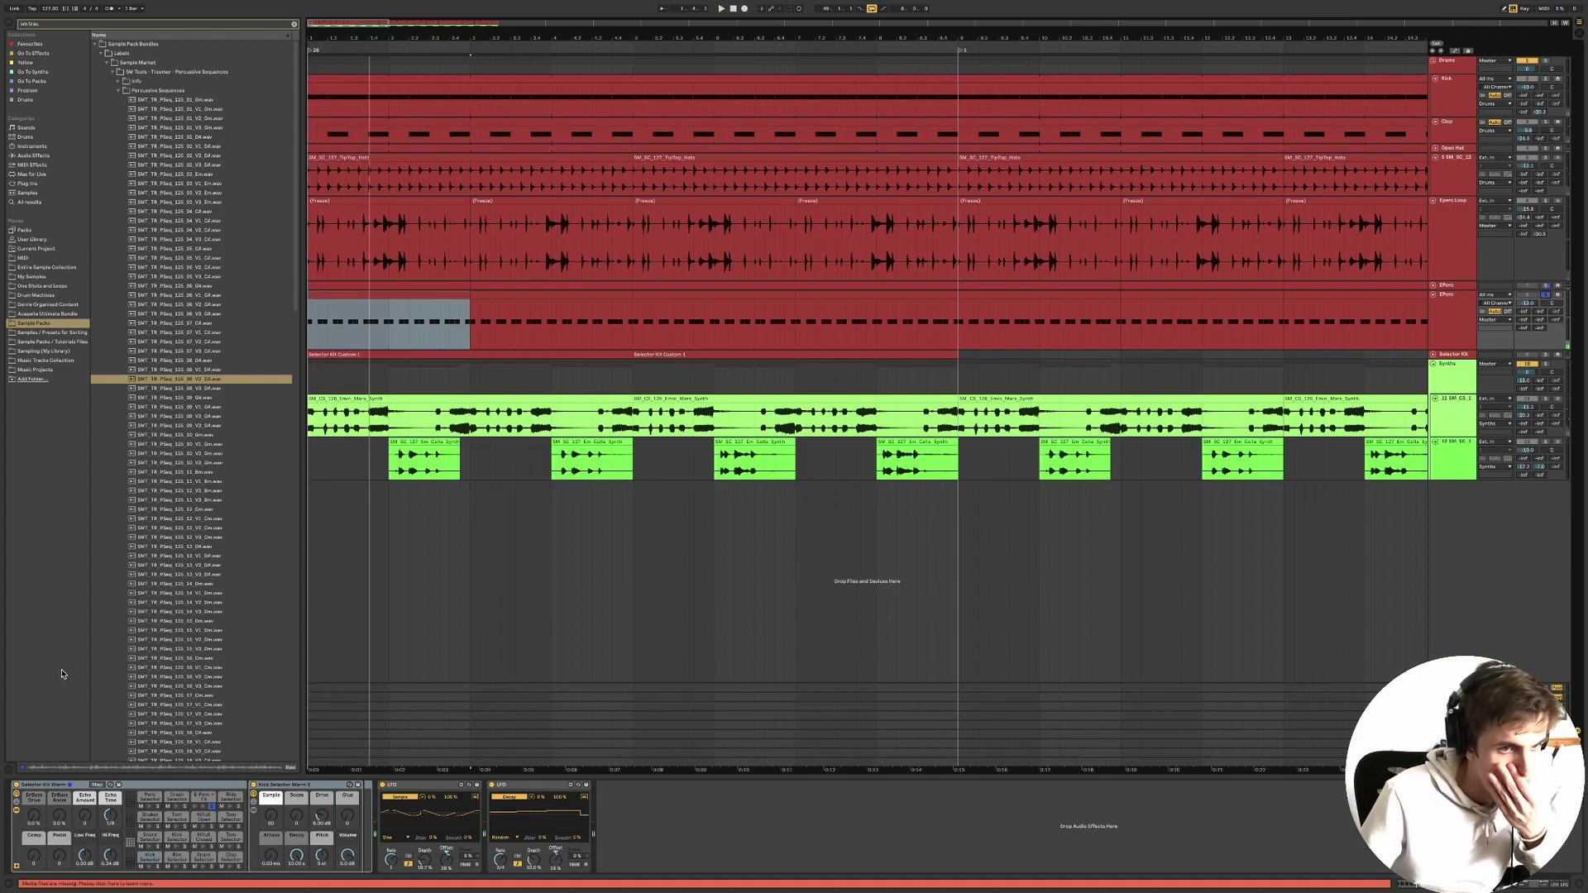
Delete the Selector Kit Warm drum rack from the duplicated percussion track, keeping its two LFO devices.
{"action": "left_click", "coordinate": [56, 25]}
{"action": "left_click", "coordinate": [73, 785]}
{"action": "right_click", "coordinate": [60, 786]}
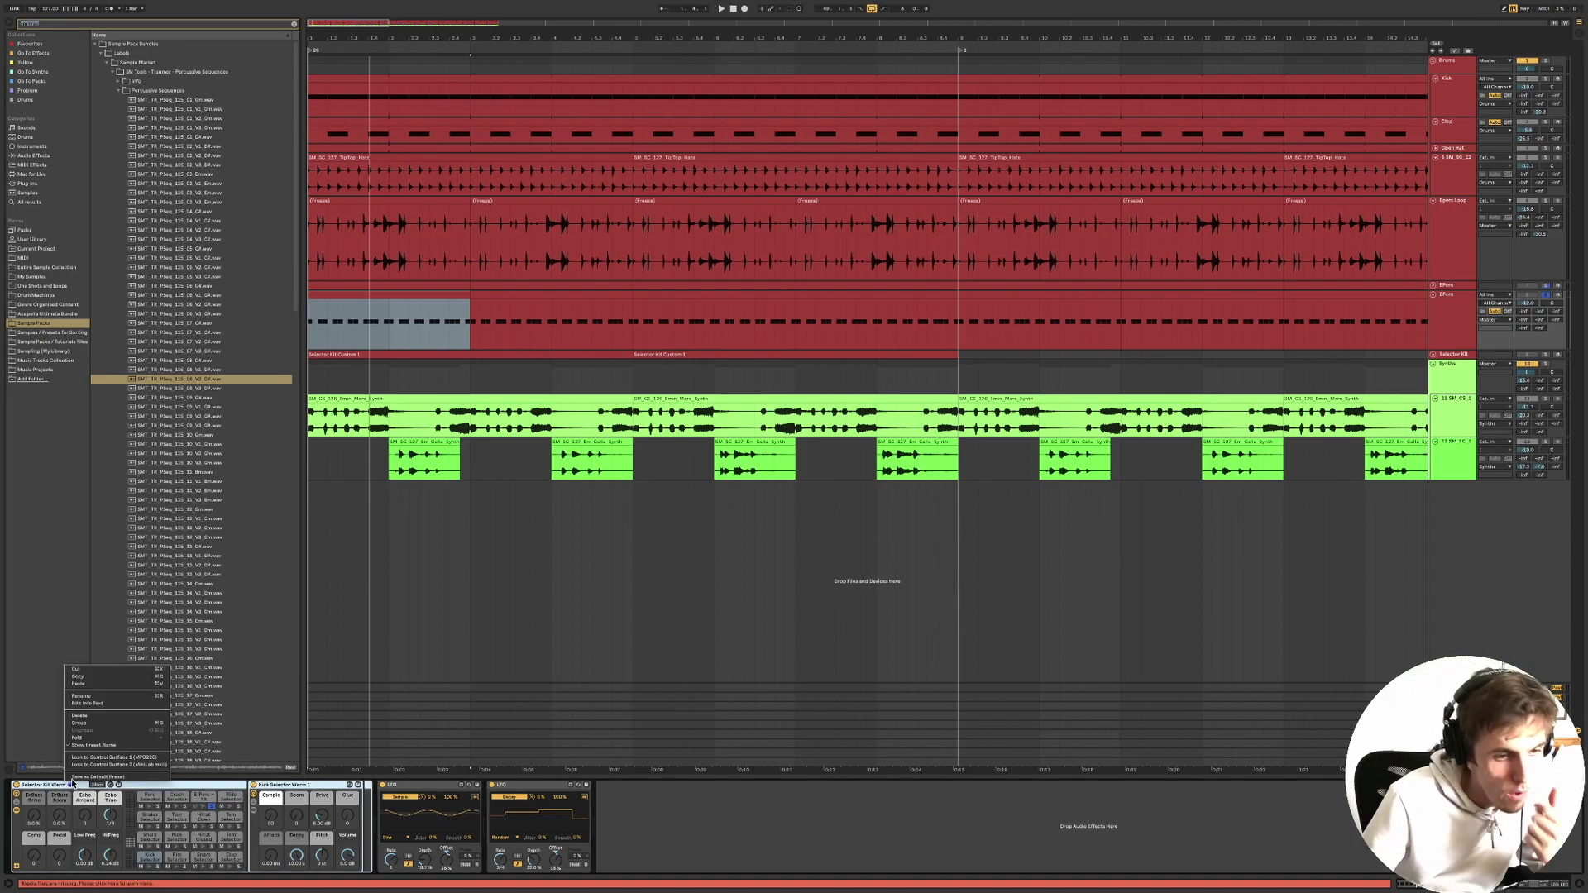
{"action": "left_click", "coordinate": [29, 710]}
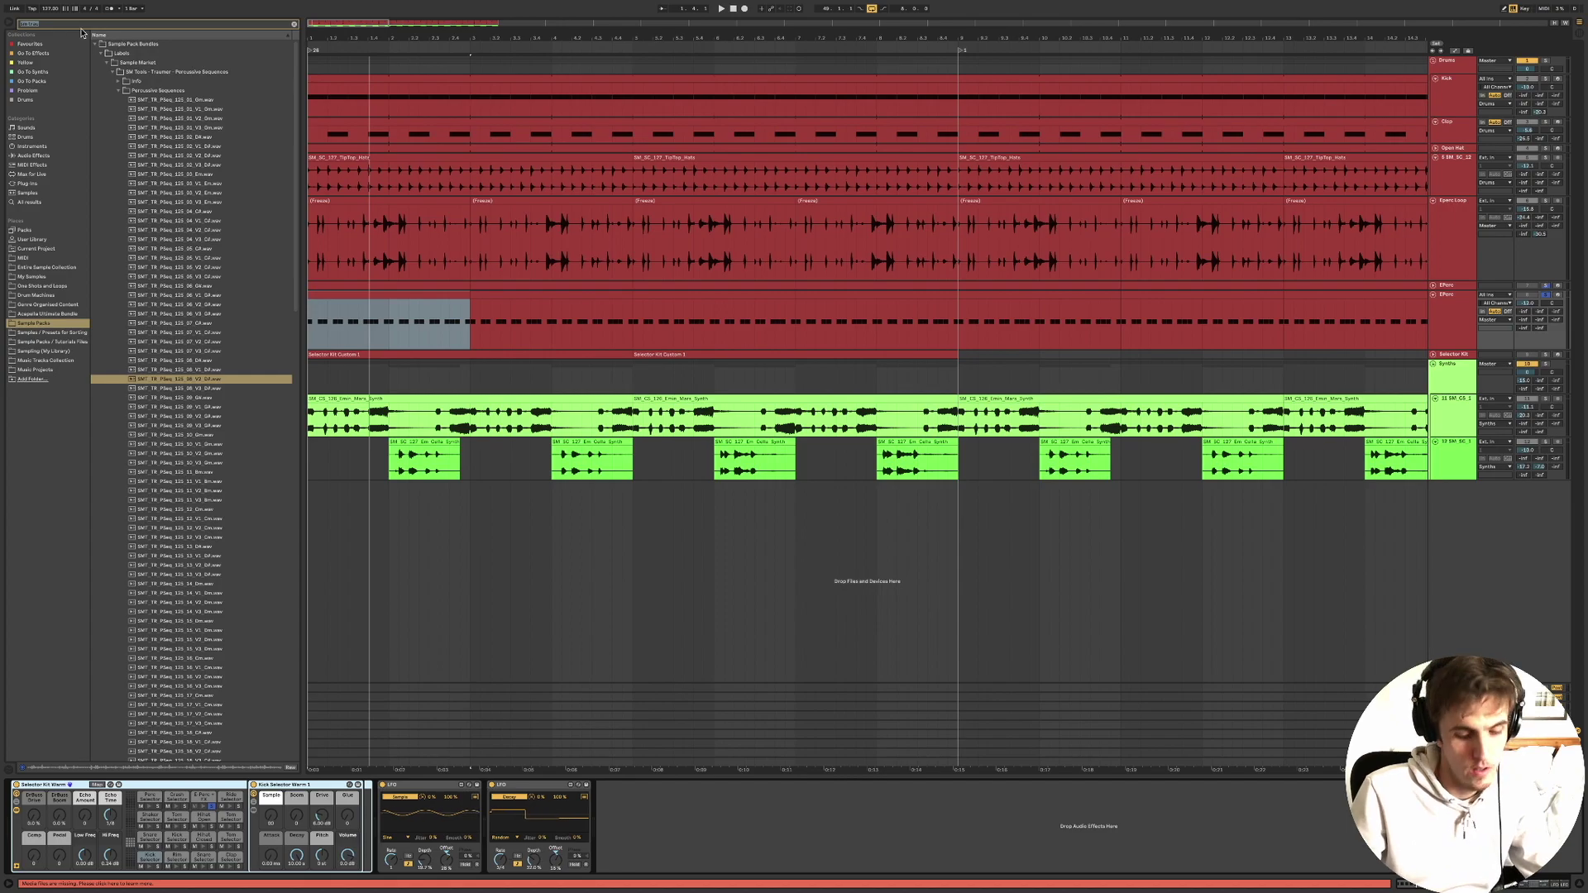
{"action": "key", "text": "Delete"}
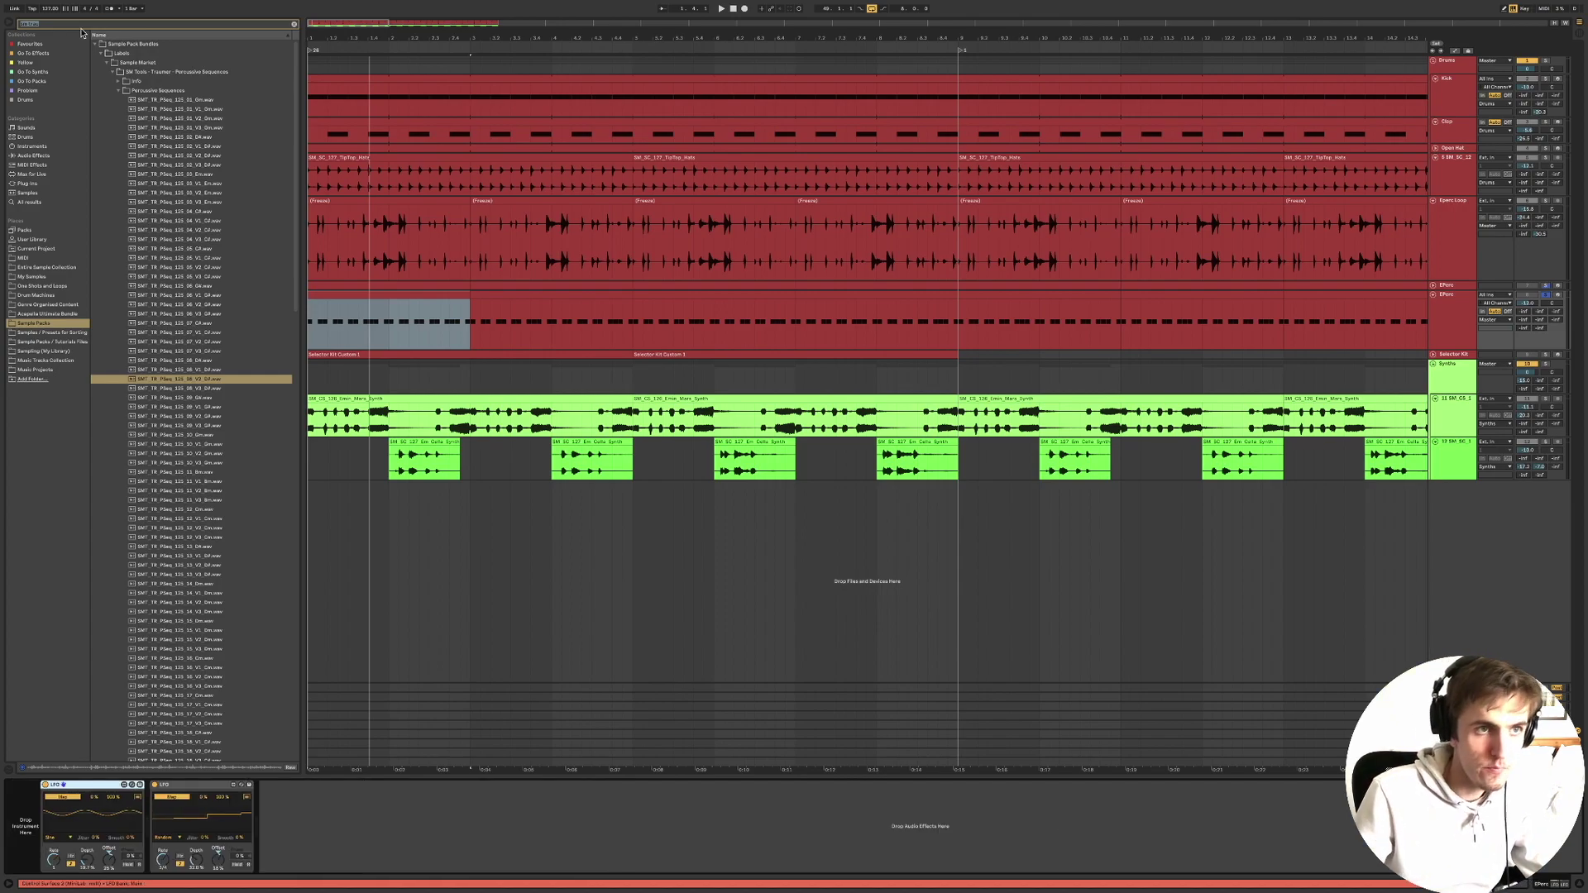
Search the browser for "selec" within the Drums category.
{"action": "left_click", "coordinate": [74, 24]}
{"action": "key", "text": "BackSpace"}
{"action": "key", "text": "BackSpace"}
{"action": "key", "text": "BackSpace"}
{"action": "key", "text": "BackSpace"}
{"action": "key", "text": "BackSpace"}
{"action": "key", "text": "BackSpace"}
{"action": "key", "text": "BackSpace"}
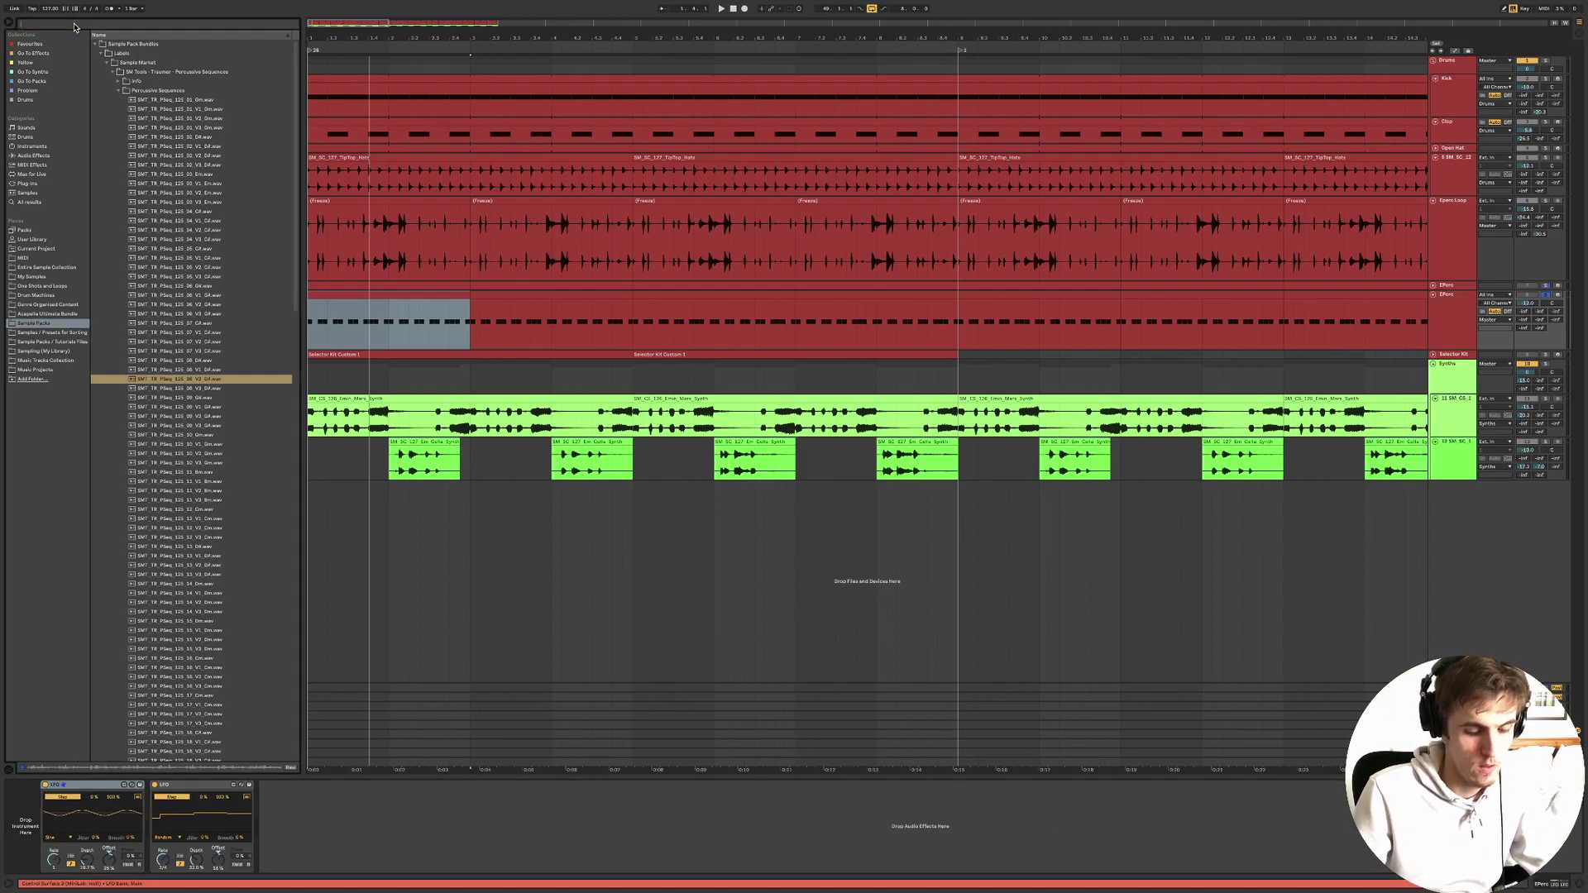
{"action": "type", "text": "ssel"}
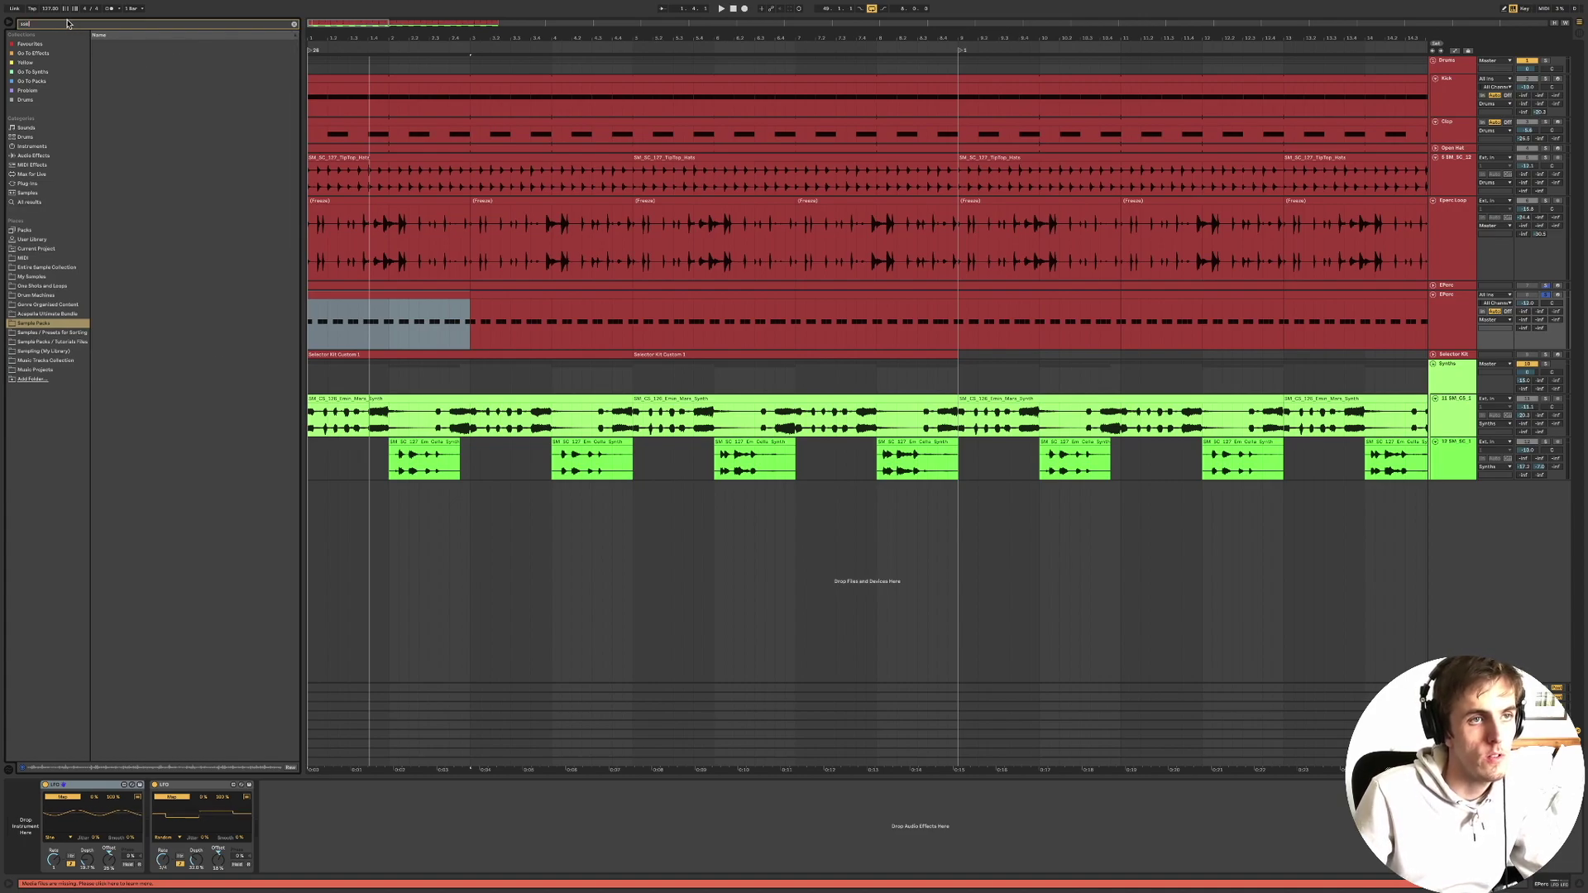
{"action": "key", "text": "BackSpace"}
{"action": "key", "text": "BackSpace"}
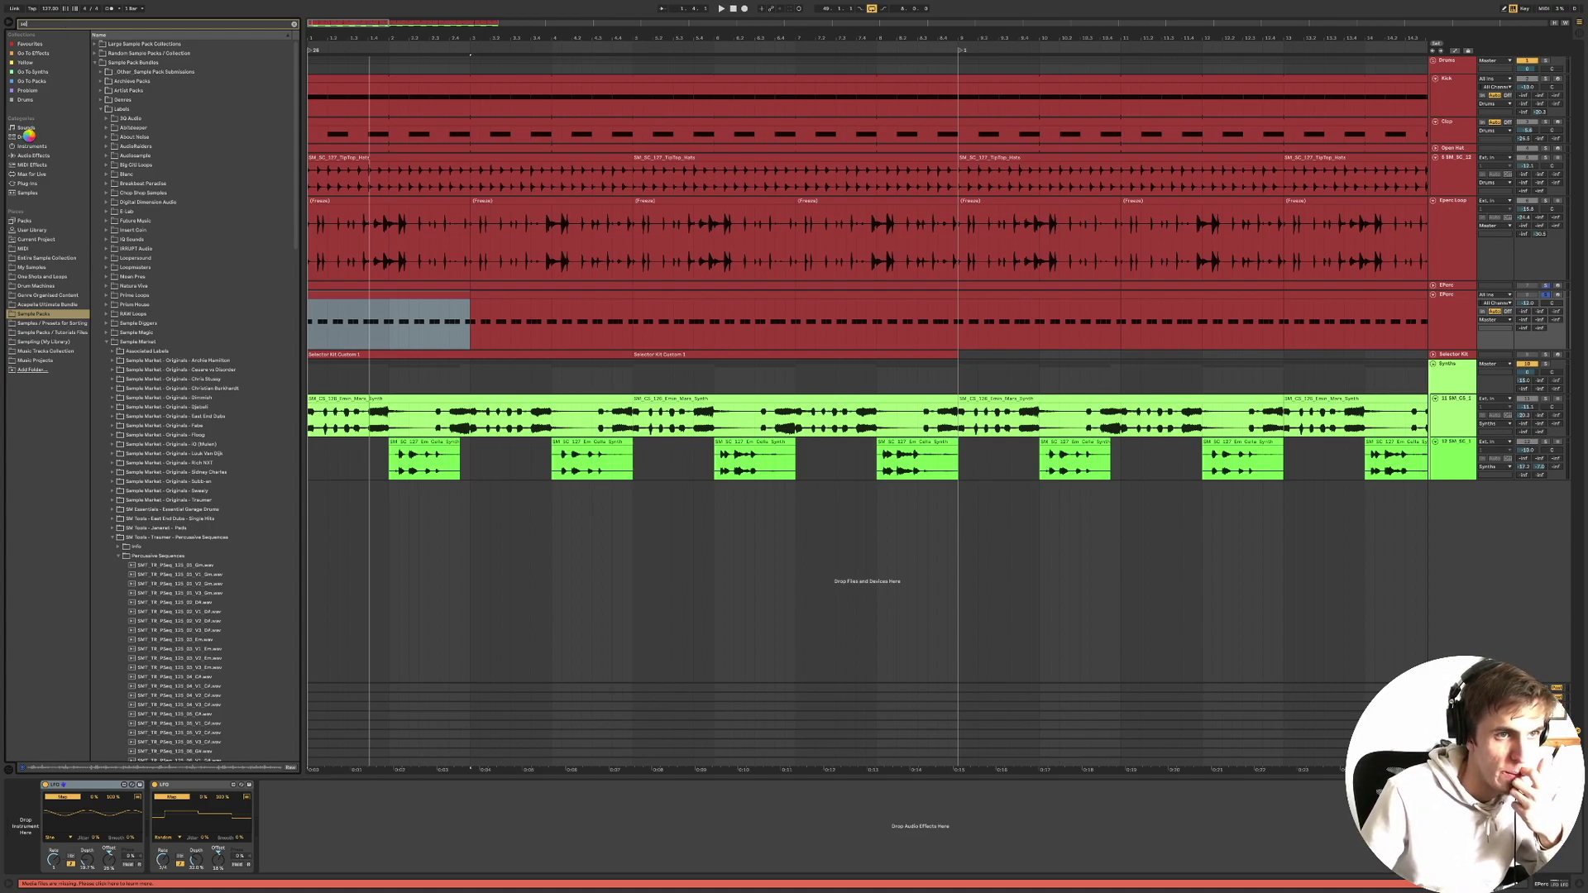
{"action": "type", "text": "lec"}
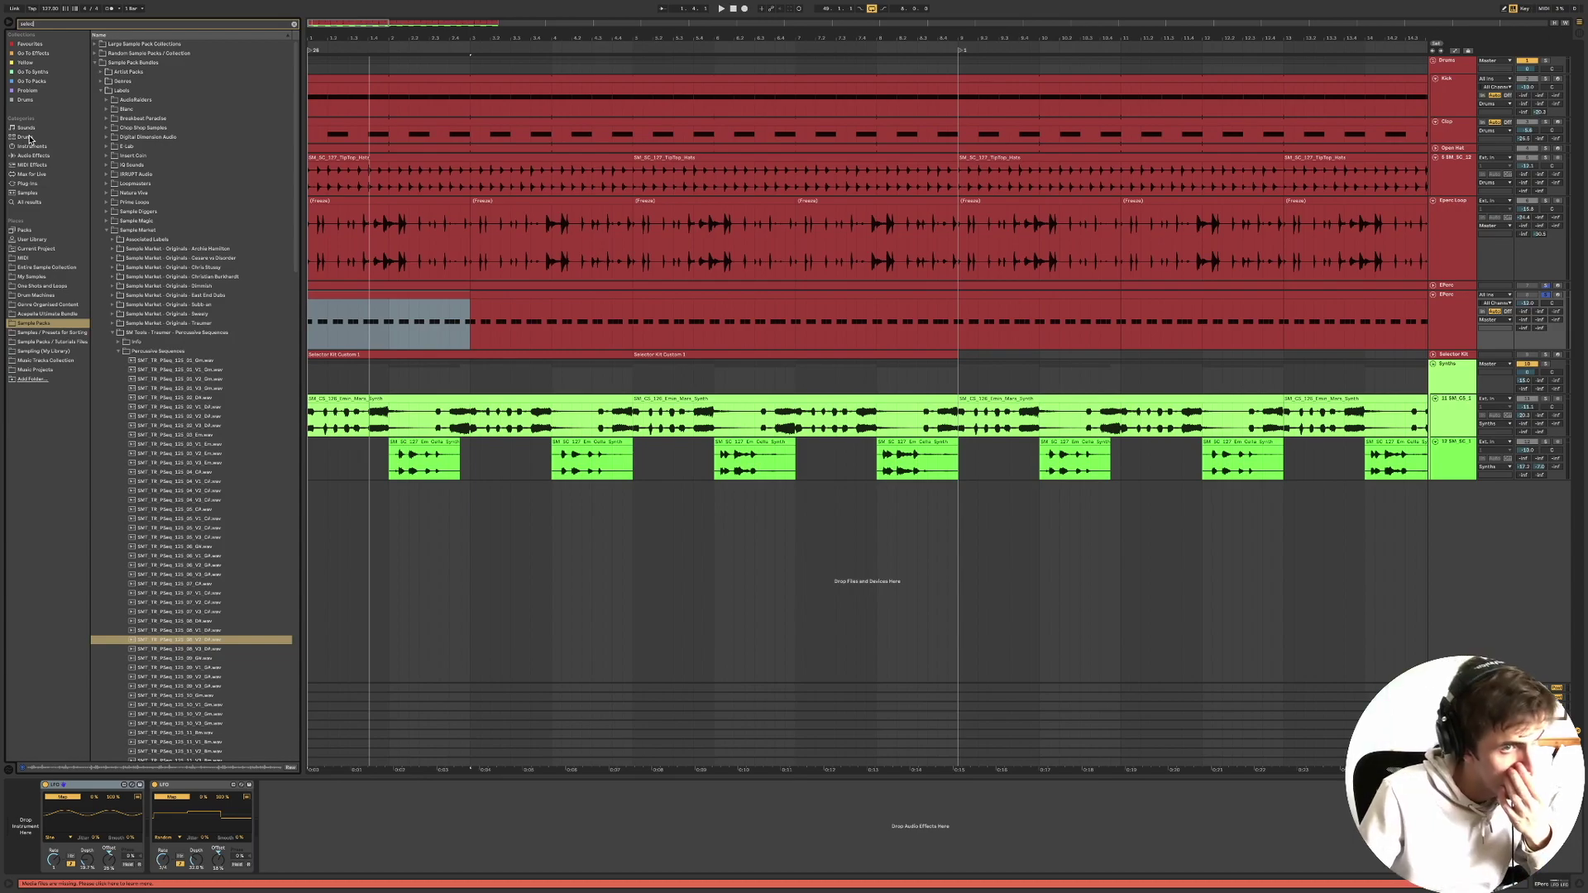
{"action": "left_click", "coordinate": [30, 137]}
Preview the Selector kits in the browser and check which kit the original percussion track uses.
{"action": "left_click", "coordinate": [109, 72]}
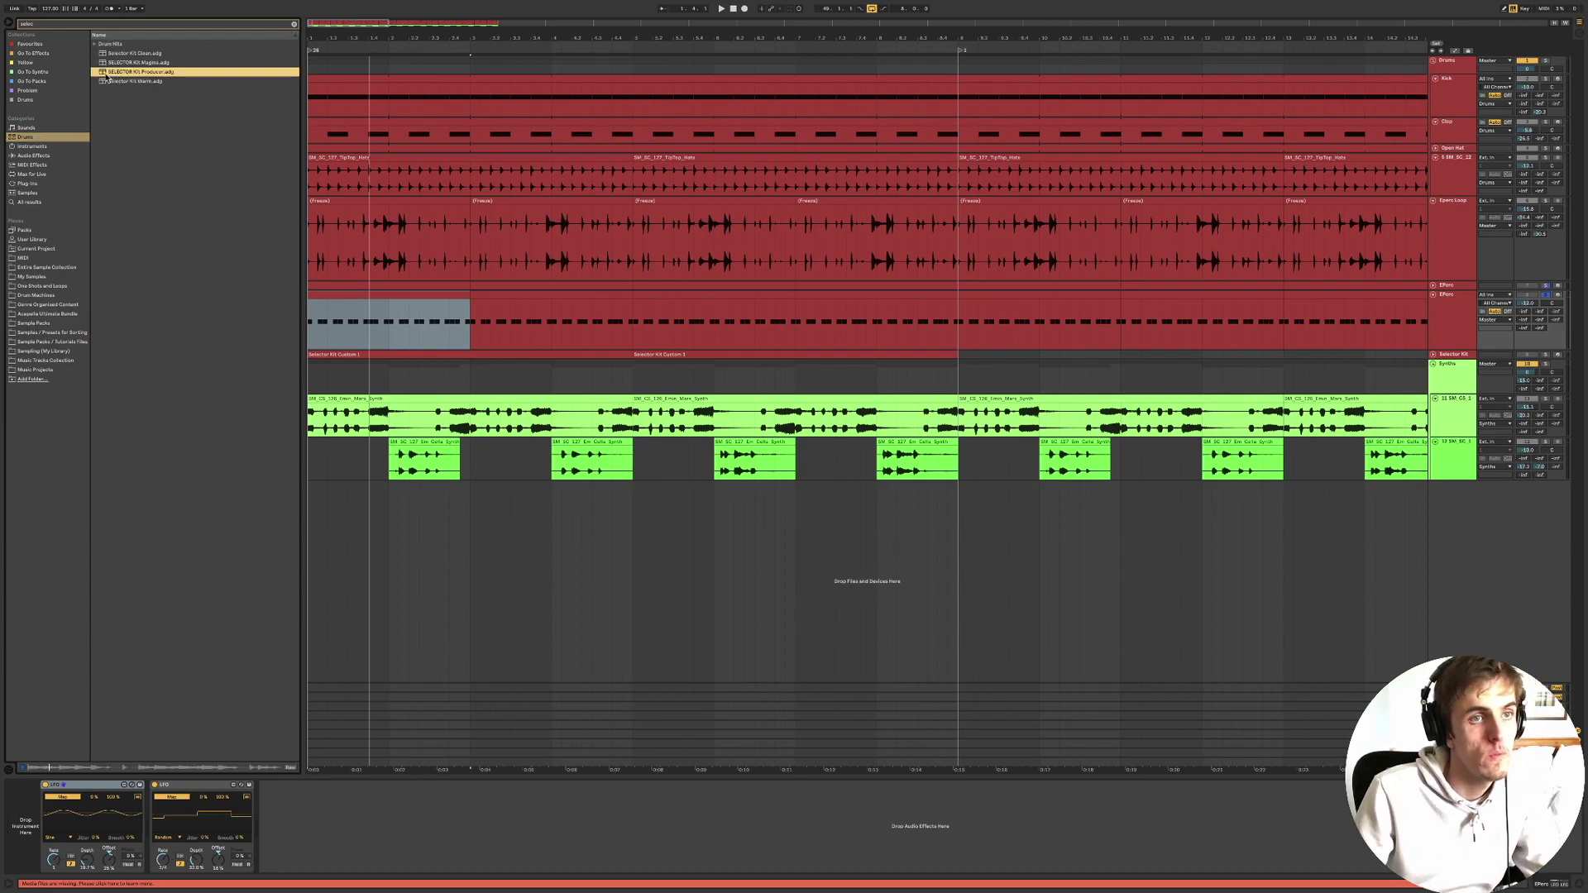
{"action": "left_click", "coordinate": [117, 63]}
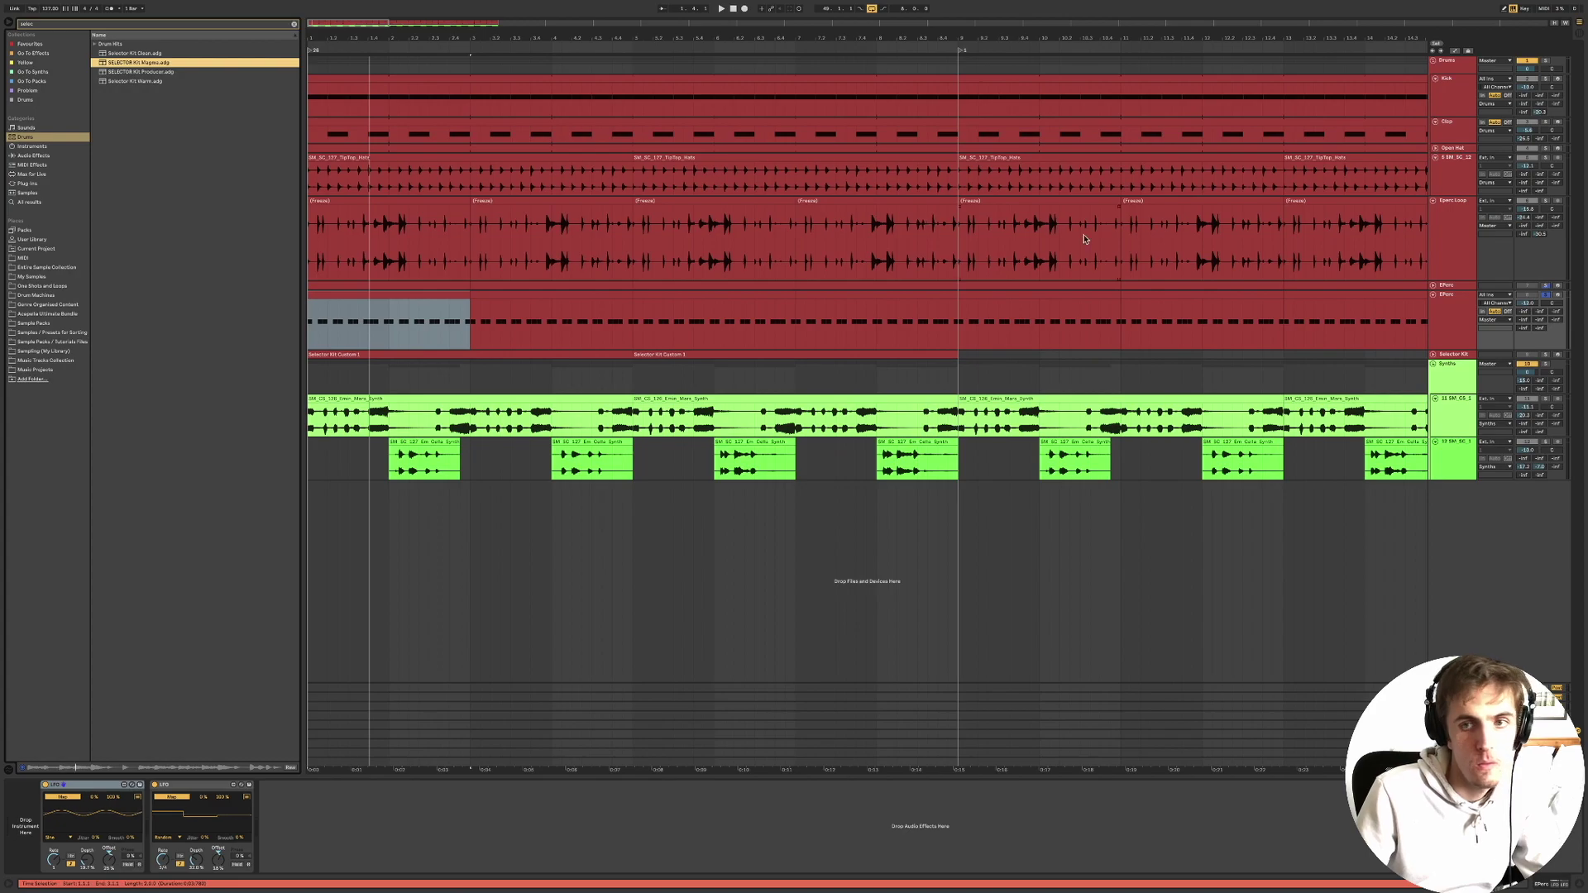
{"action": "left_click", "coordinate": [1450, 285]}
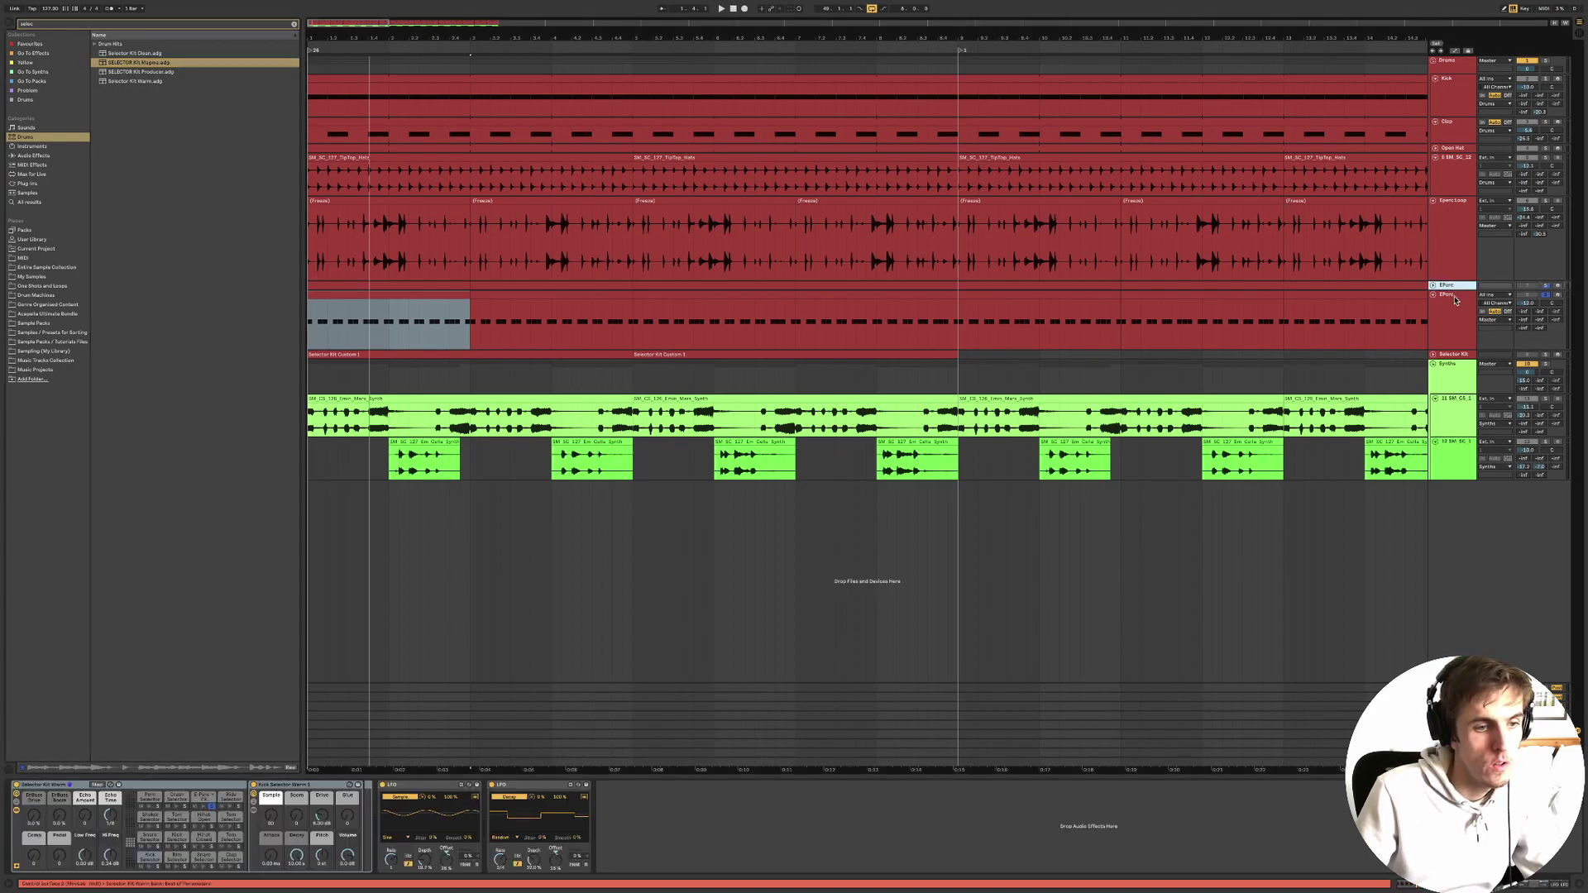
{"action": "left_click", "coordinate": [1457, 306]}
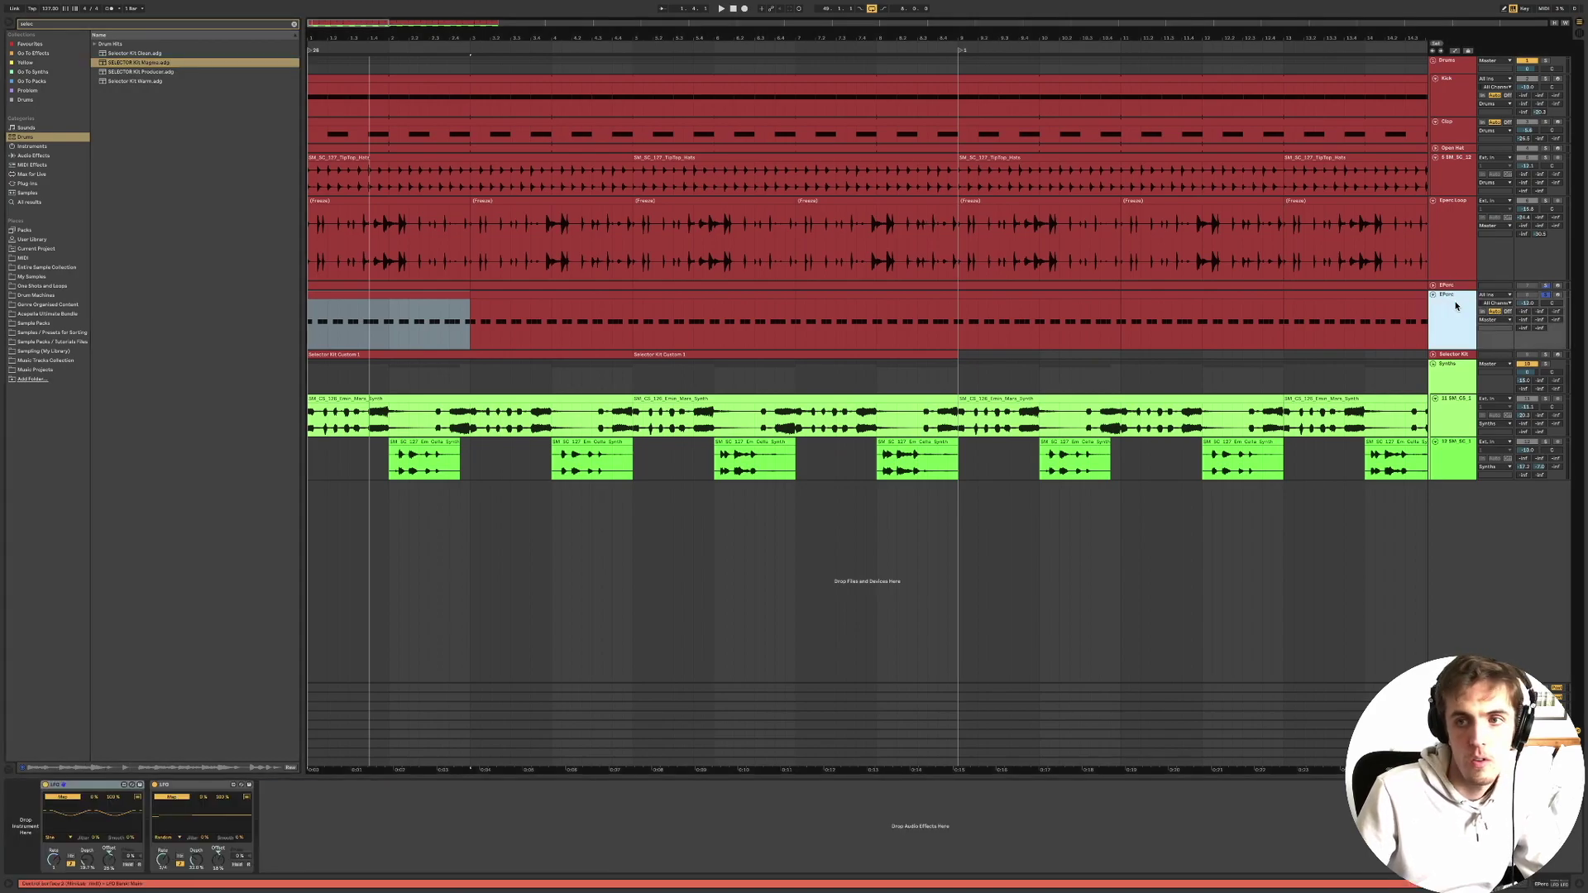
{"action": "left_click", "coordinate": [122, 81]}
{"action": "left_click", "coordinate": [125, 53]}
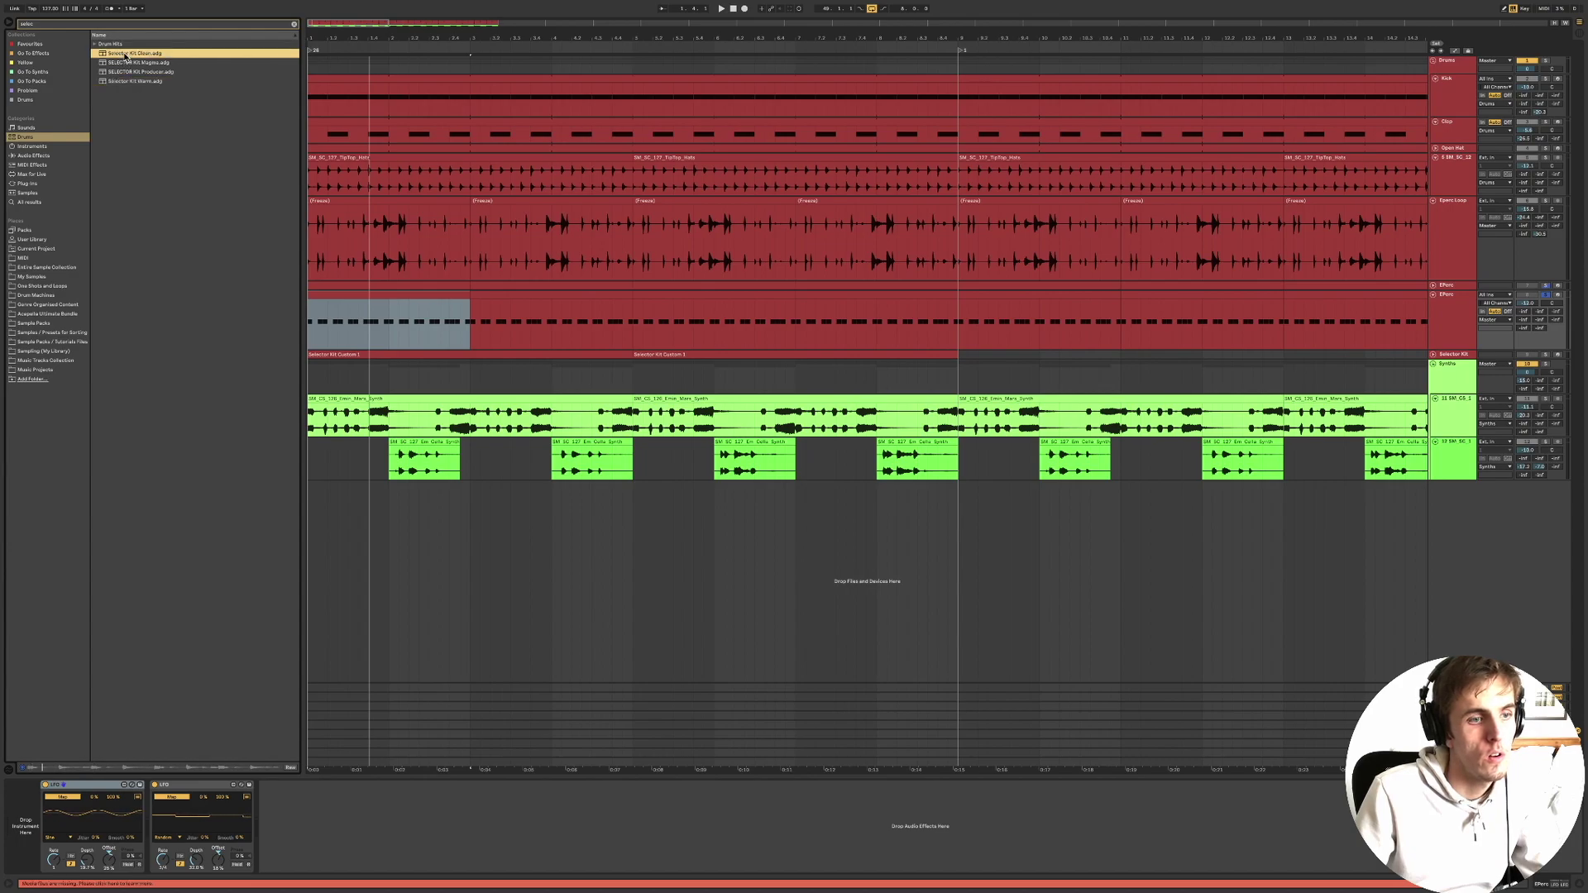
Load Selector Kit Warm as the instrument before the LFO devices on the duplicated track and play it.
{"action": "left_click", "coordinate": [129, 82]}
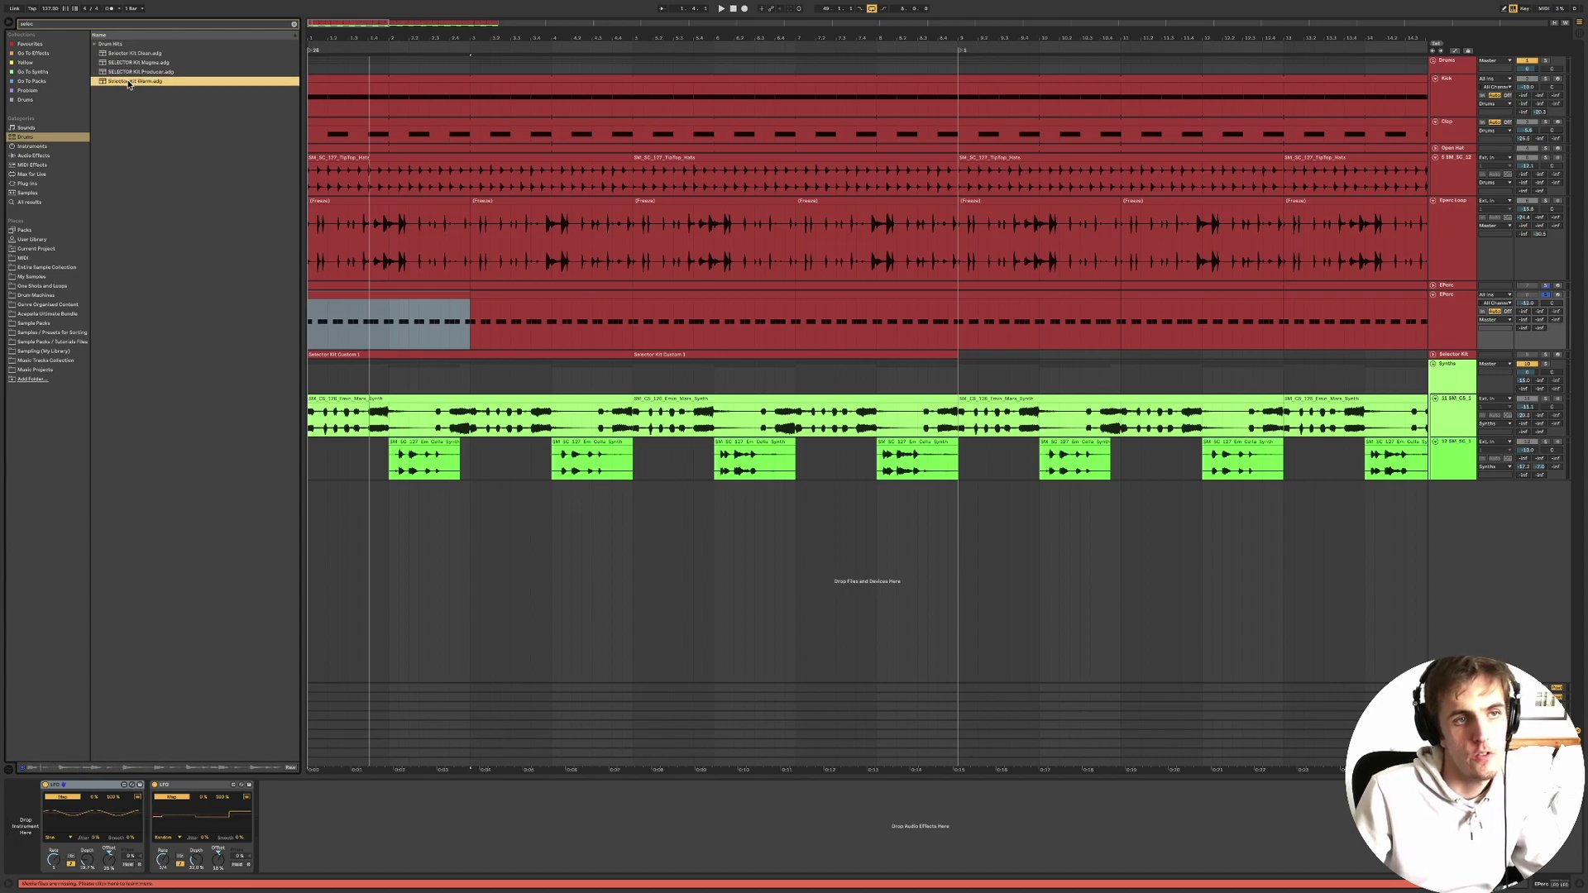
{"action": "left_click_drag", "start_coordinate": [48, 724], "coordinate": [28, 824]}
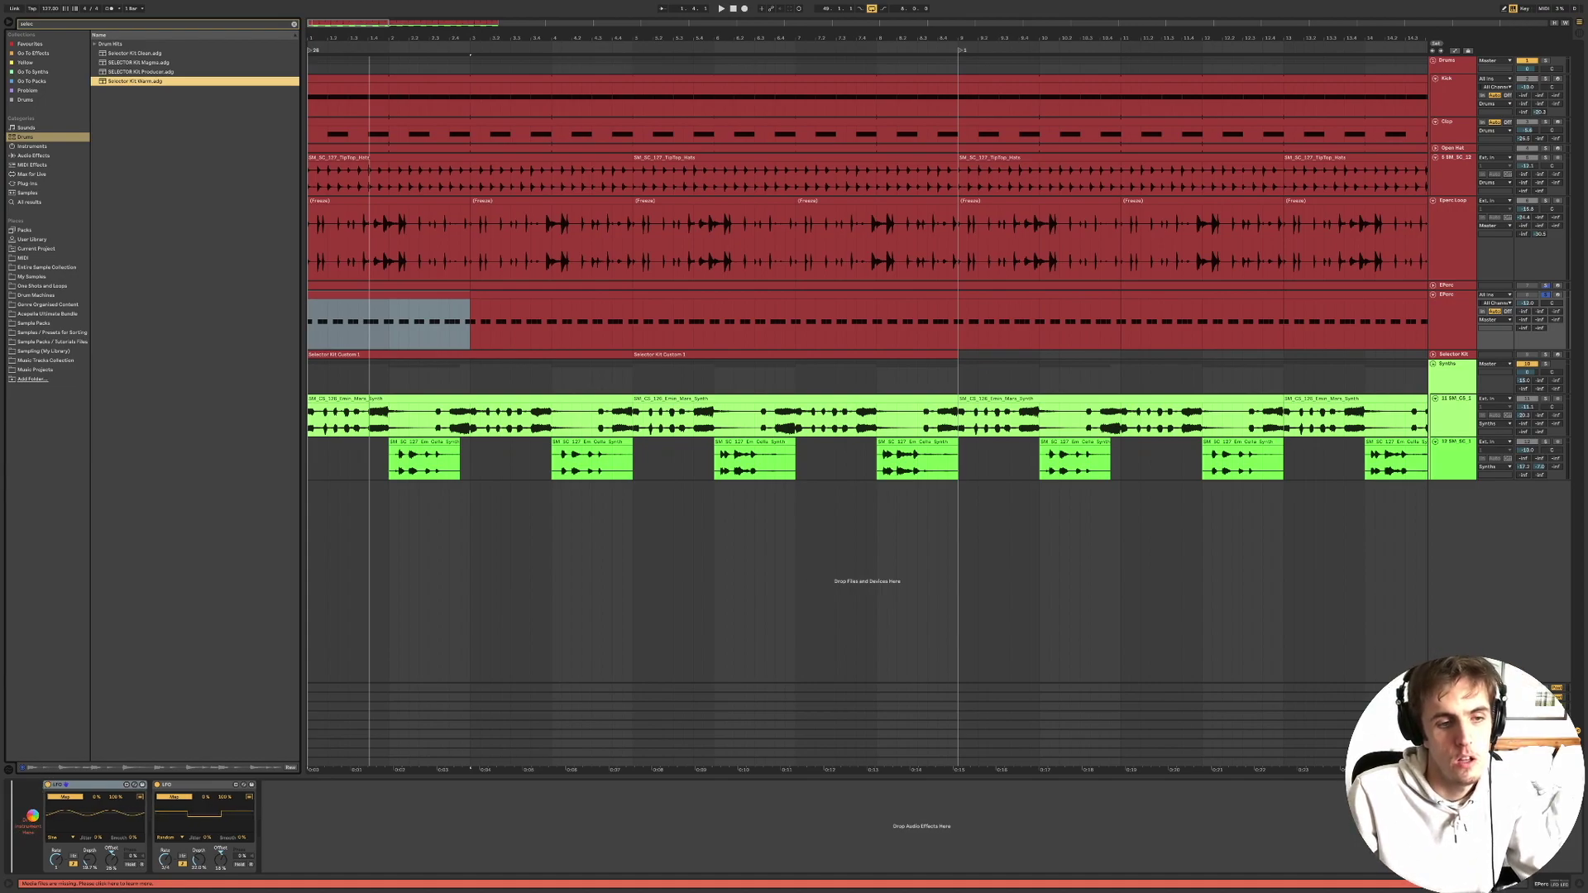
{"action": "left_click_drag", "start_coordinate": [32, 817], "coordinate": [33, 820]}
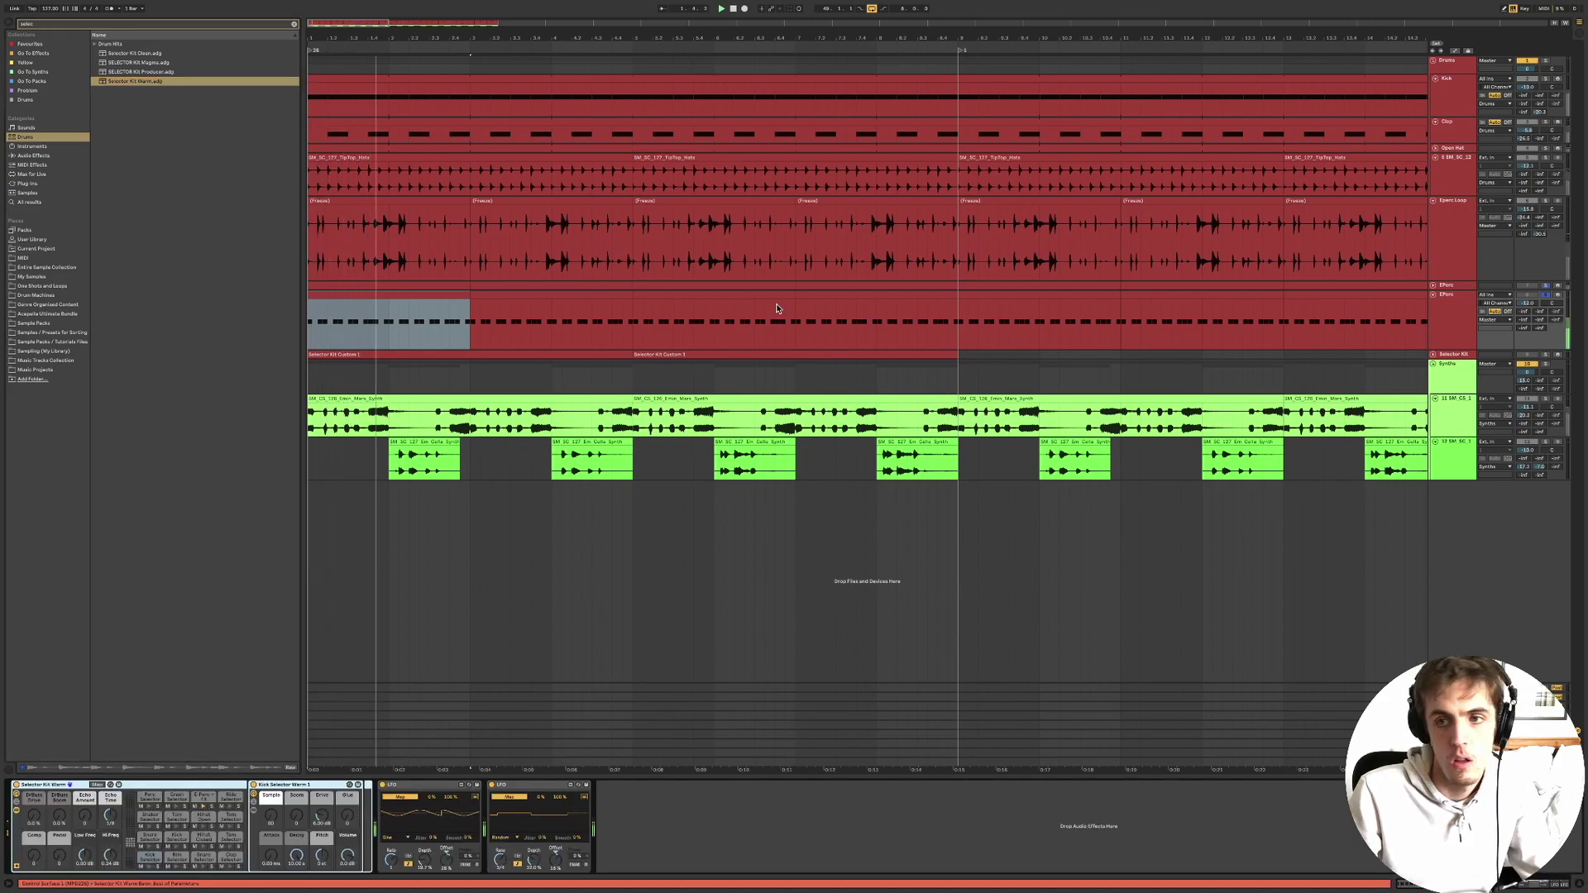
{"action": "left_click", "coordinate": [1451, 325]}
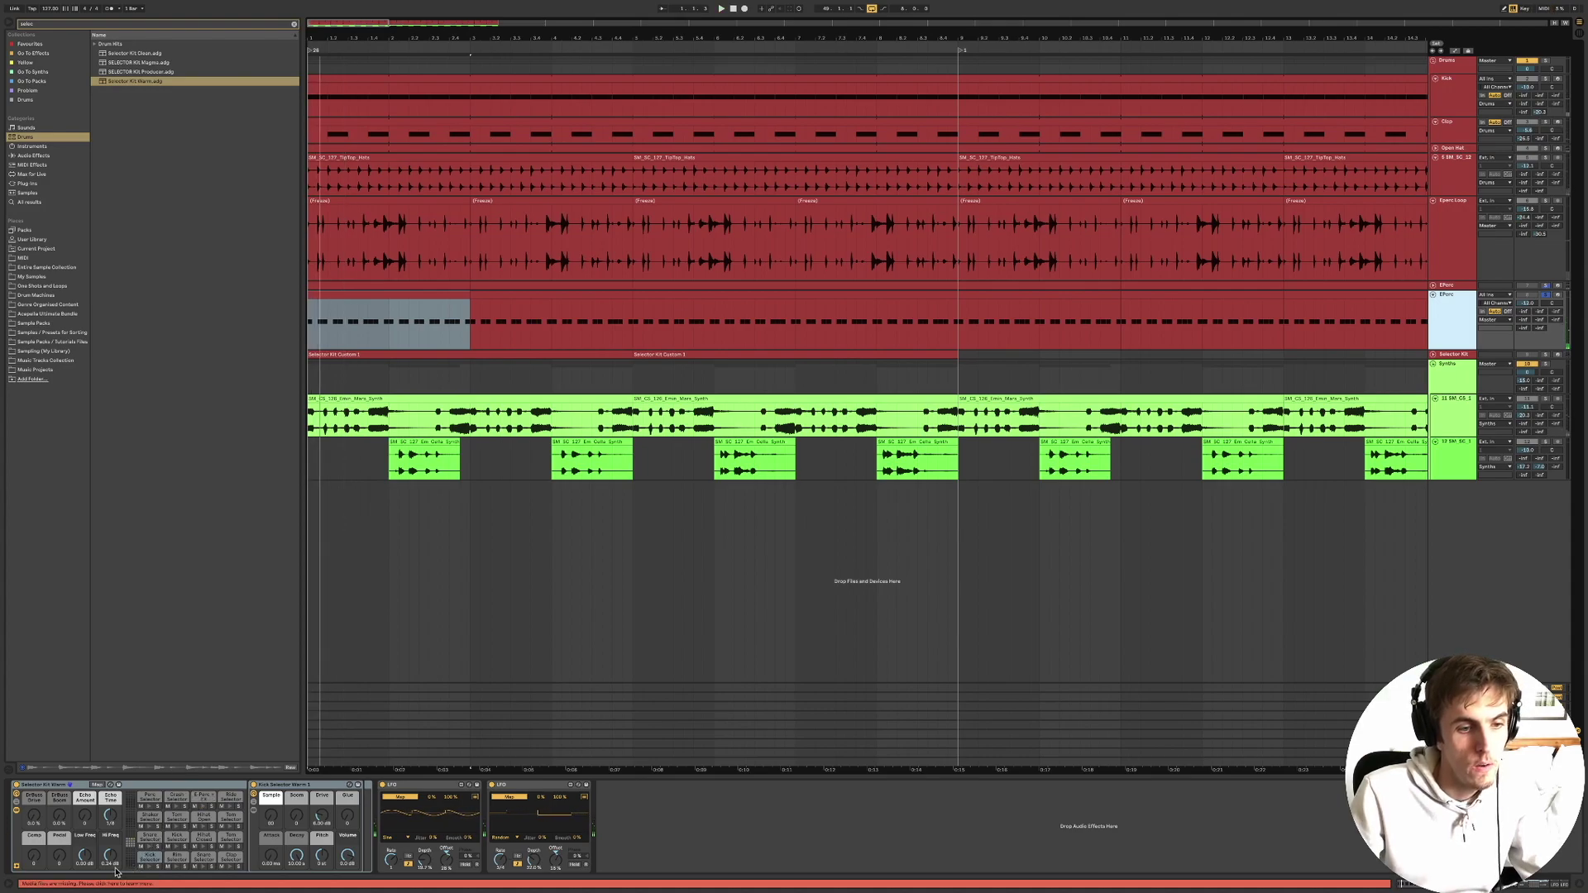
Hide the macro controls of the Selector Kit Warm drum rack so only its pads and devices are displayed.
{"action": "left_click", "coordinate": [128, 855]}
{"action": "left_click", "coordinate": [45, 784]}
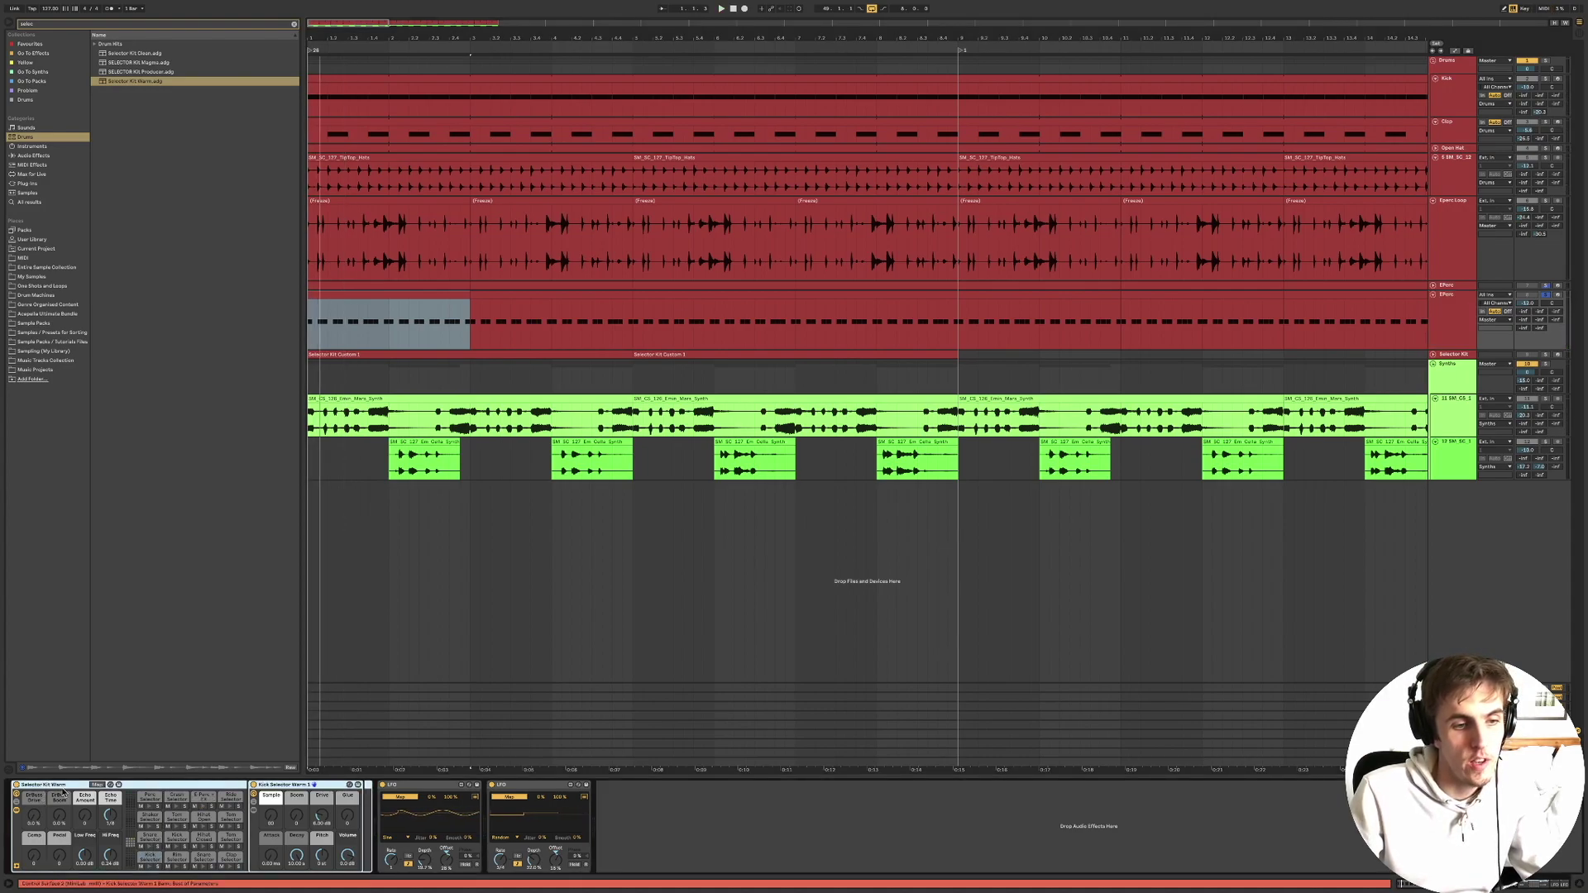
{"action": "left_click", "coordinate": [16, 796]}
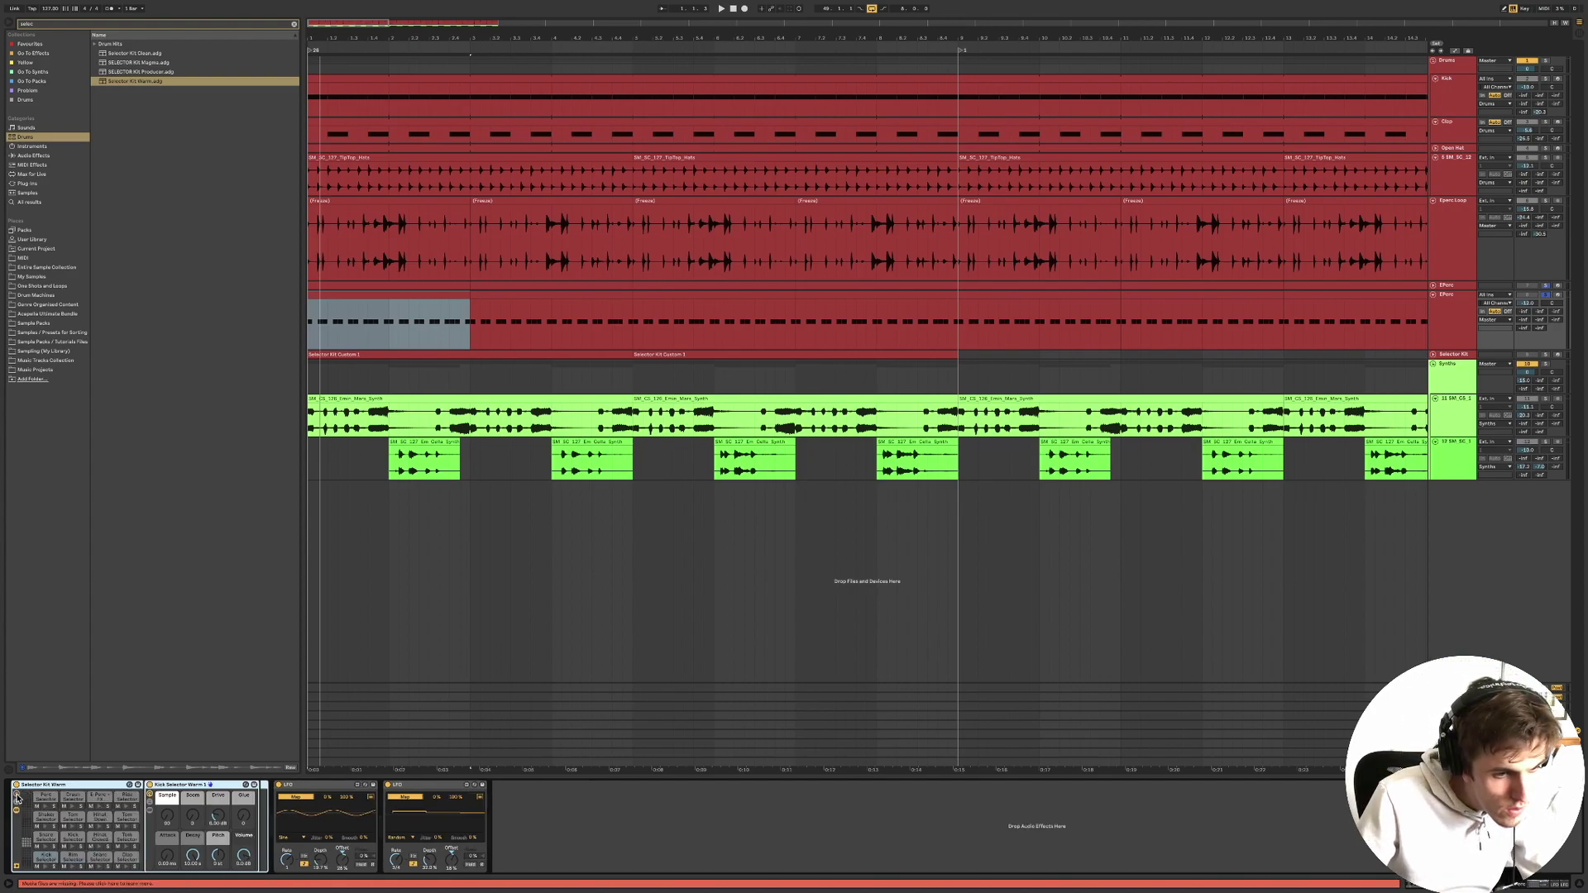
{"action": "left_click", "coordinate": [17, 796]}
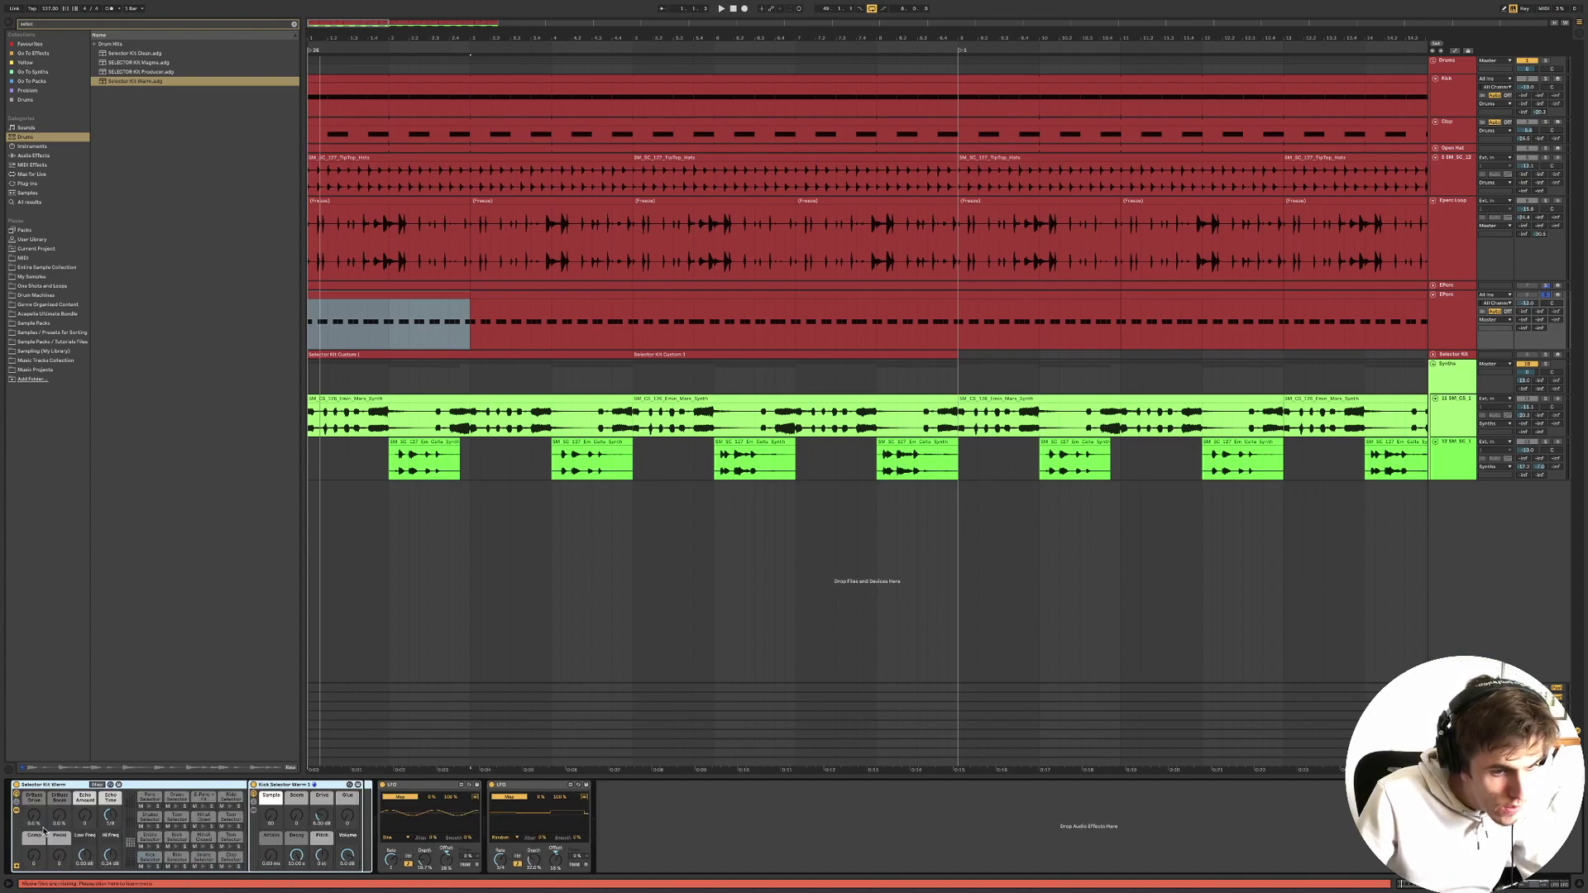
{"action": "left_click", "coordinate": [17, 797]}
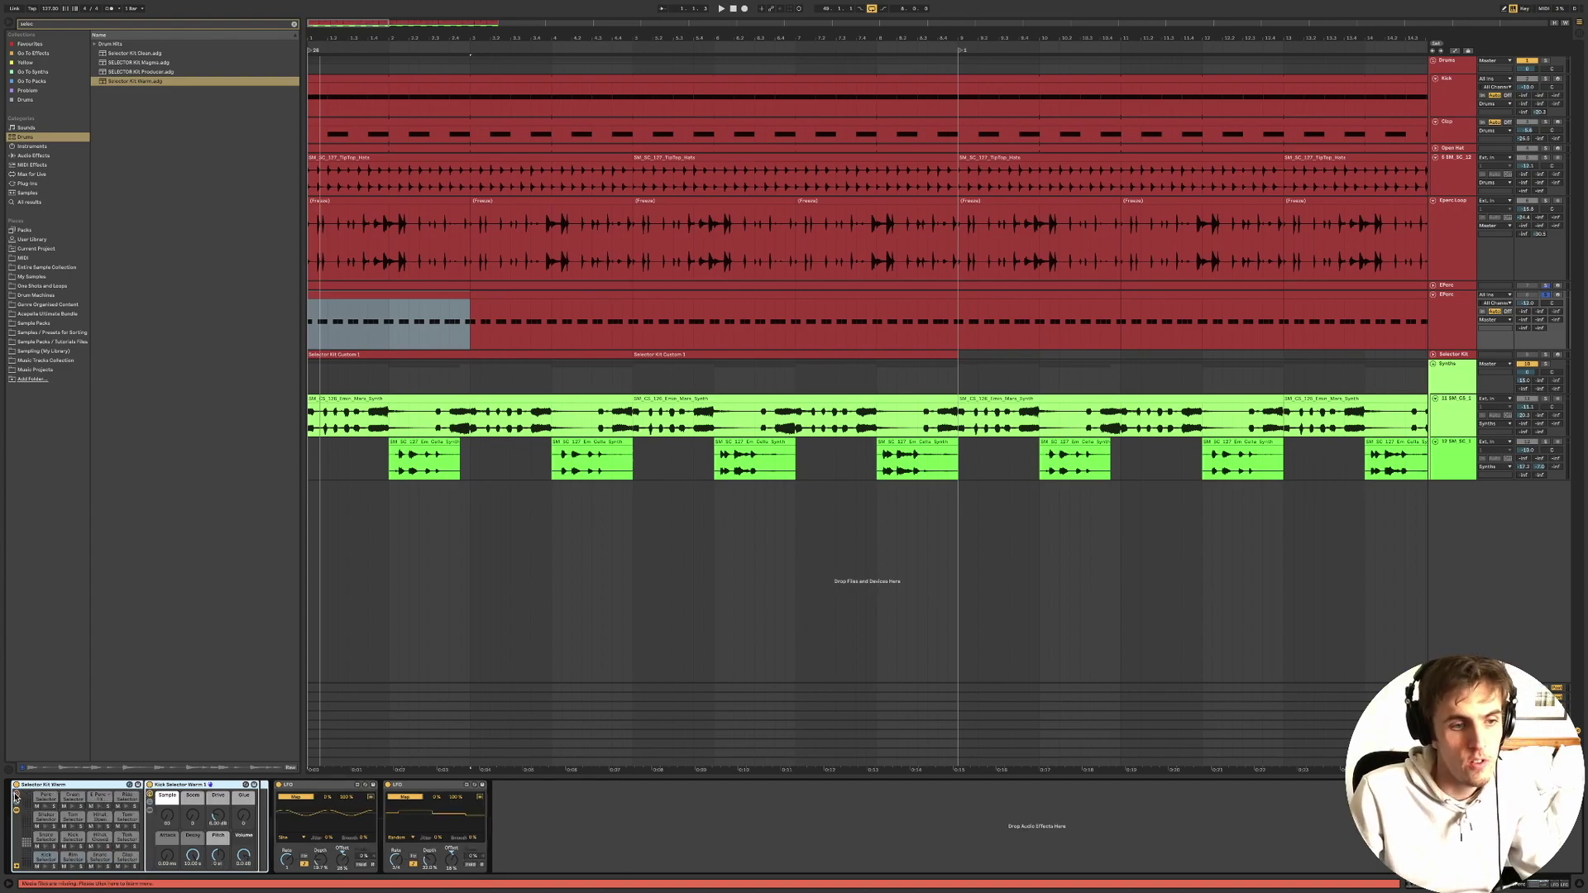
Play the loop and inspect the four lowest drum pads of Selector Kit Warm, from the kick to the clap.
{"action": "key", "text": "space"}
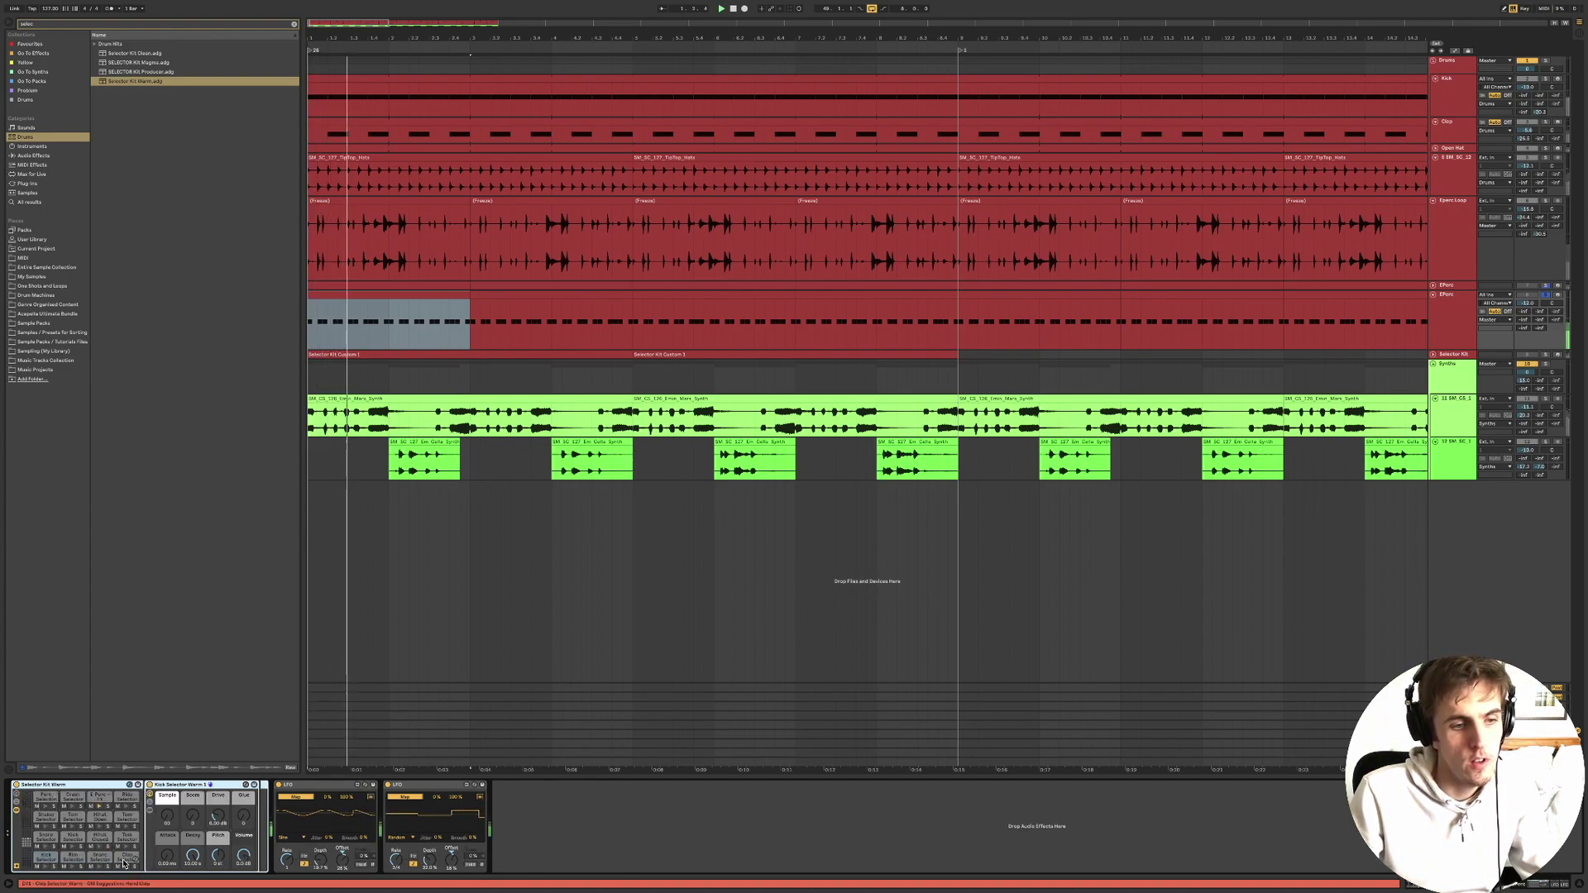
{"action": "left_click", "coordinate": [47, 860]}
{"action": "left_click", "coordinate": [74, 858]}
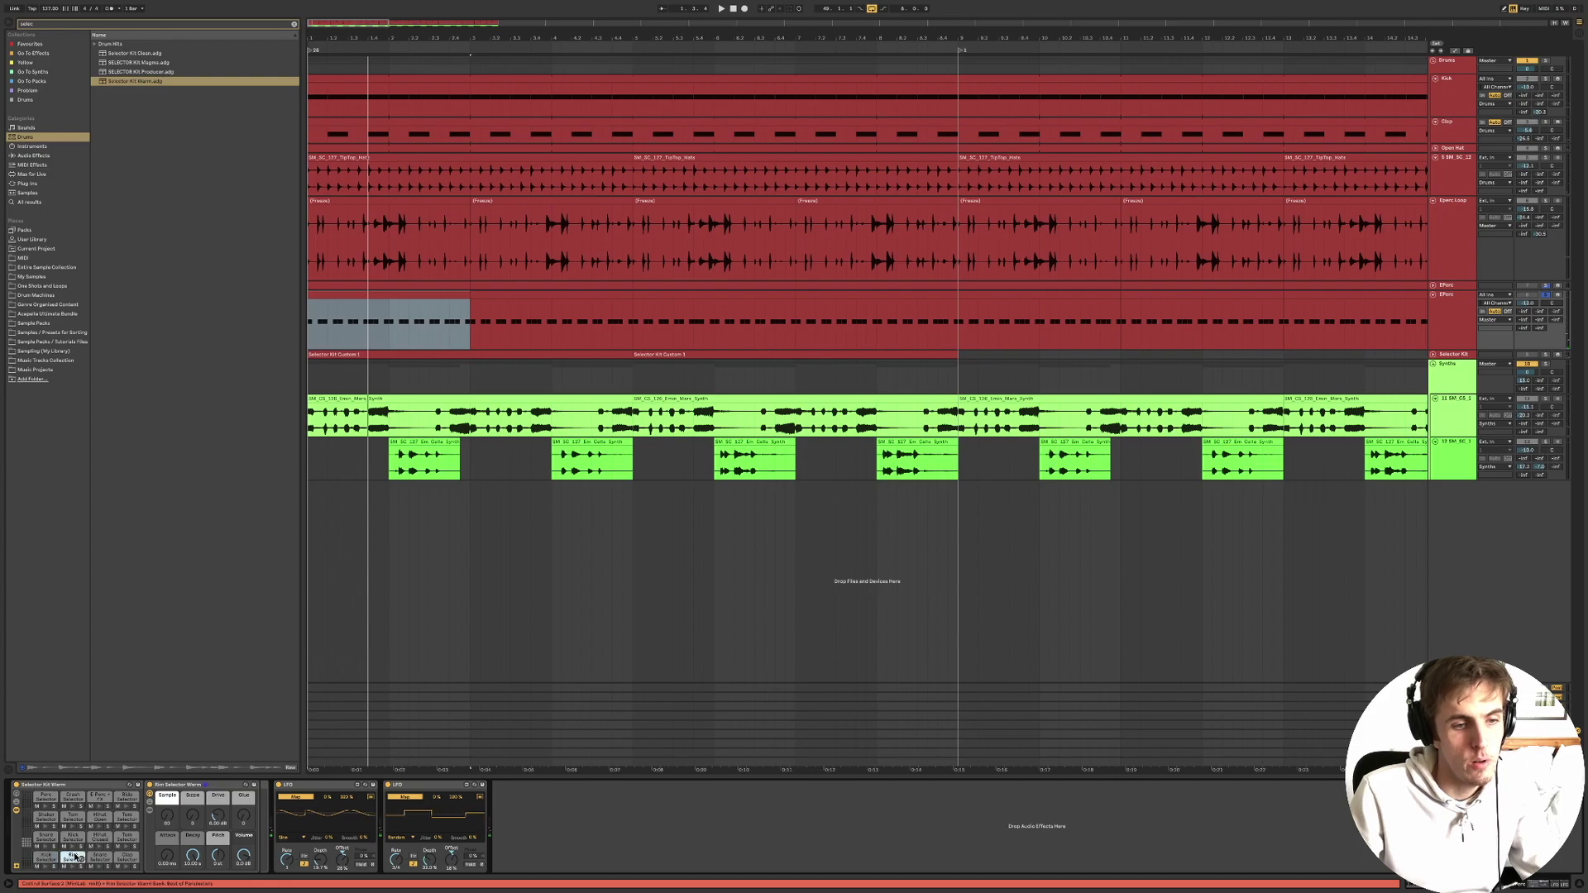
{"action": "left_click", "coordinate": [97, 859]}
{"action": "left_click", "coordinate": [126, 857]}
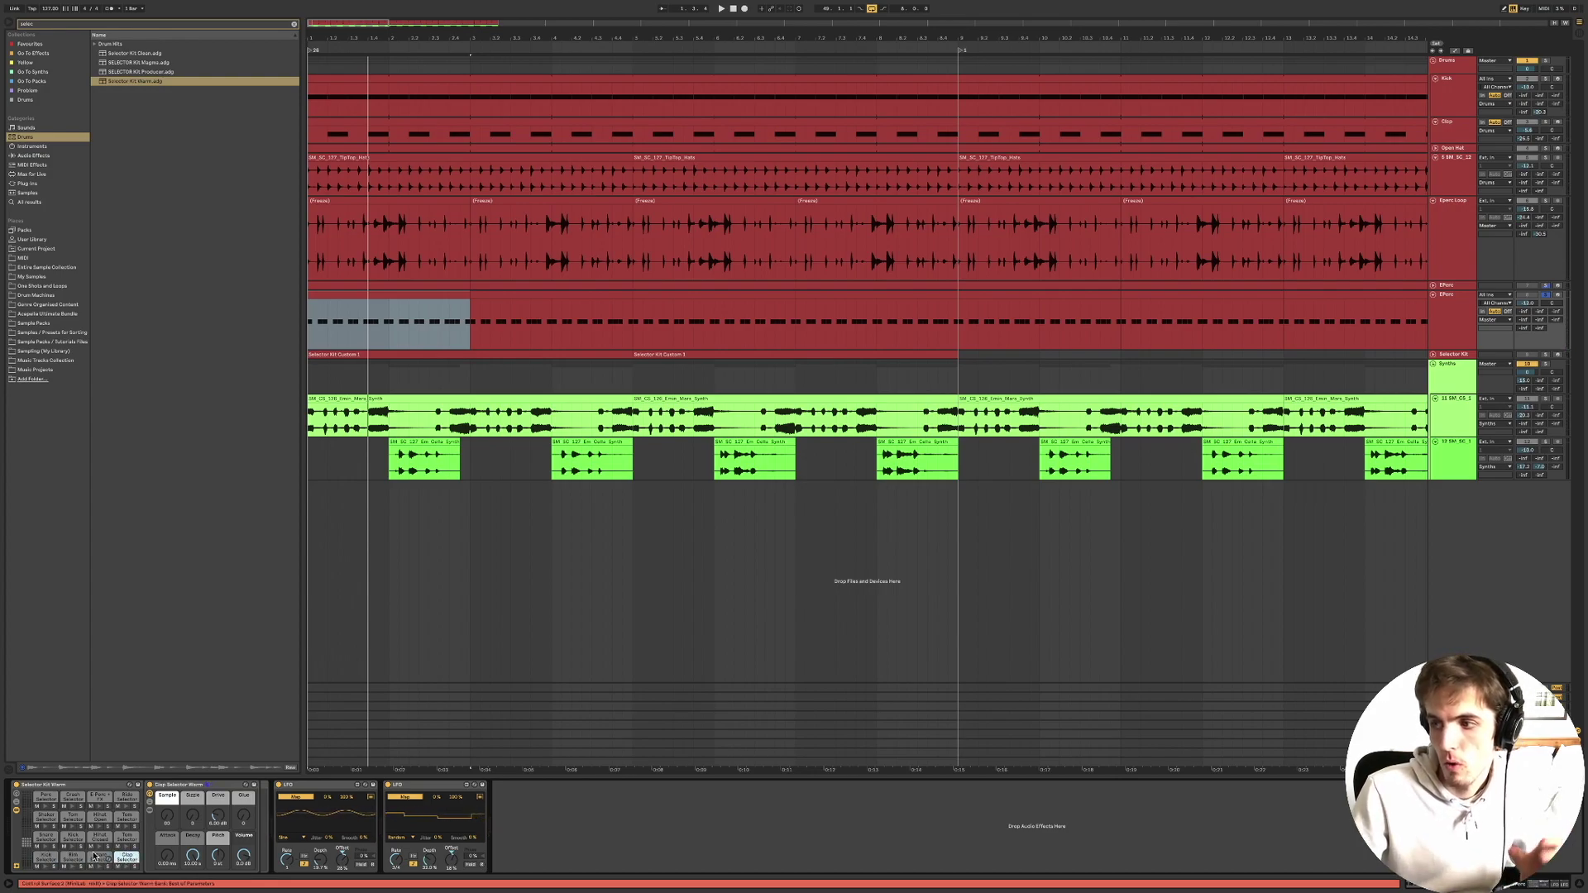
{"action": "left_click", "coordinate": [50, 859]}
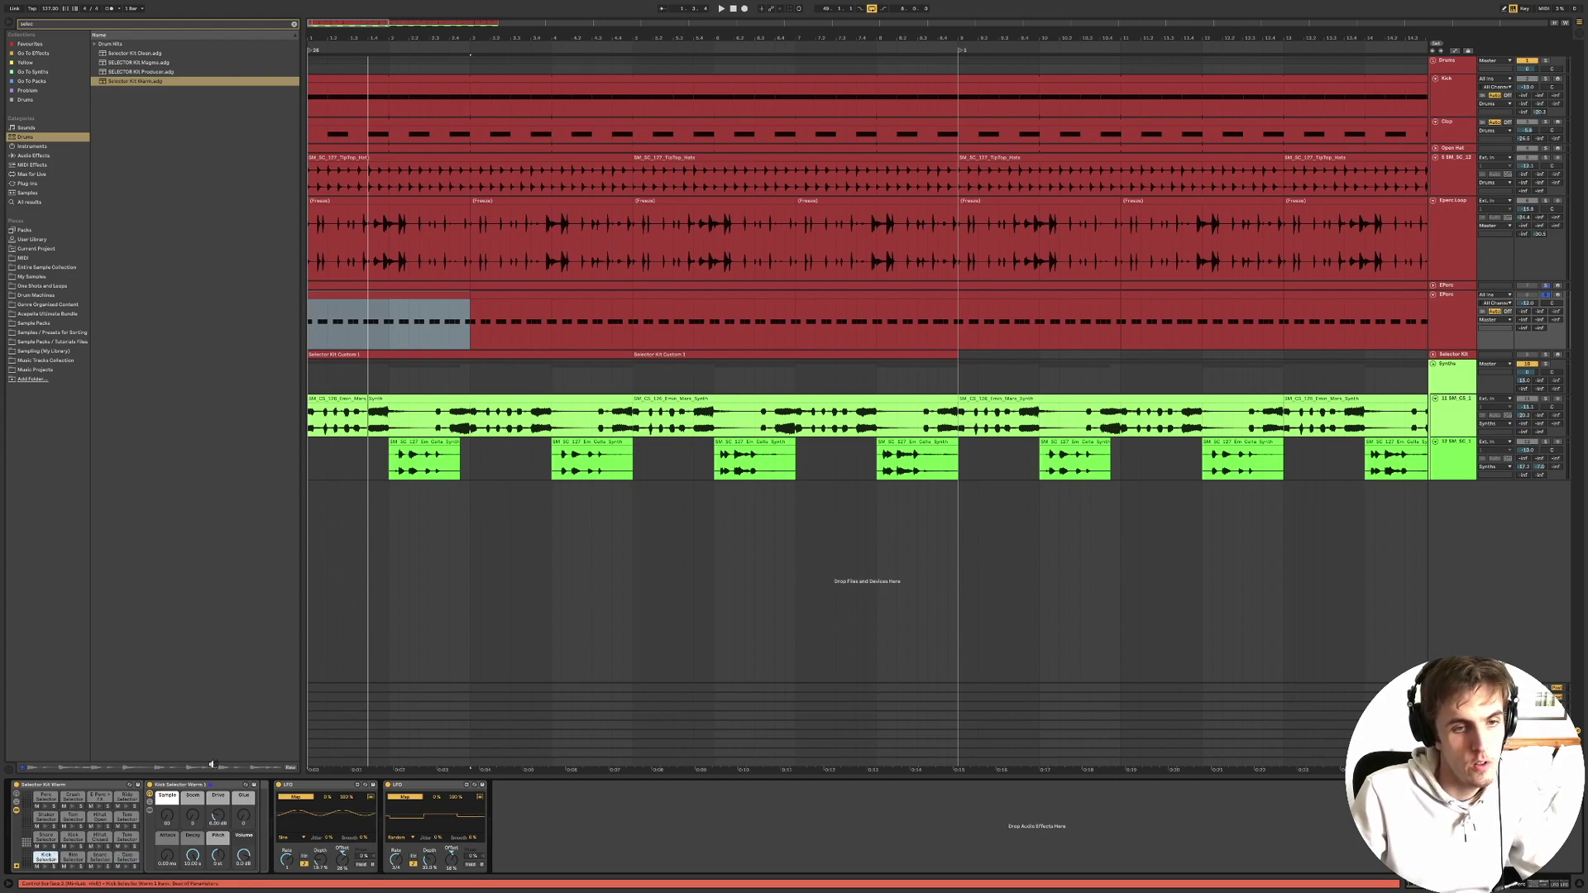
Set the loop range to the duplicated percussion track's first clip, play it and select the E Perc + FX pad.
{"action": "key", "text": "space"}
{"action": "left_click", "coordinate": [332, 295]}
{"action": "key", "text": "ctrl+l"}
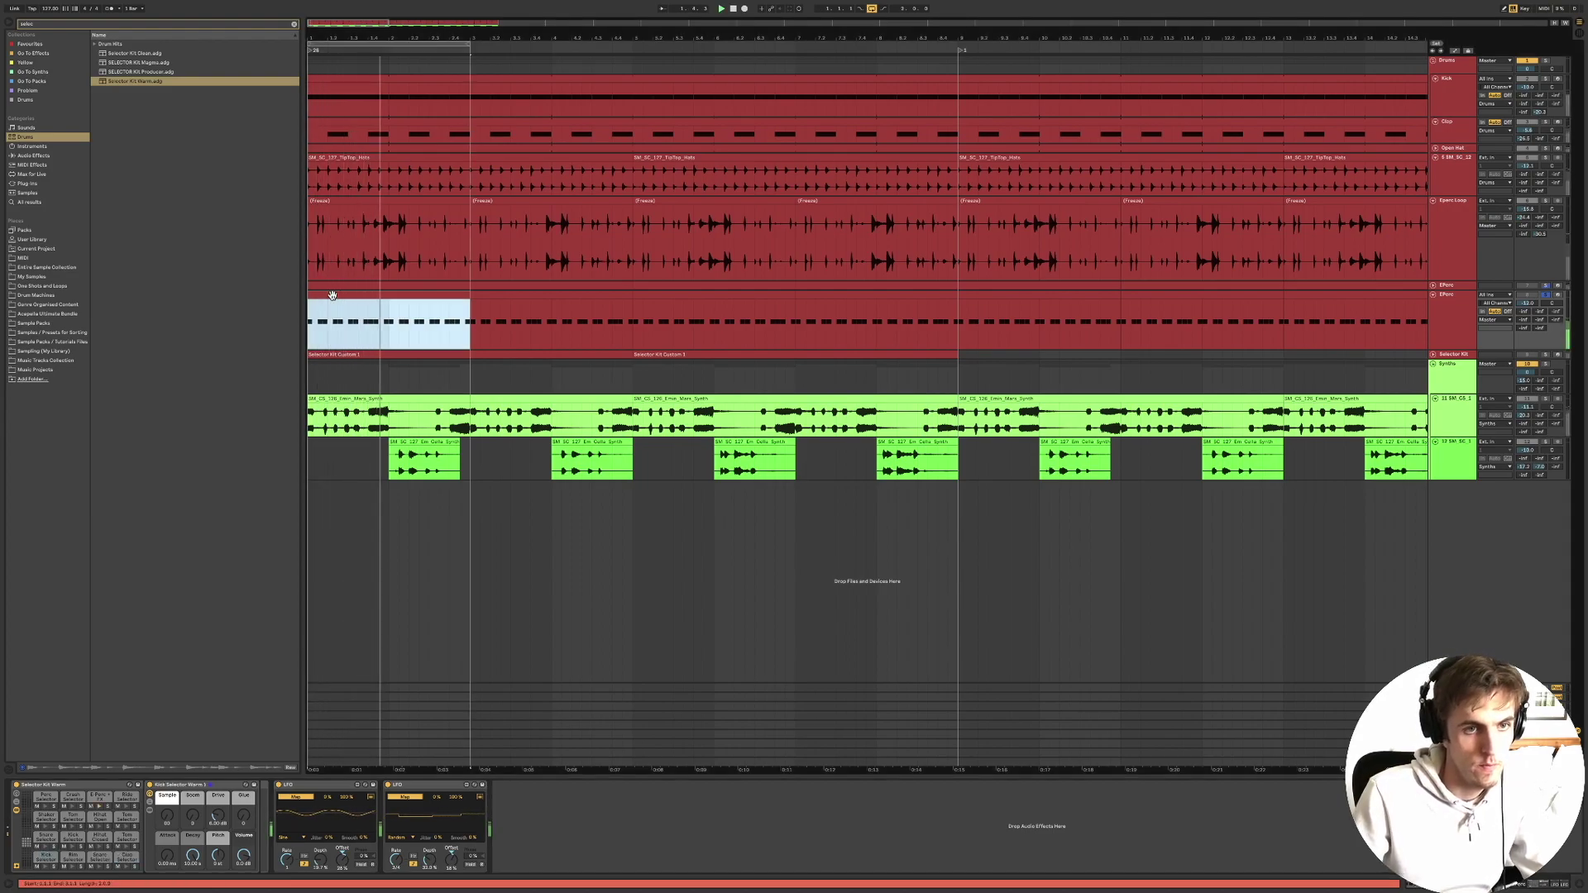
{"action": "left_click", "coordinate": [100, 799]}
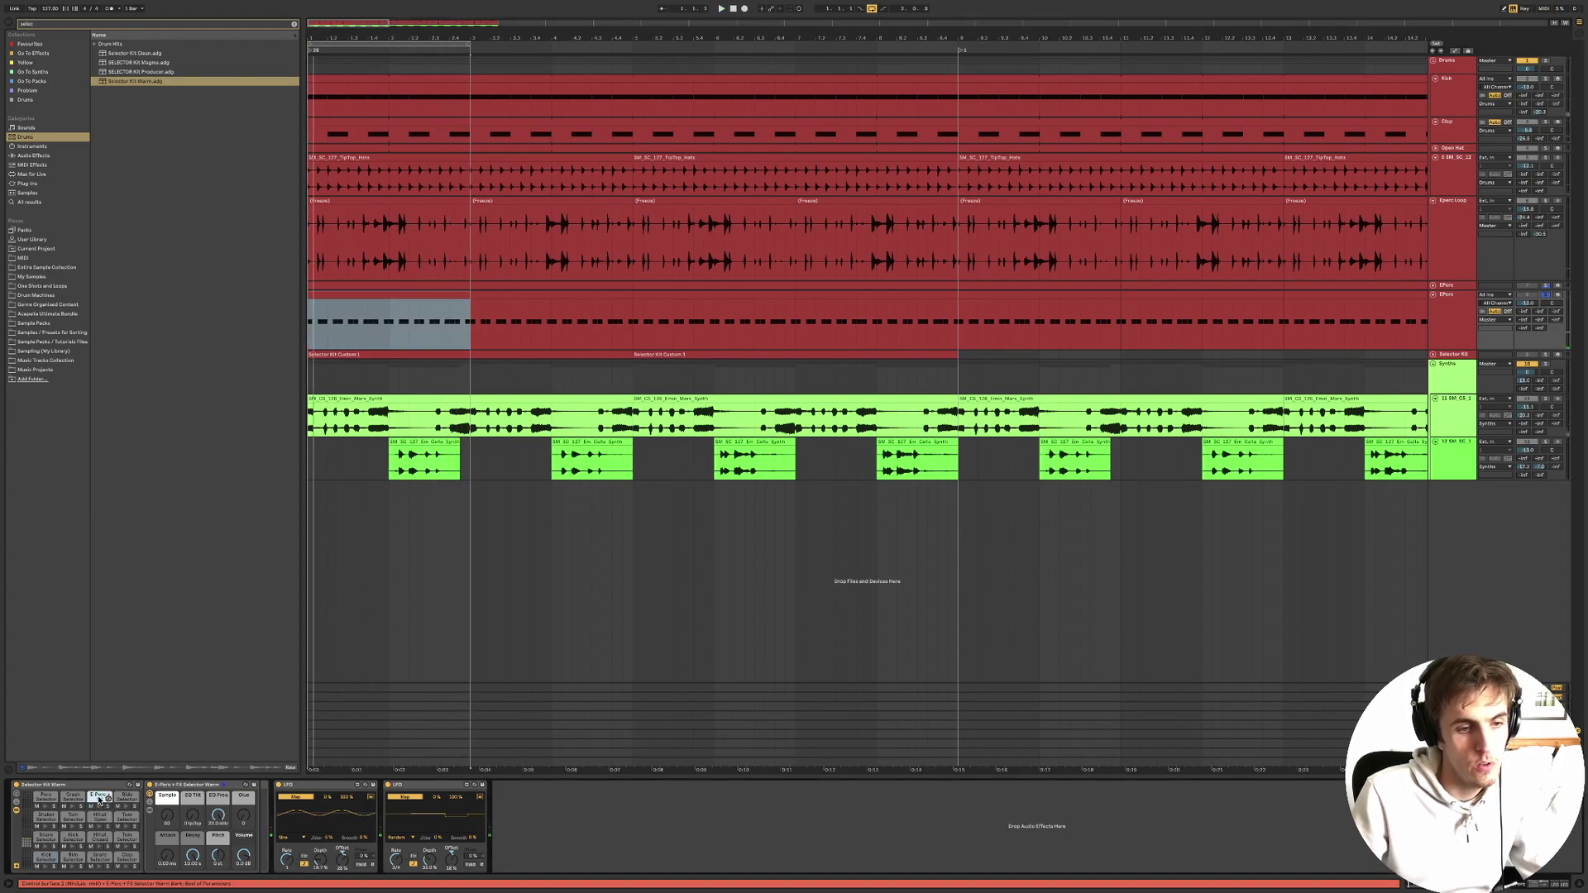
Open the duplicated clip's MIDI notes and play them to check which drum pad they trigger.
{"action": "double_click", "coordinate": [320, 295]}
{"action": "key", "text": "space"}
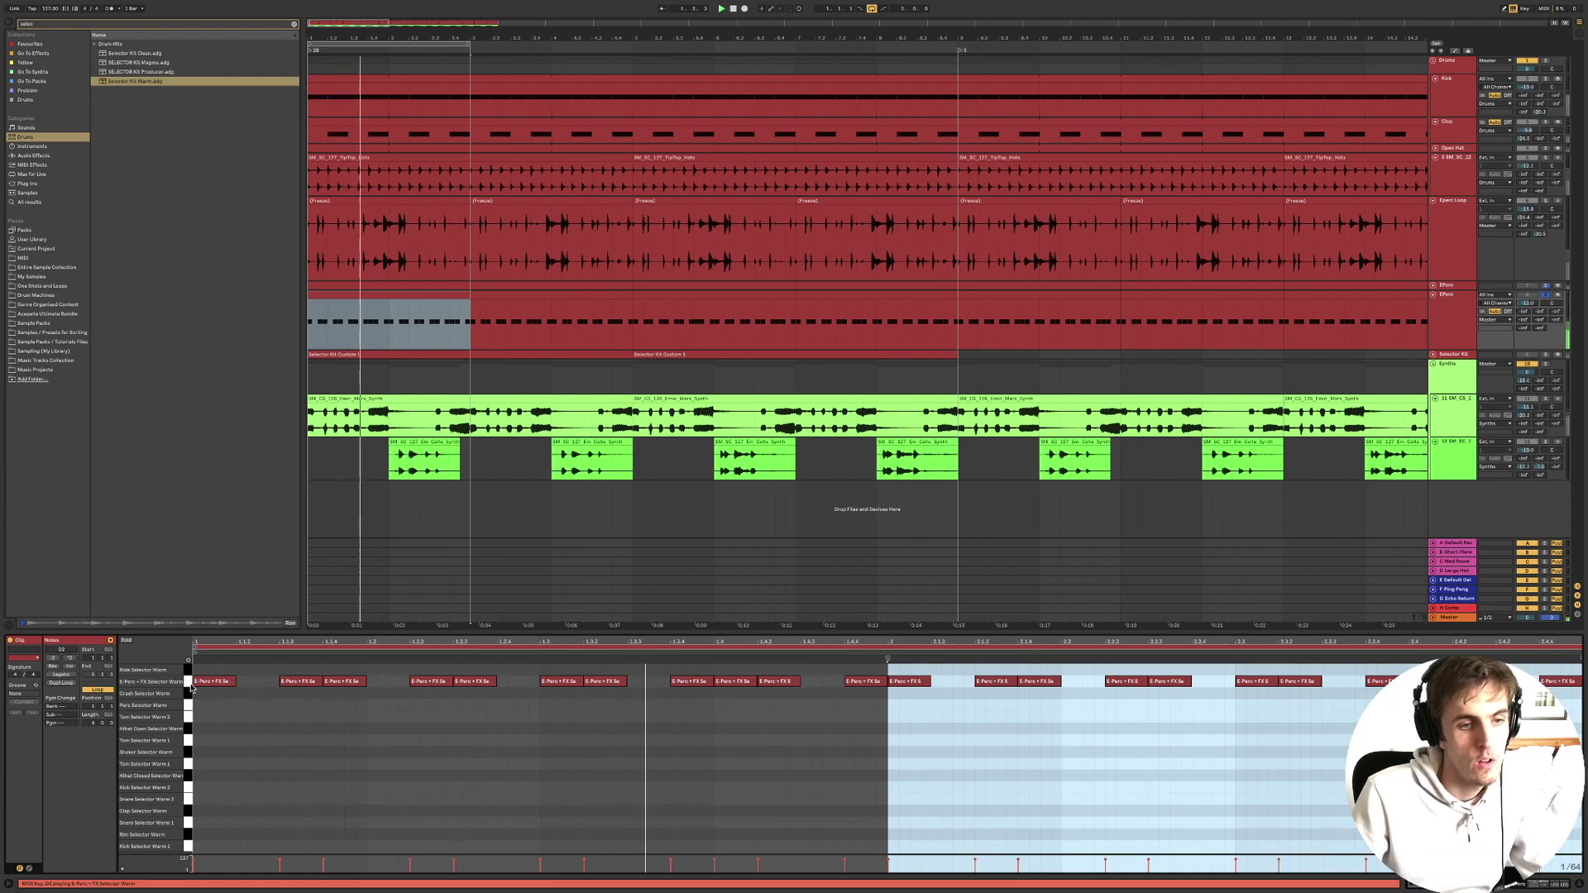
{"action": "key", "text": "space"}
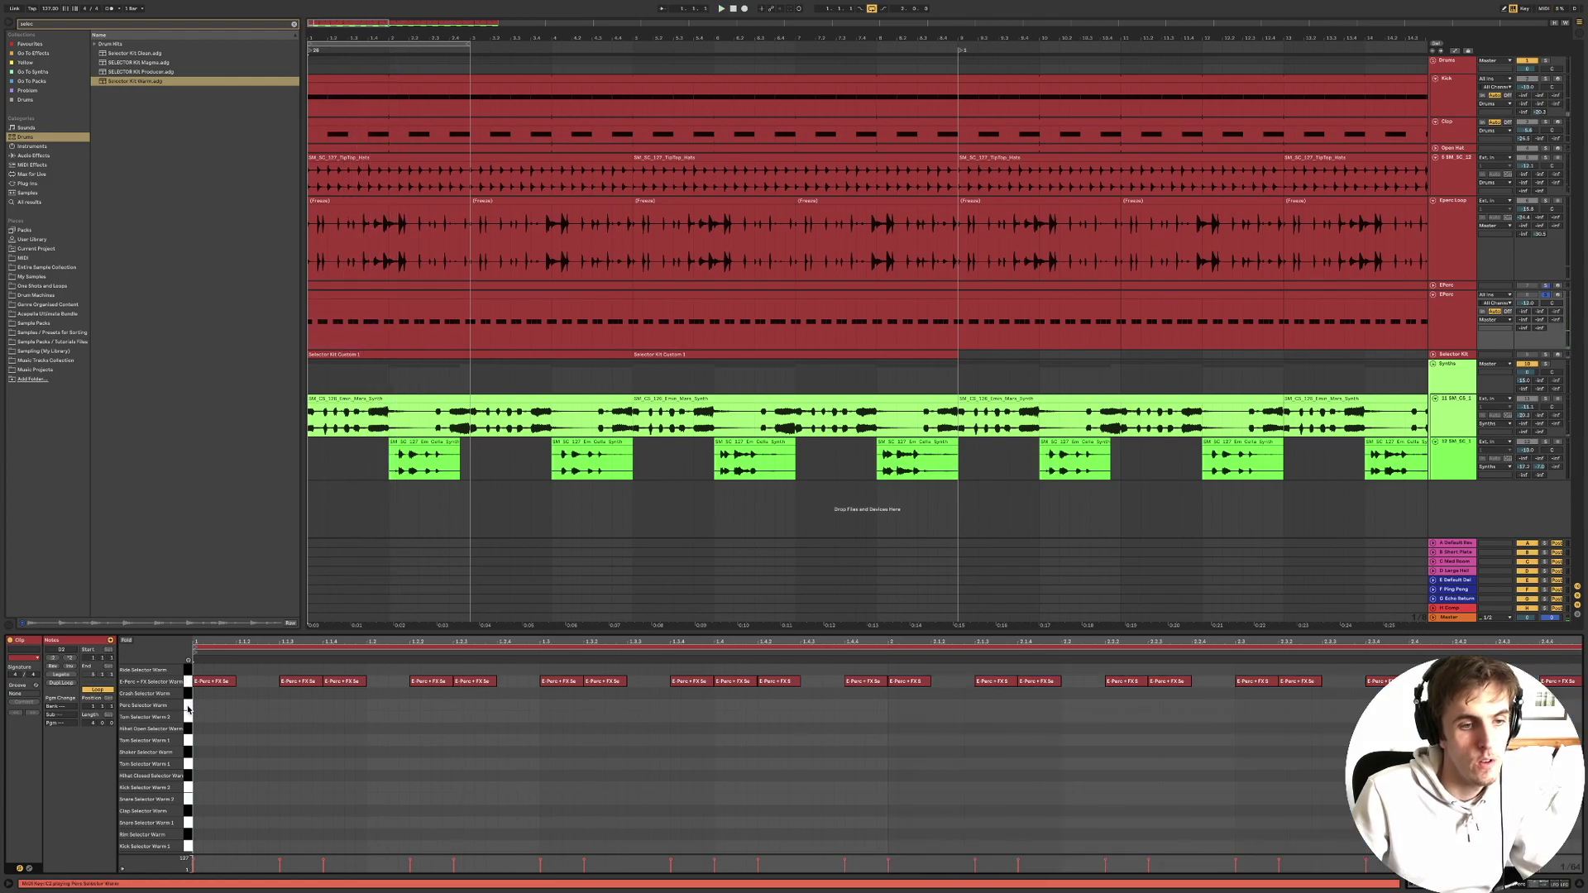
{"action": "left_click", "coordinate": [454, 295]}
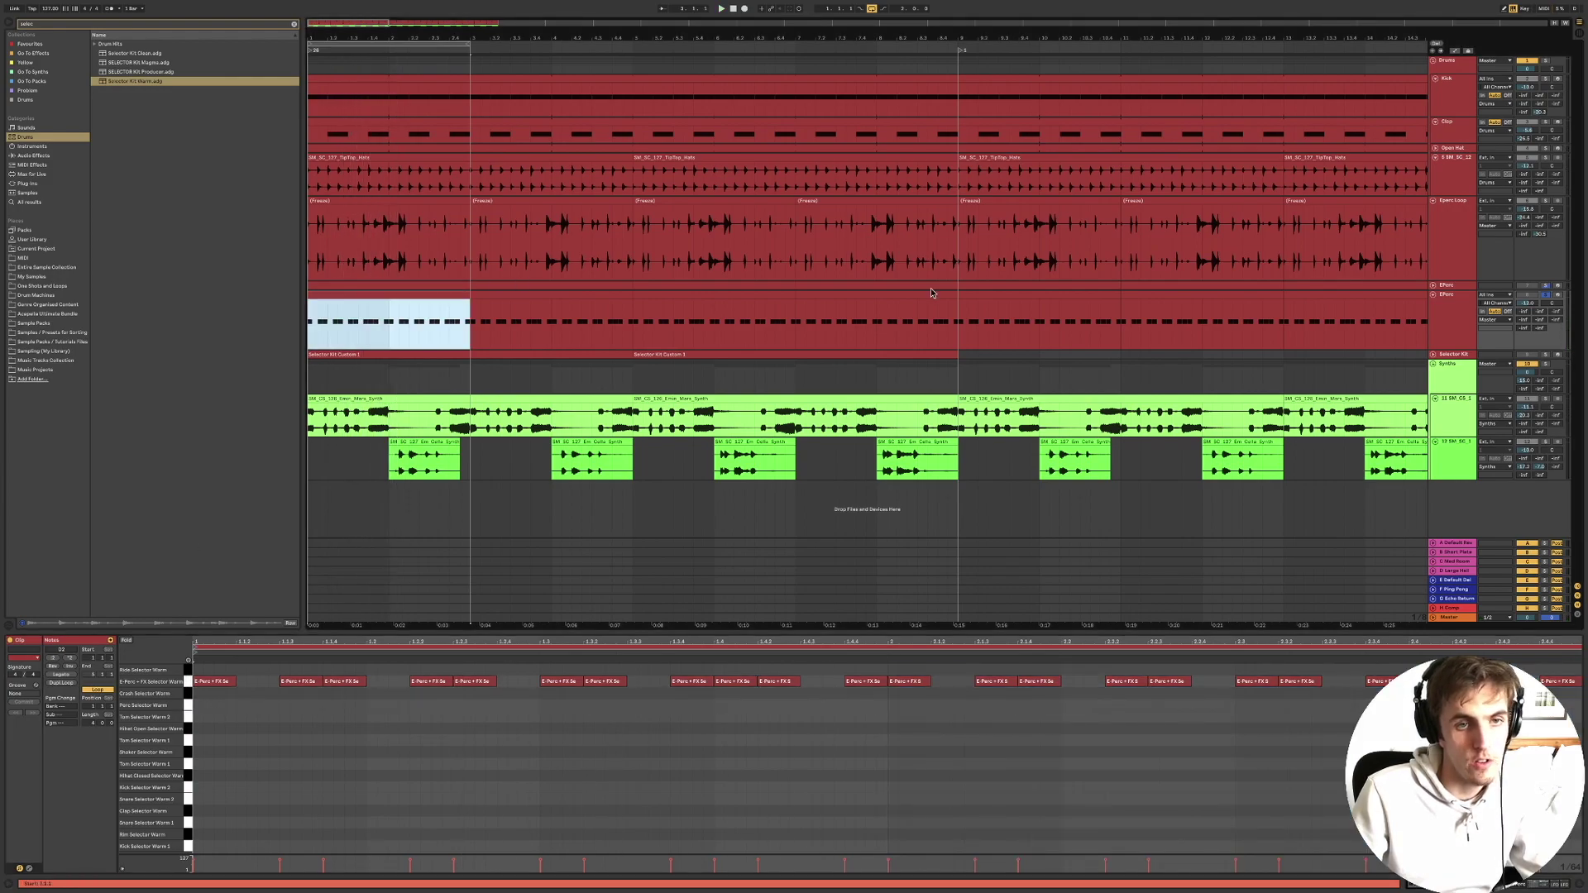
Show the duplicated track's devices and adjust the E Perc + FX pad's Sample control while the loop plays.
{"action": "left_click", "coordinate": [1435, 310]}
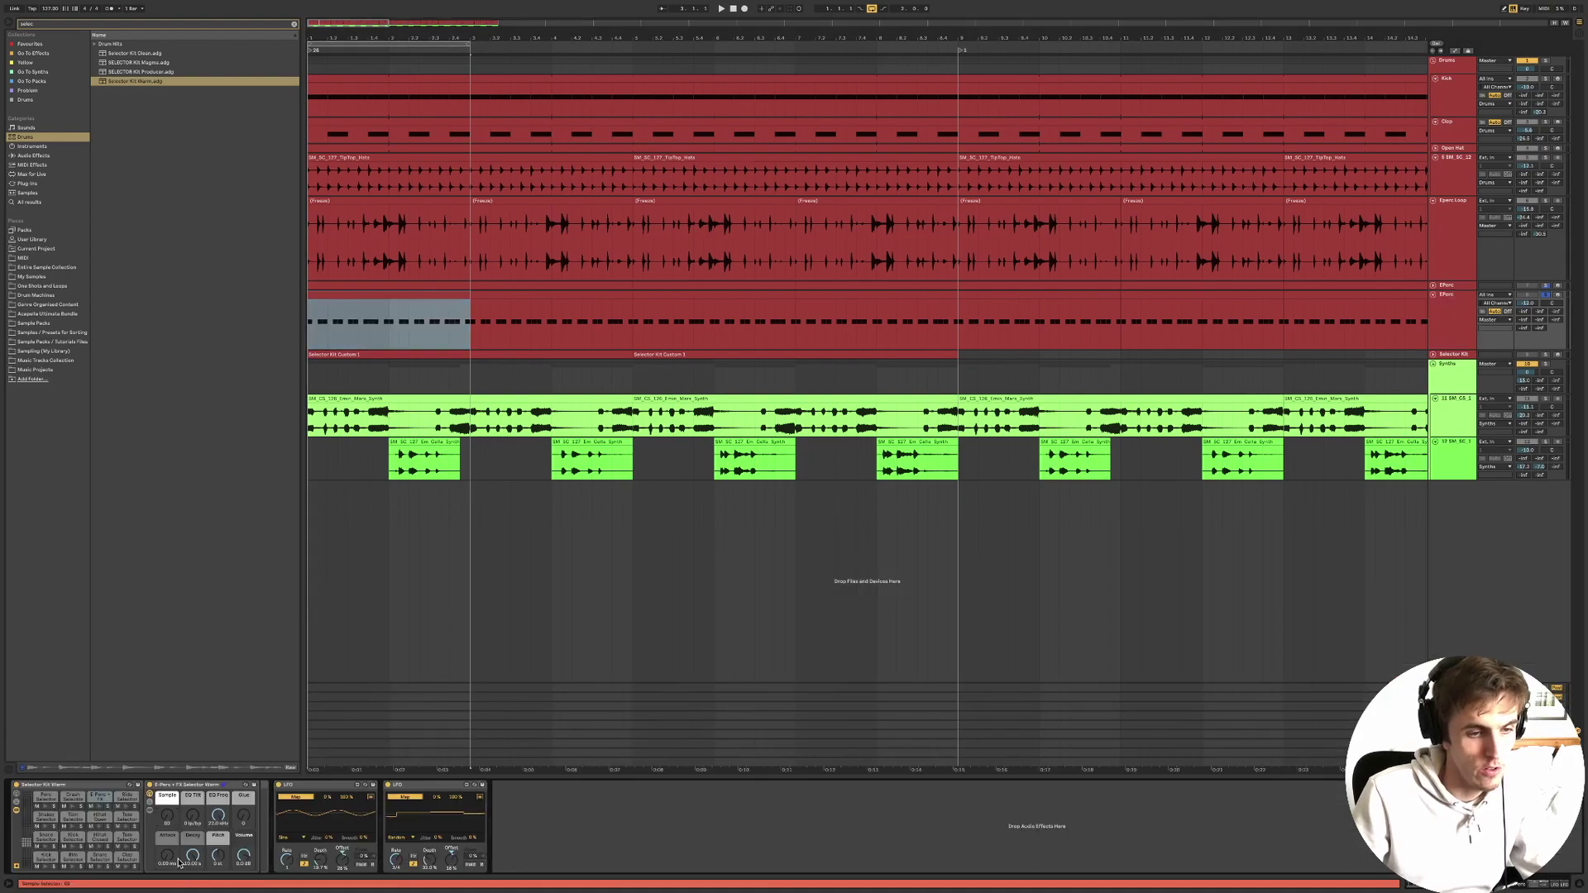
{"action": "key", "text": "space"}
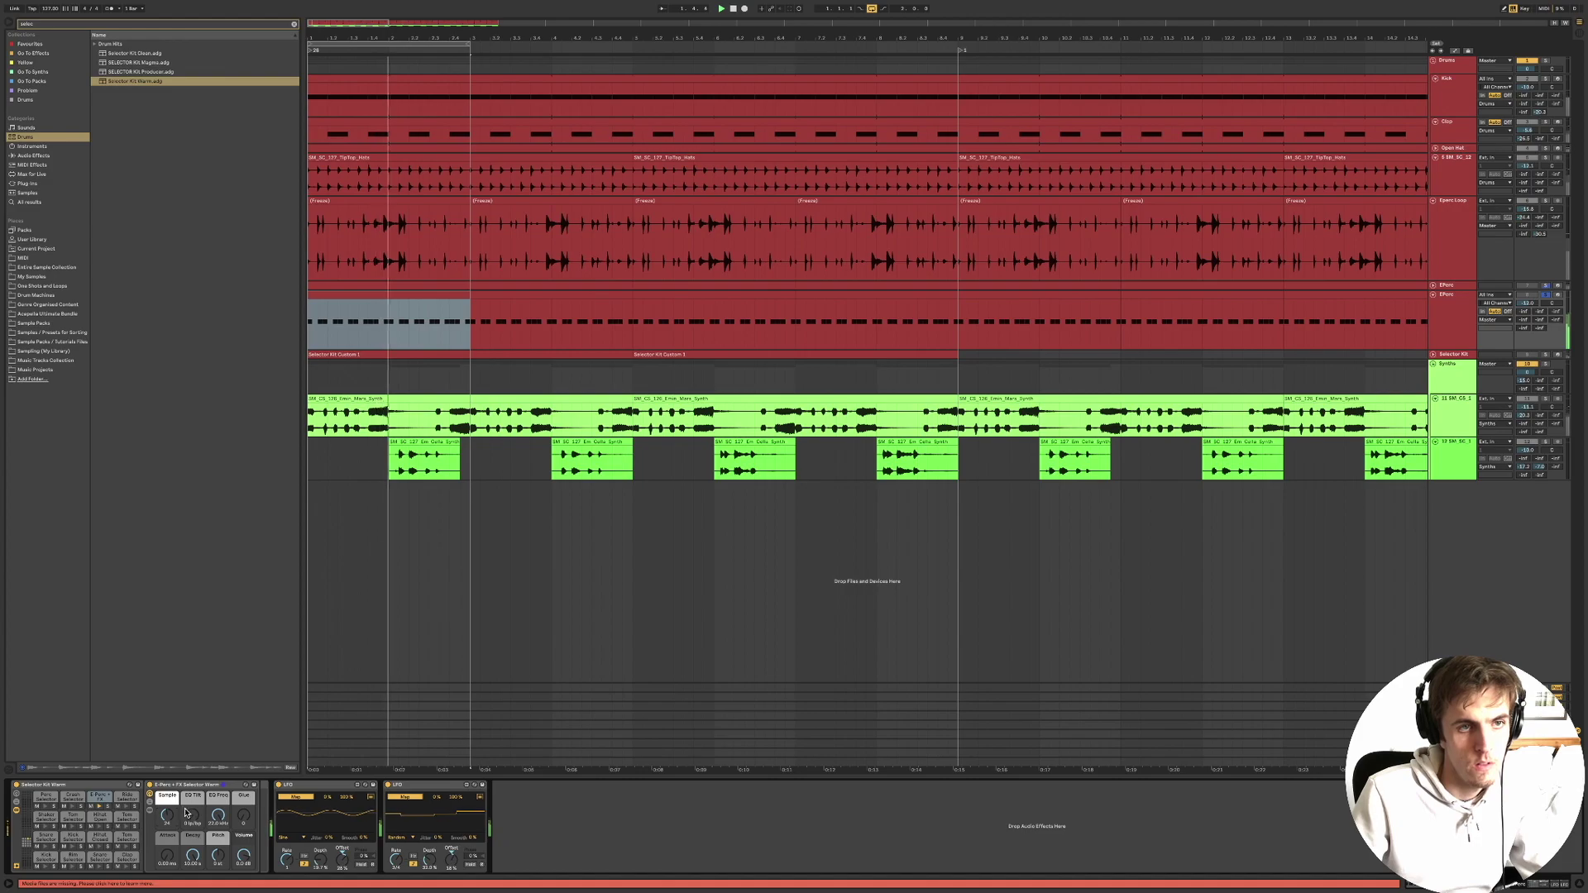
{"action": "left_click_drag", "start_coordinate": [164, 817], "coordinate": [165, 816]}
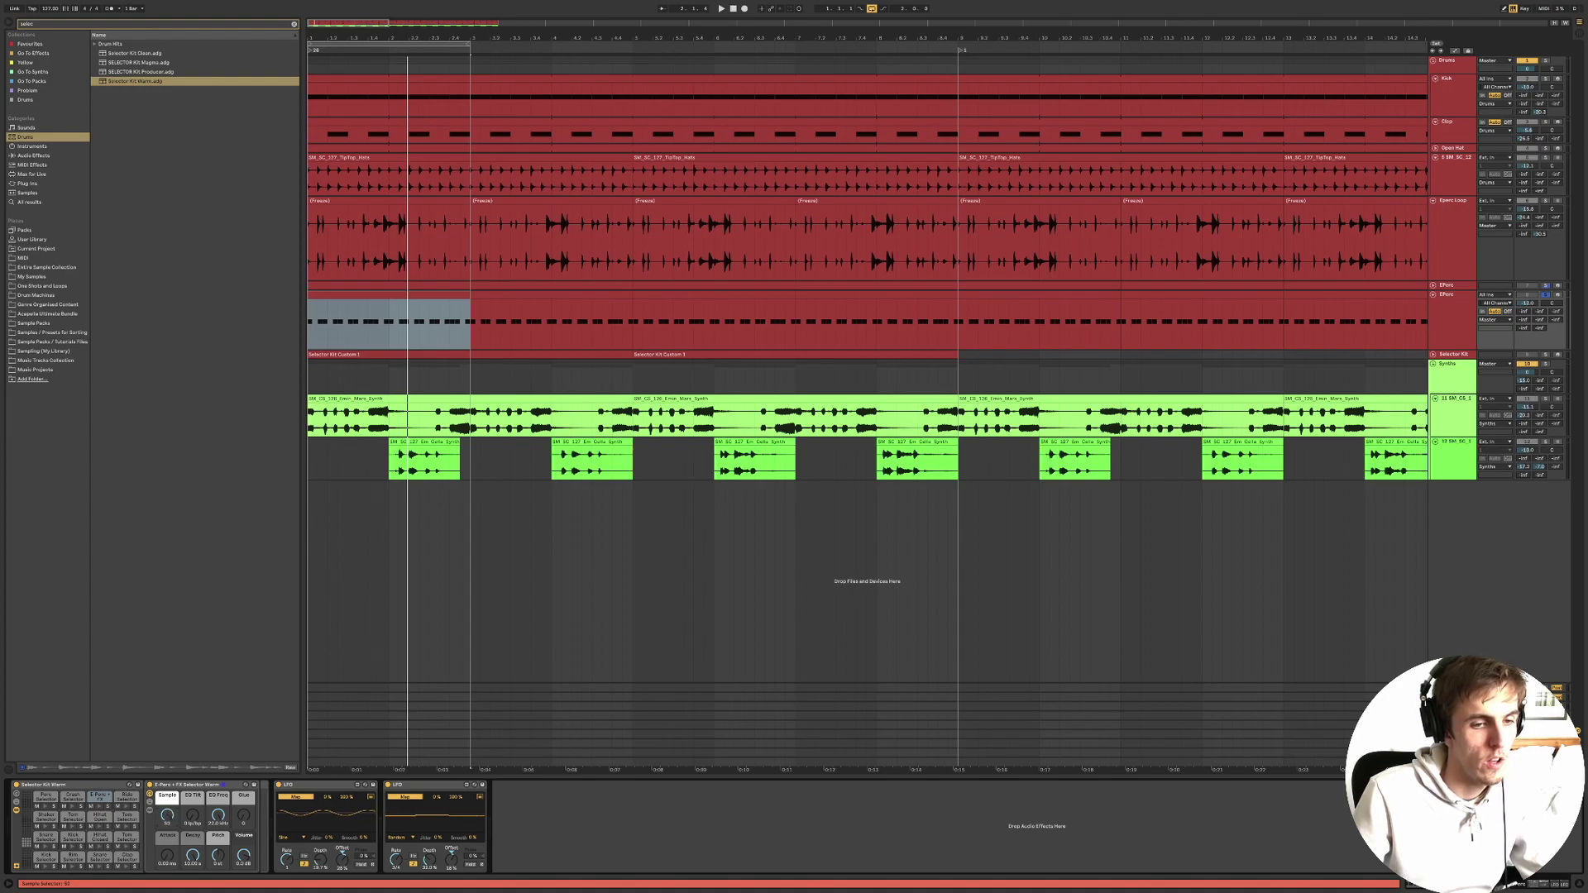
{"action": "key", "text": "space"}
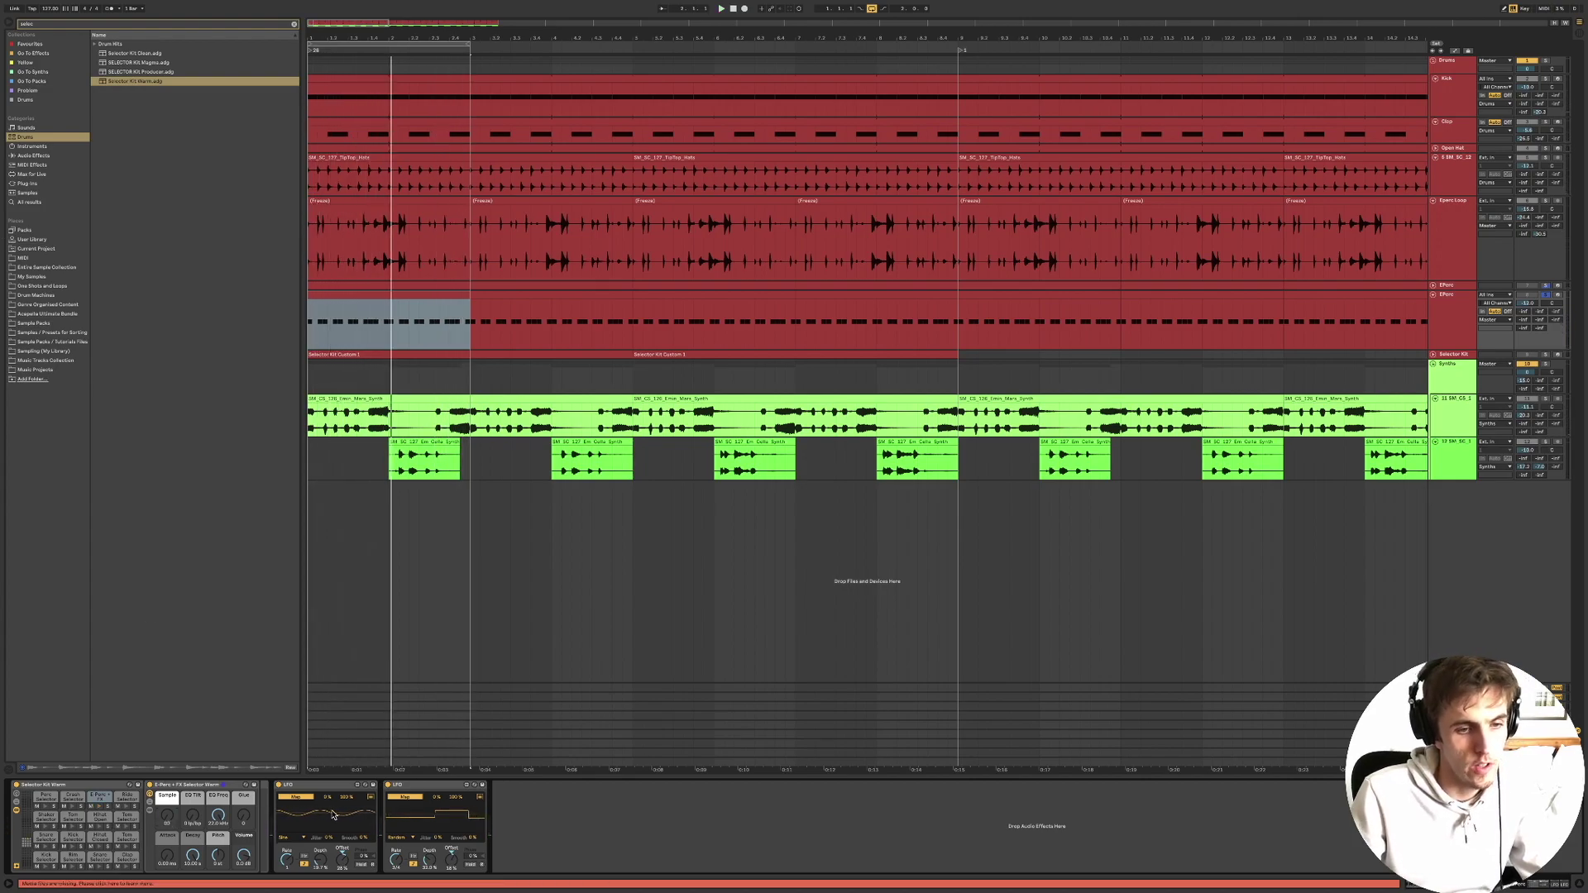
{"action": "left_click", "coordinate": [318, 788]}
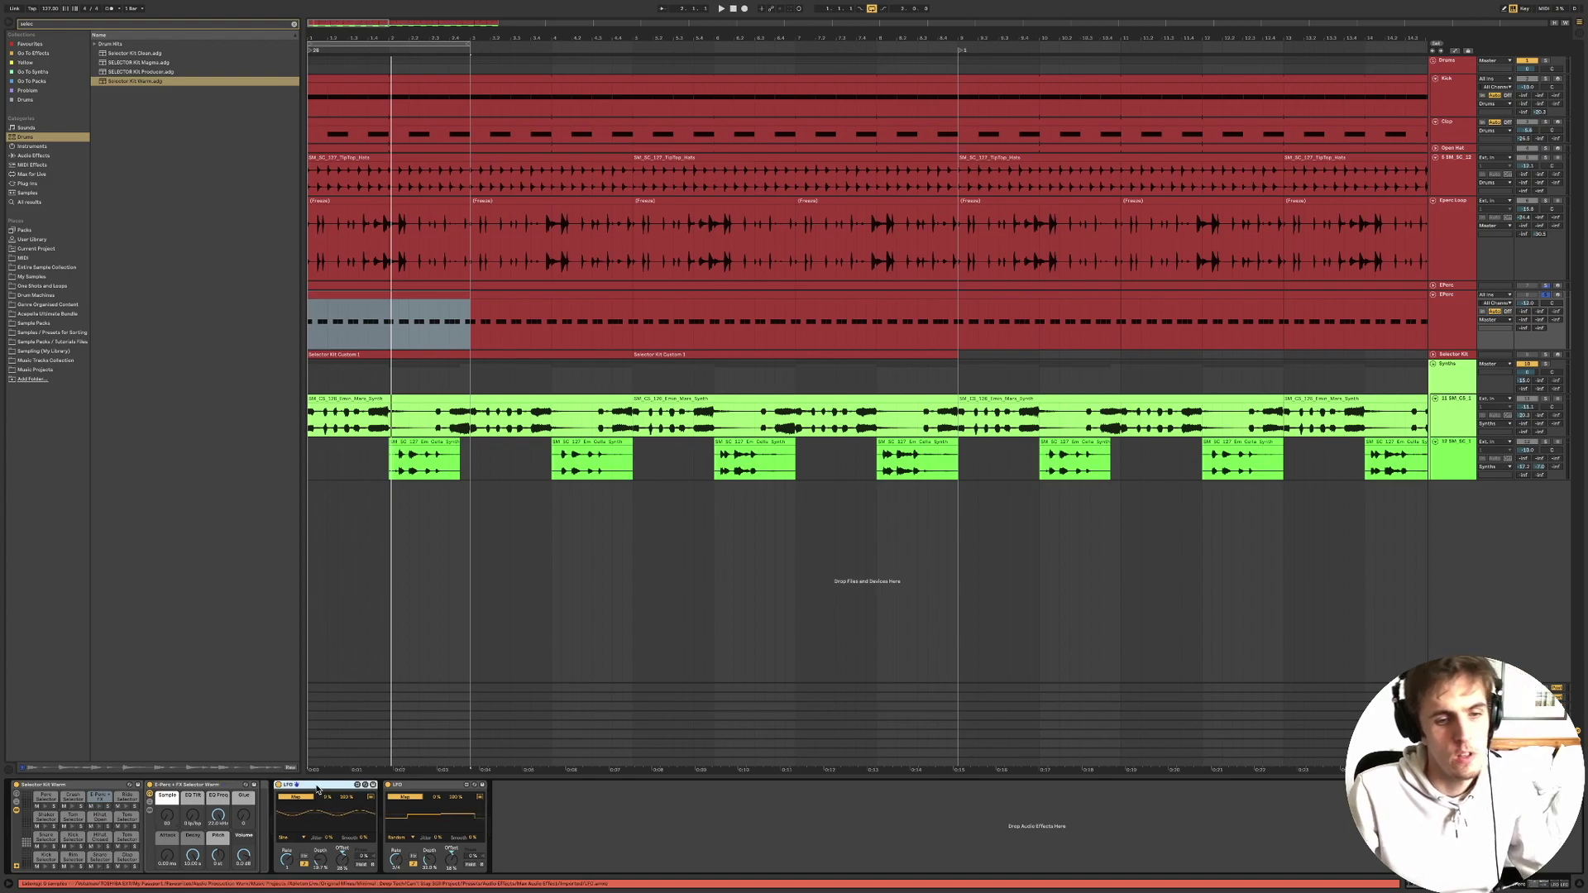
{"action": "left_click", "coordinate": [413, 784]}
{"action": "key", "text": "Delete"}
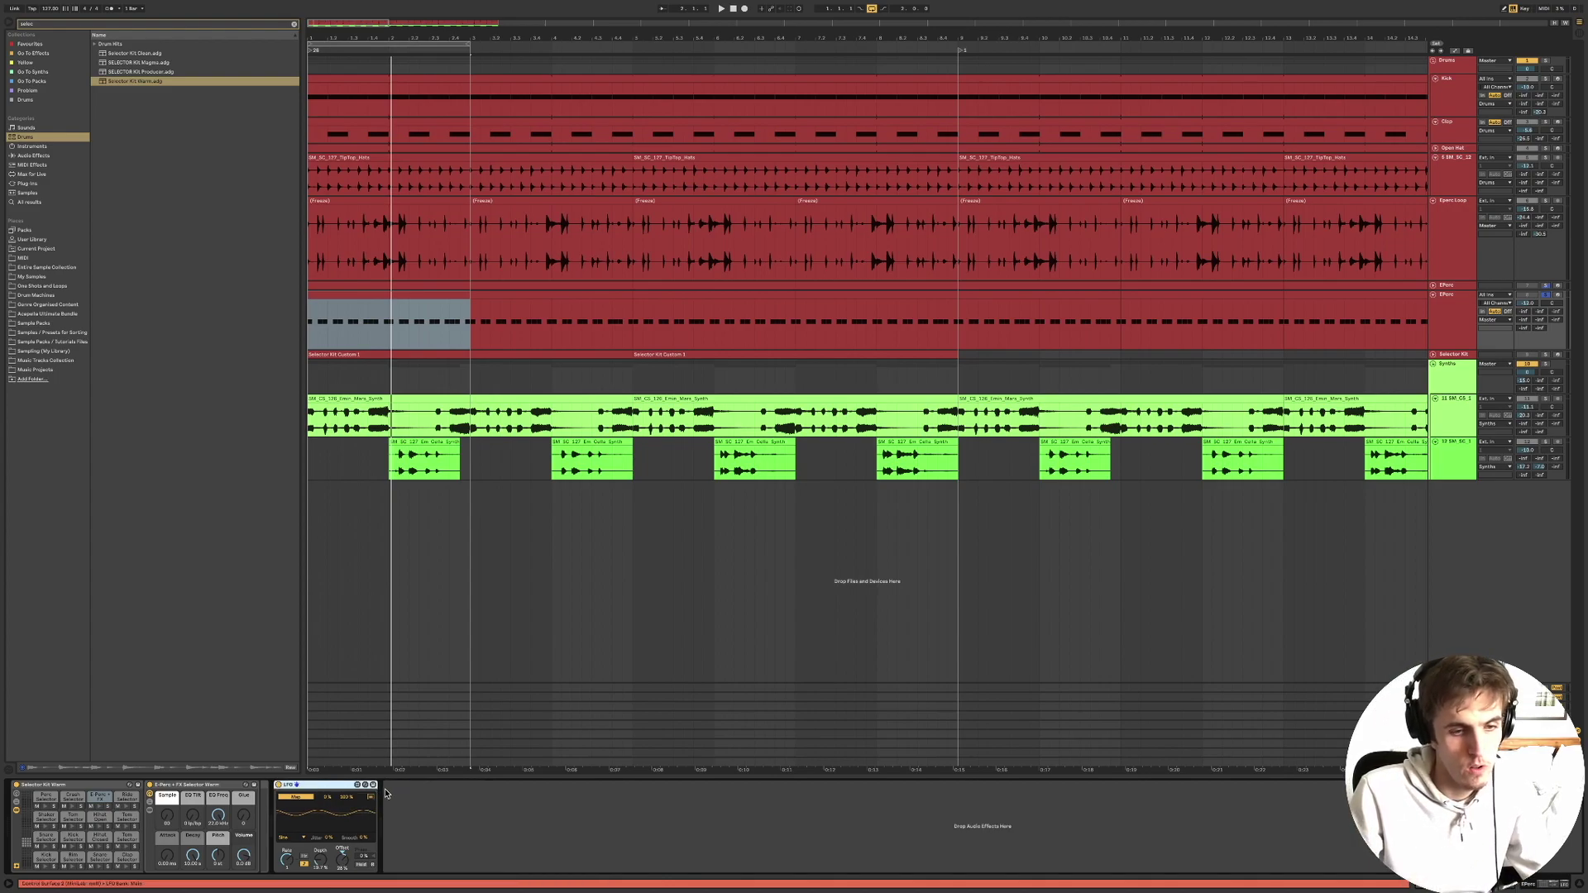
{"action": "key", "text": "ctrl+z"}
Collapse the second LFO device and play the loop.
{"action": "key", "text": "Delete"}
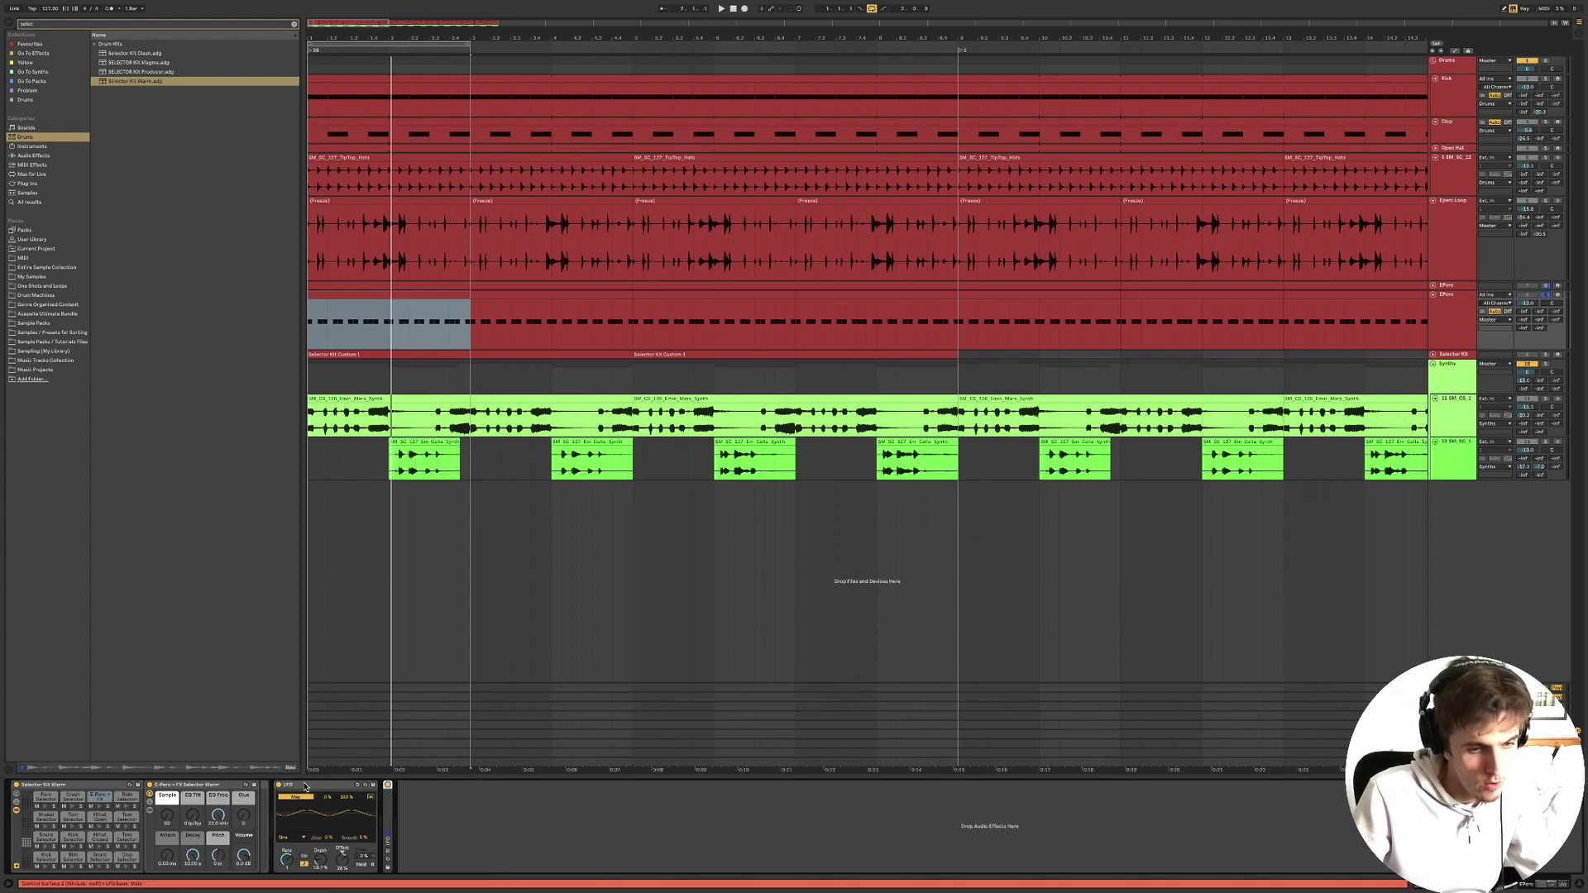
{"action": "key", "text": "space"}
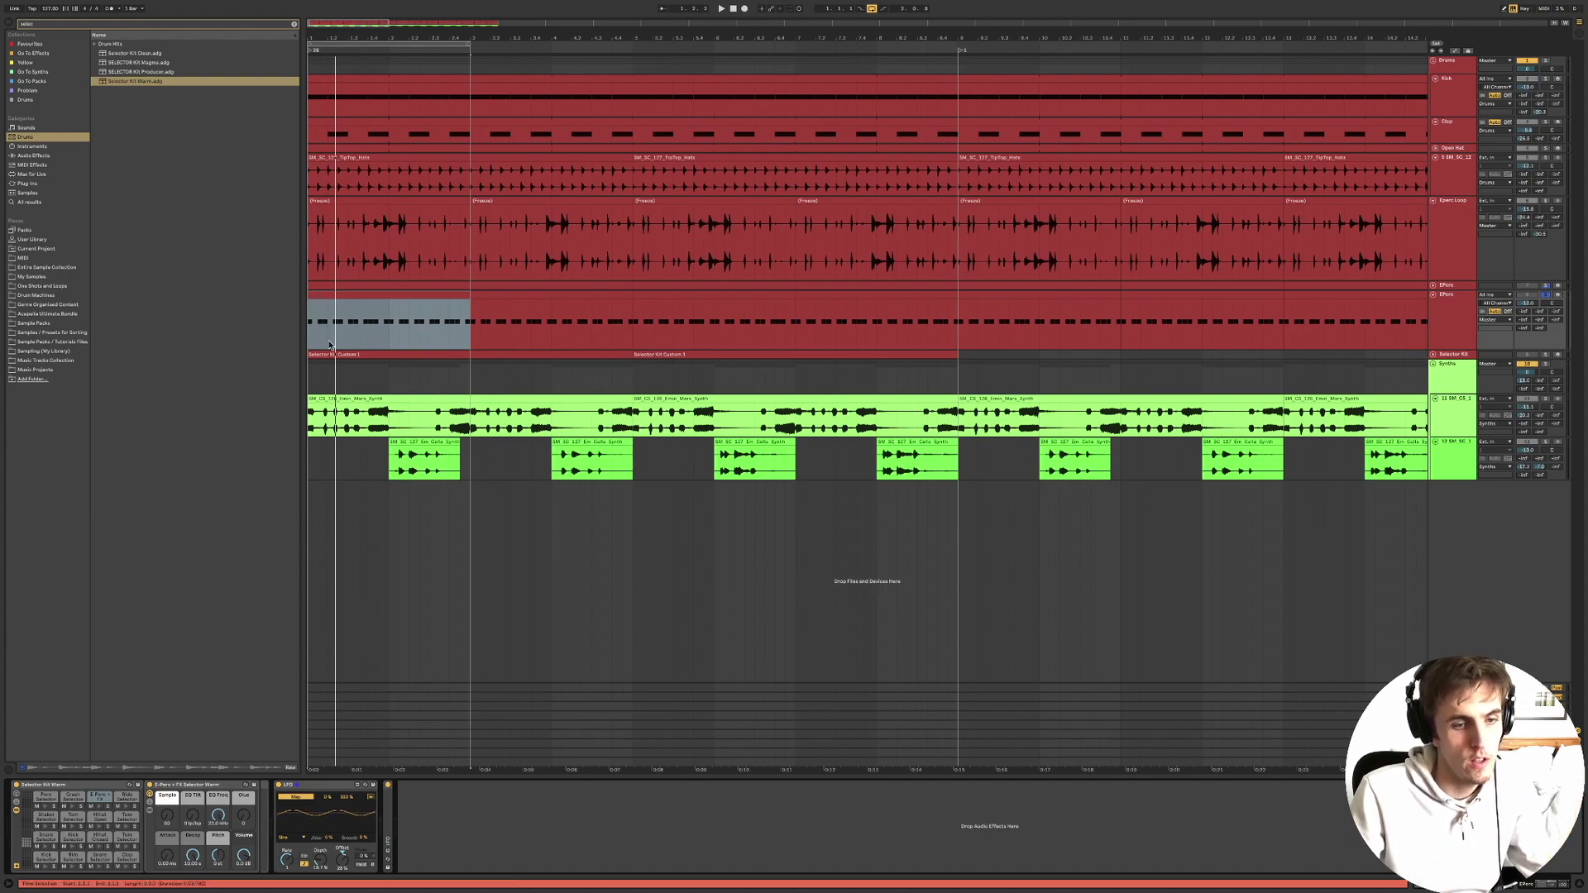
Open the looped percussion clip's MIDI notes, select all of them and play the pattern.
{"action": "double_click", "coordinate": [326, 306]}
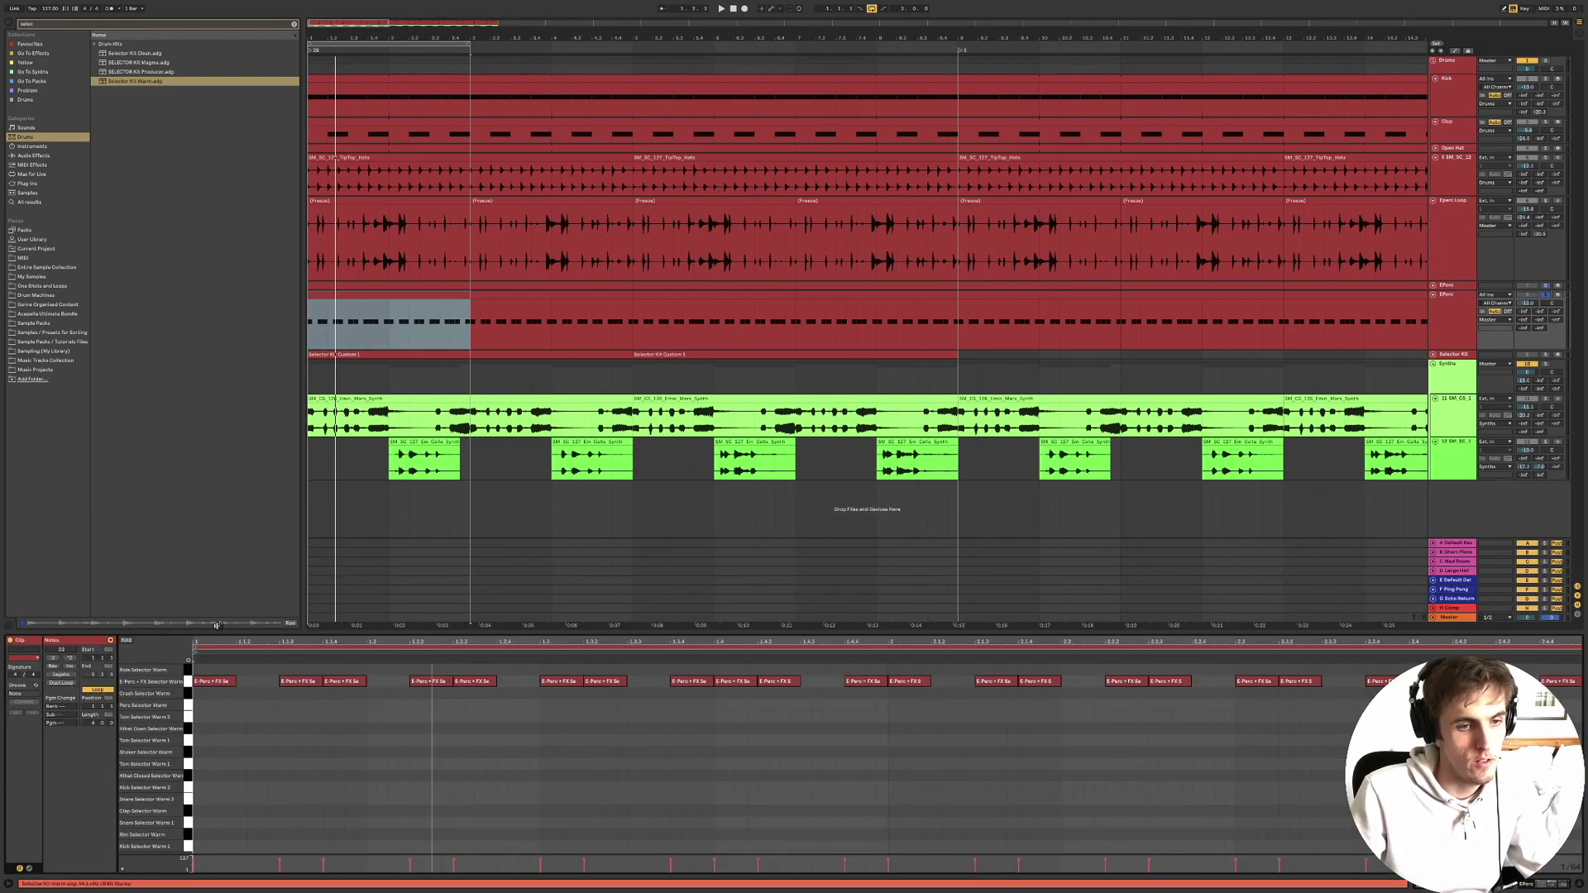
{"action": "left_click", "coordinate": [325, 811]}
{"action": "key", "text": "ctrl+a"}
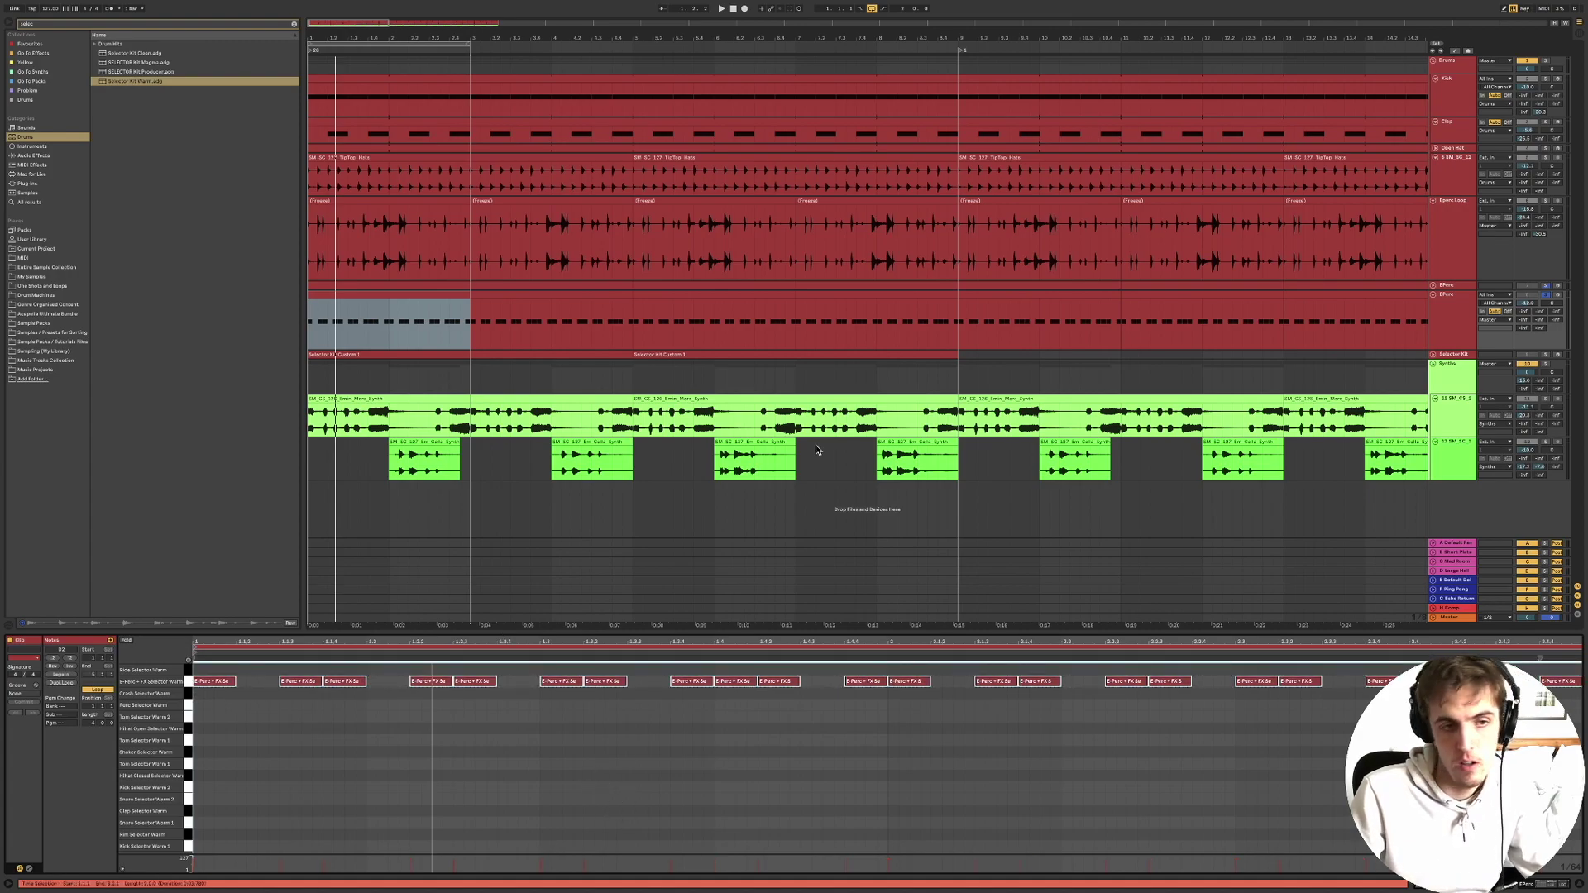
{"action": "key", "text": "space"}
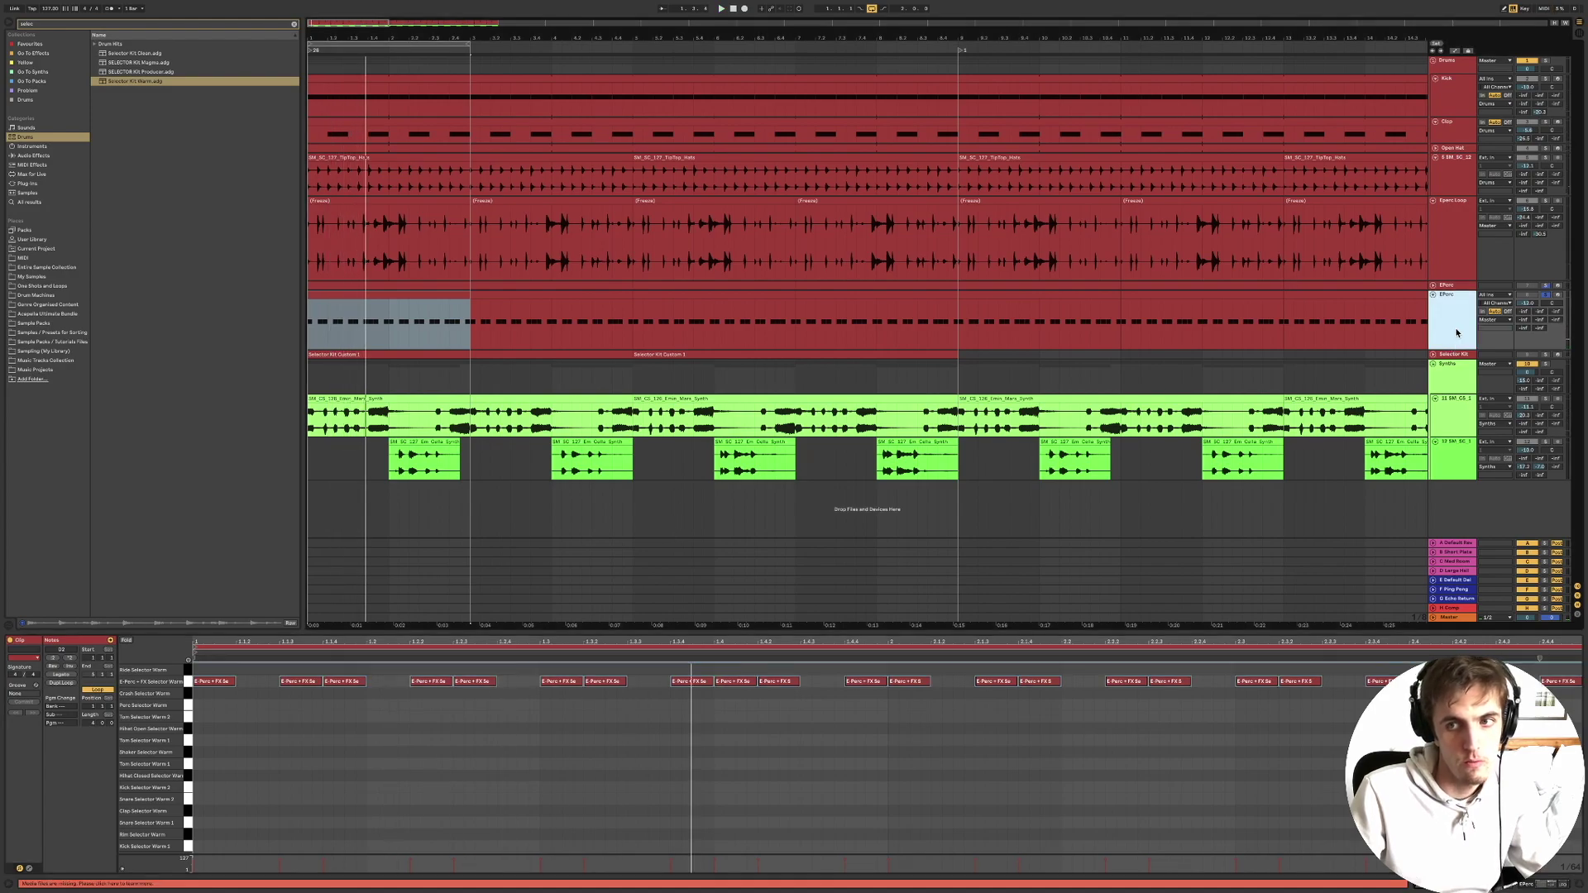
Reselect the duplicated percussion track, start playback and show its device chain.
{"action": "left_click", "coordinate": [1461, 355]}
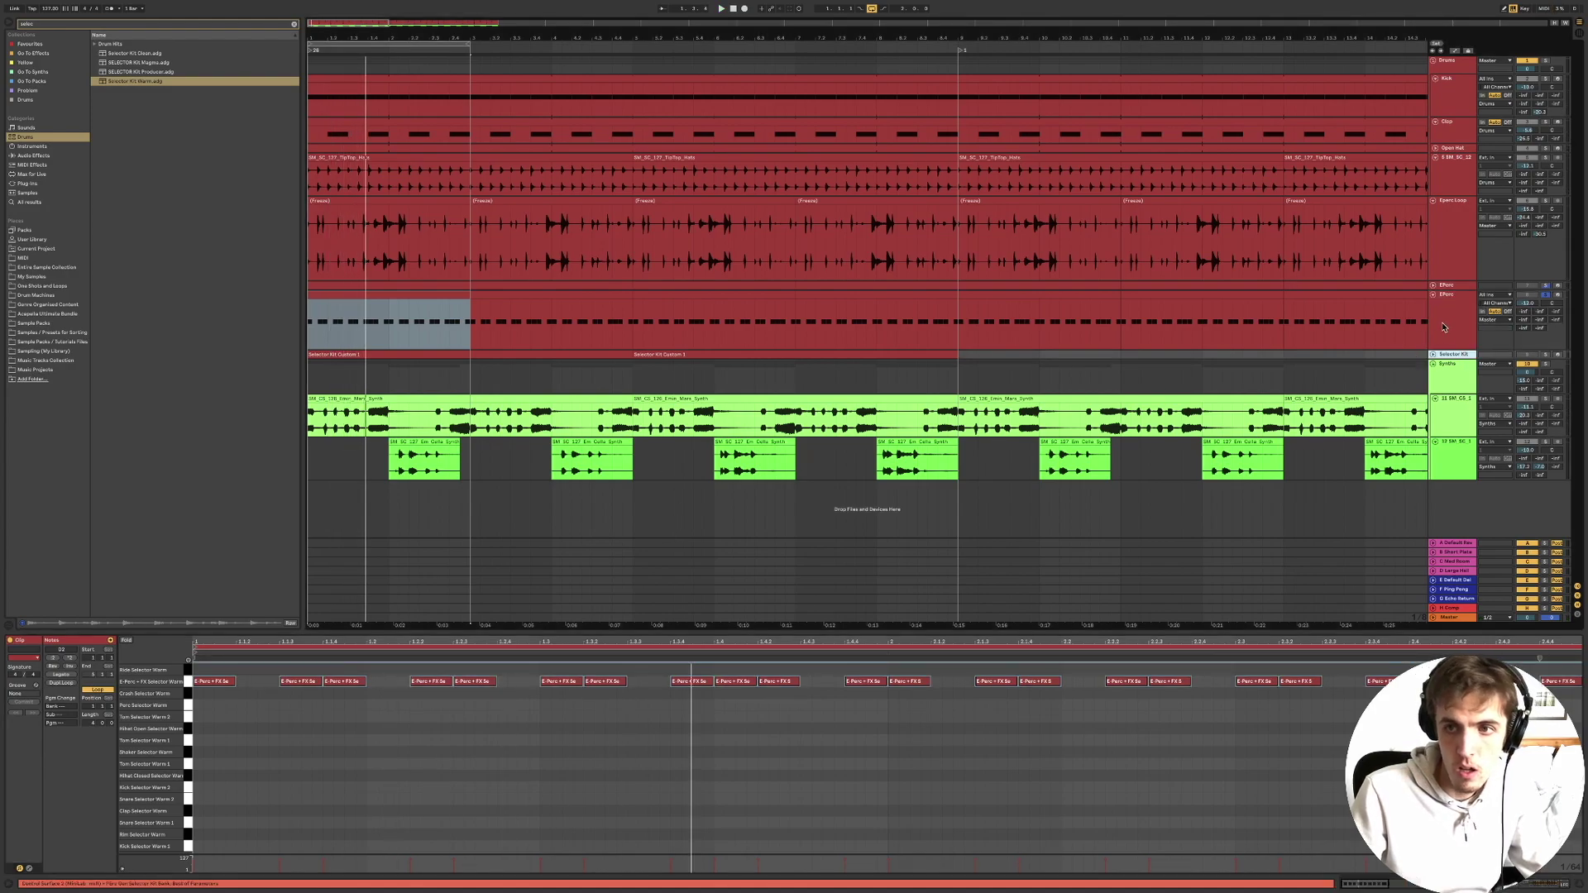
{"action": "left_click", "coordinate": [1444, 328]}
{"action": "key", "text": "space"}
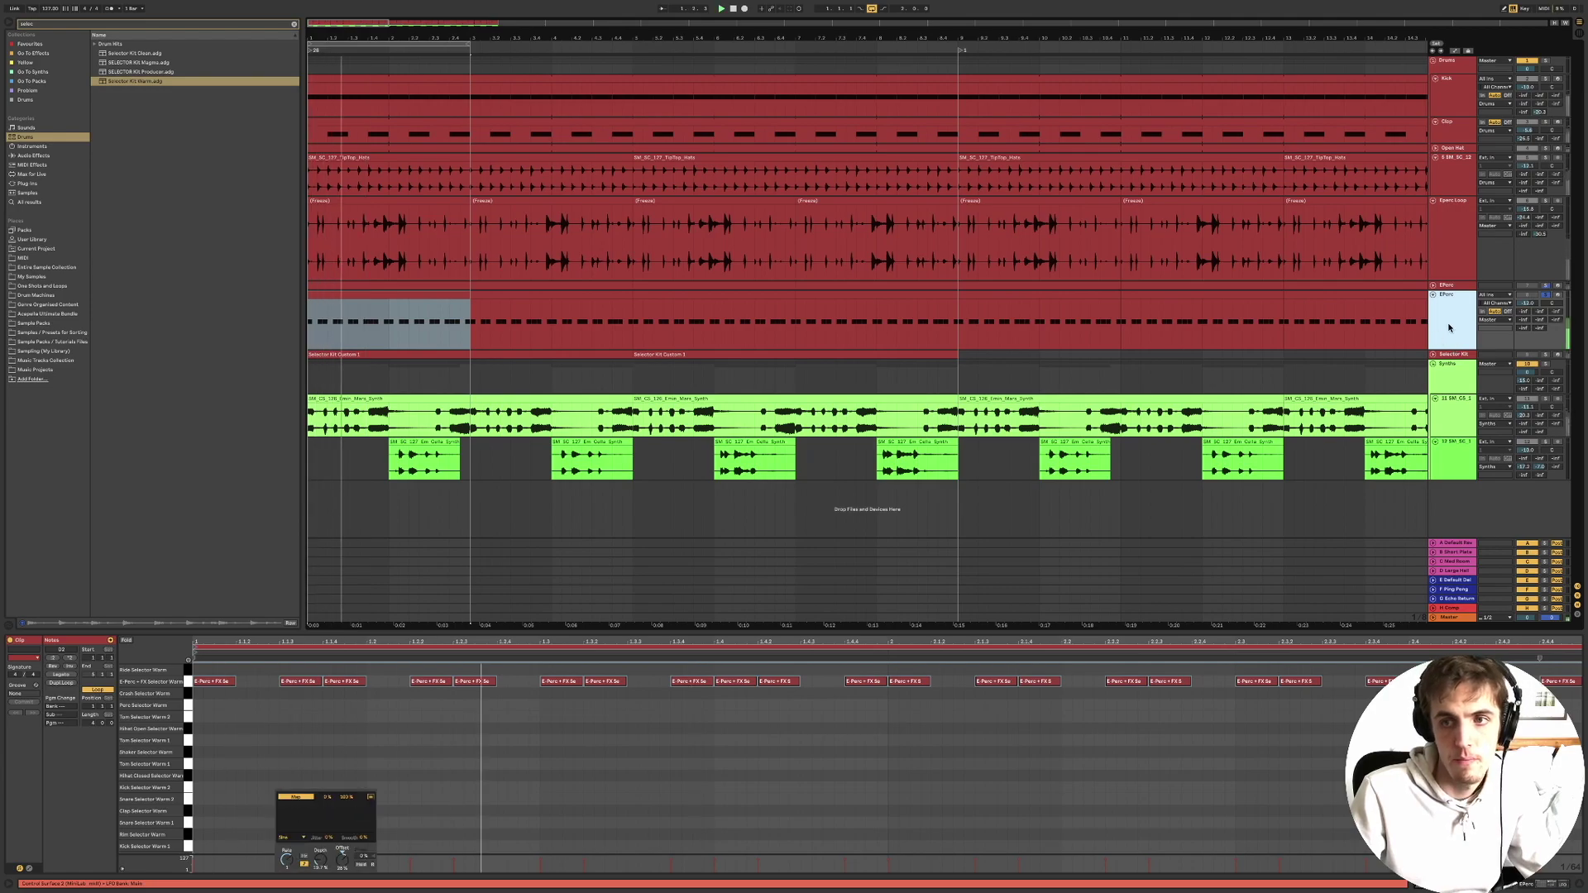
{"action": "double_click", "coordinate": [1447, 329]}
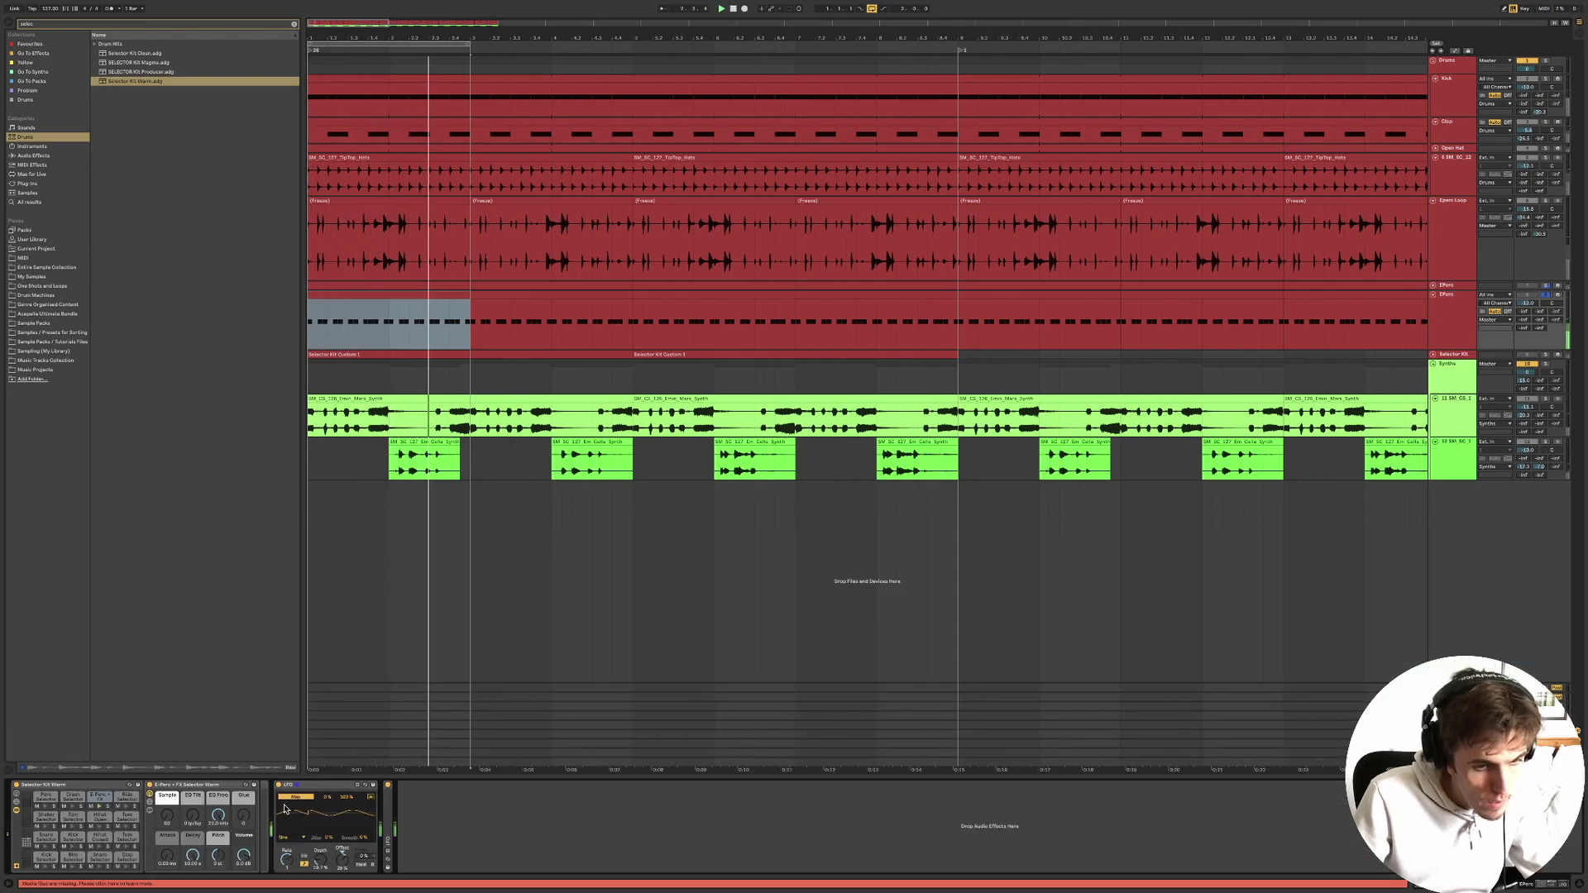
Map the first LFO to the E Perc + FX pad's Sample control, raise its depth and reset its offset.
{"action": "left_click", "coordinate": [302, 788]}
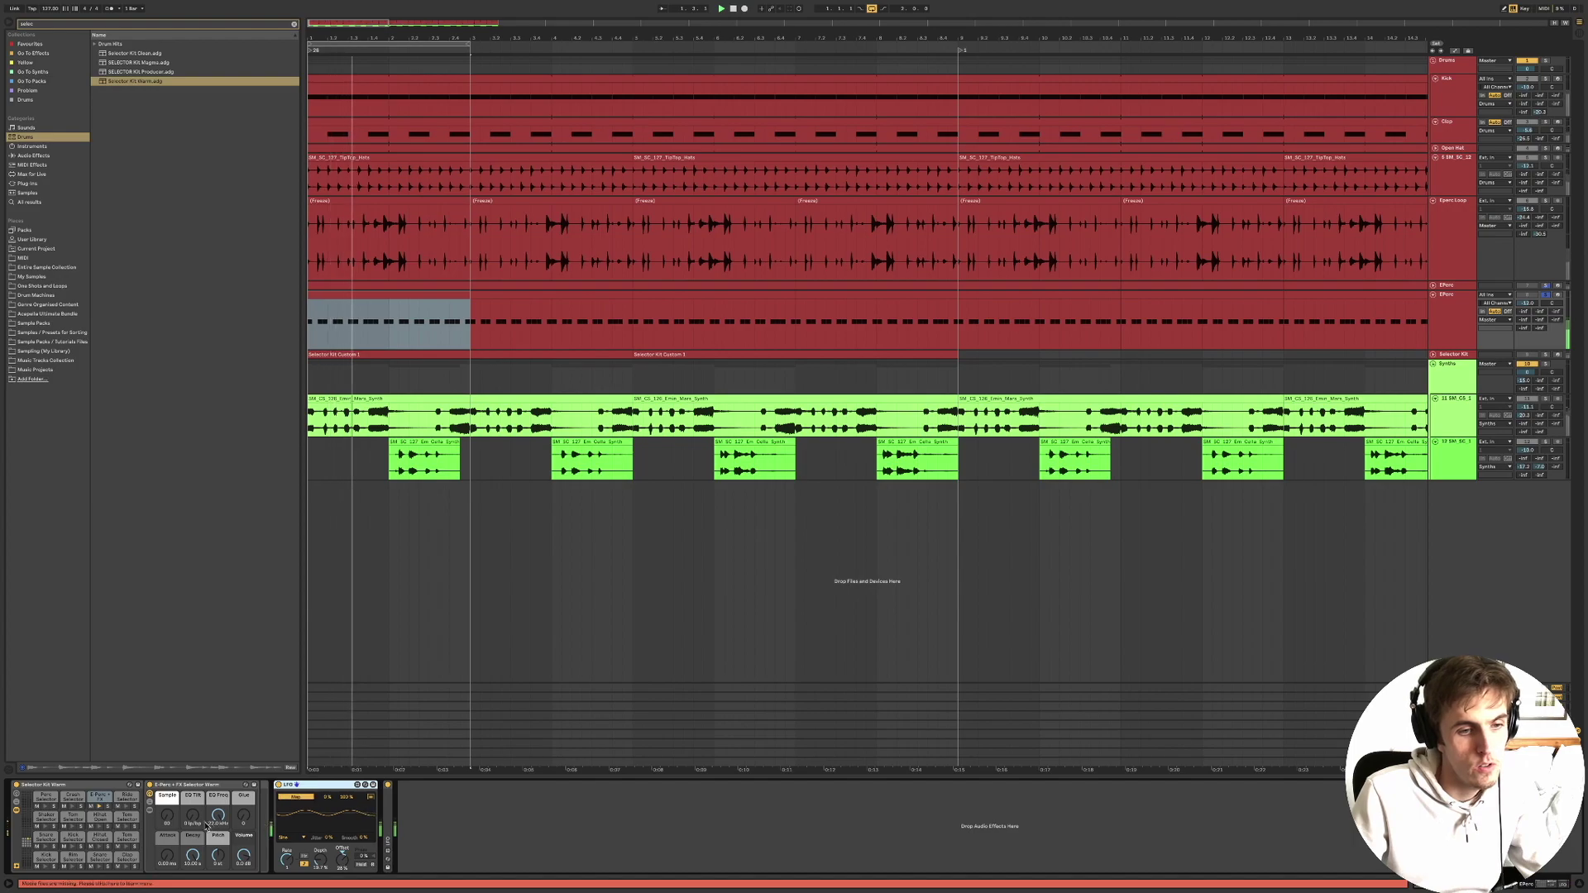
{"action": "left_click", "coordinate": [166, 820]}
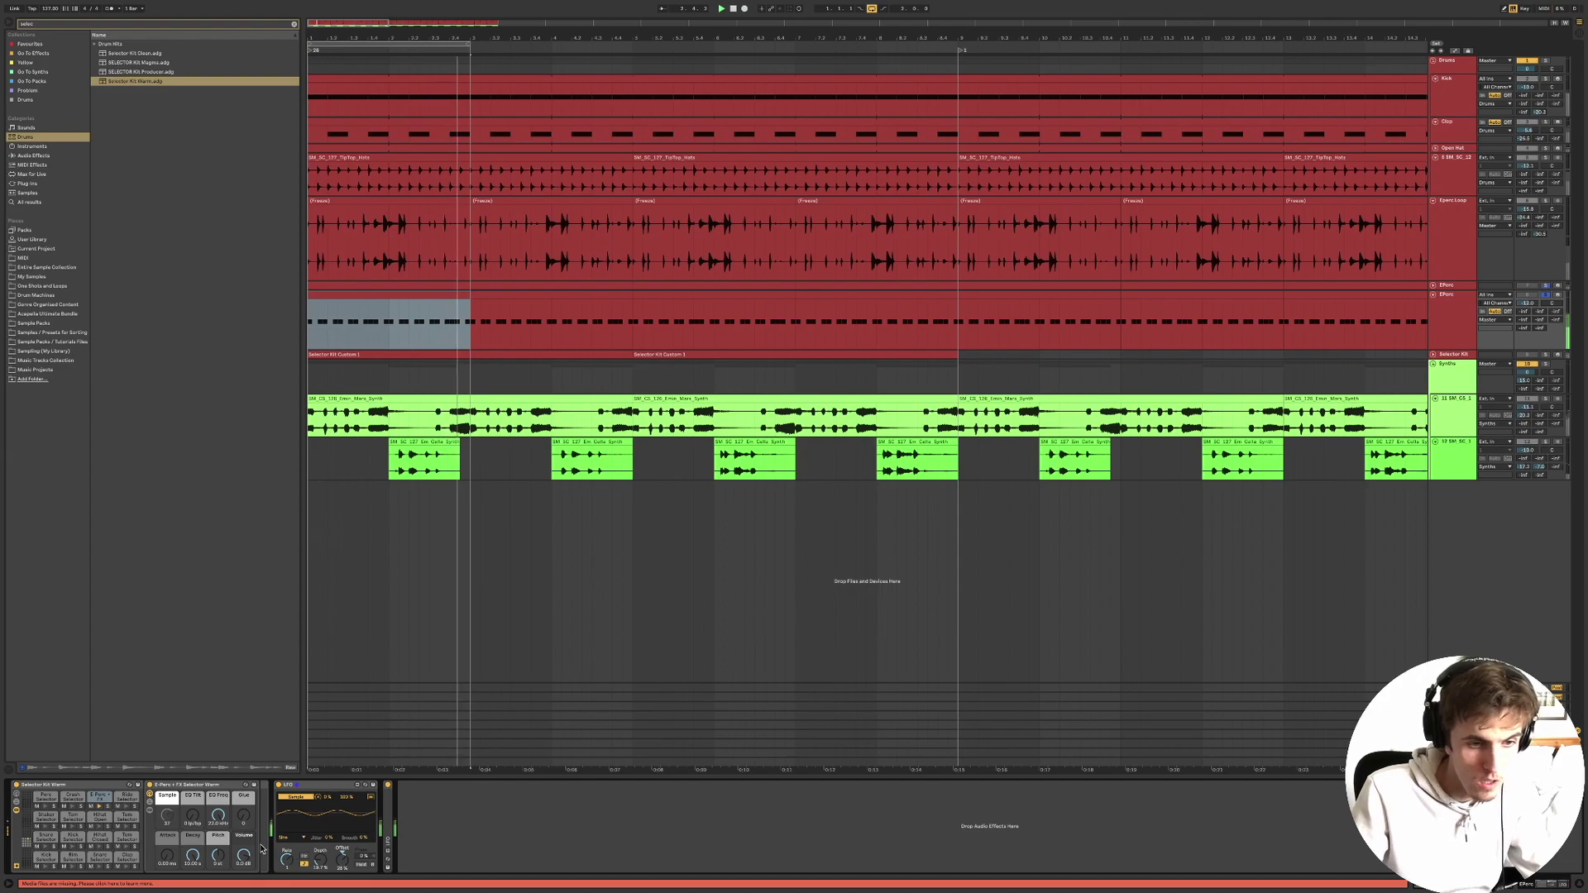
{"action": "double_click", "coordinate": [347, 862]}
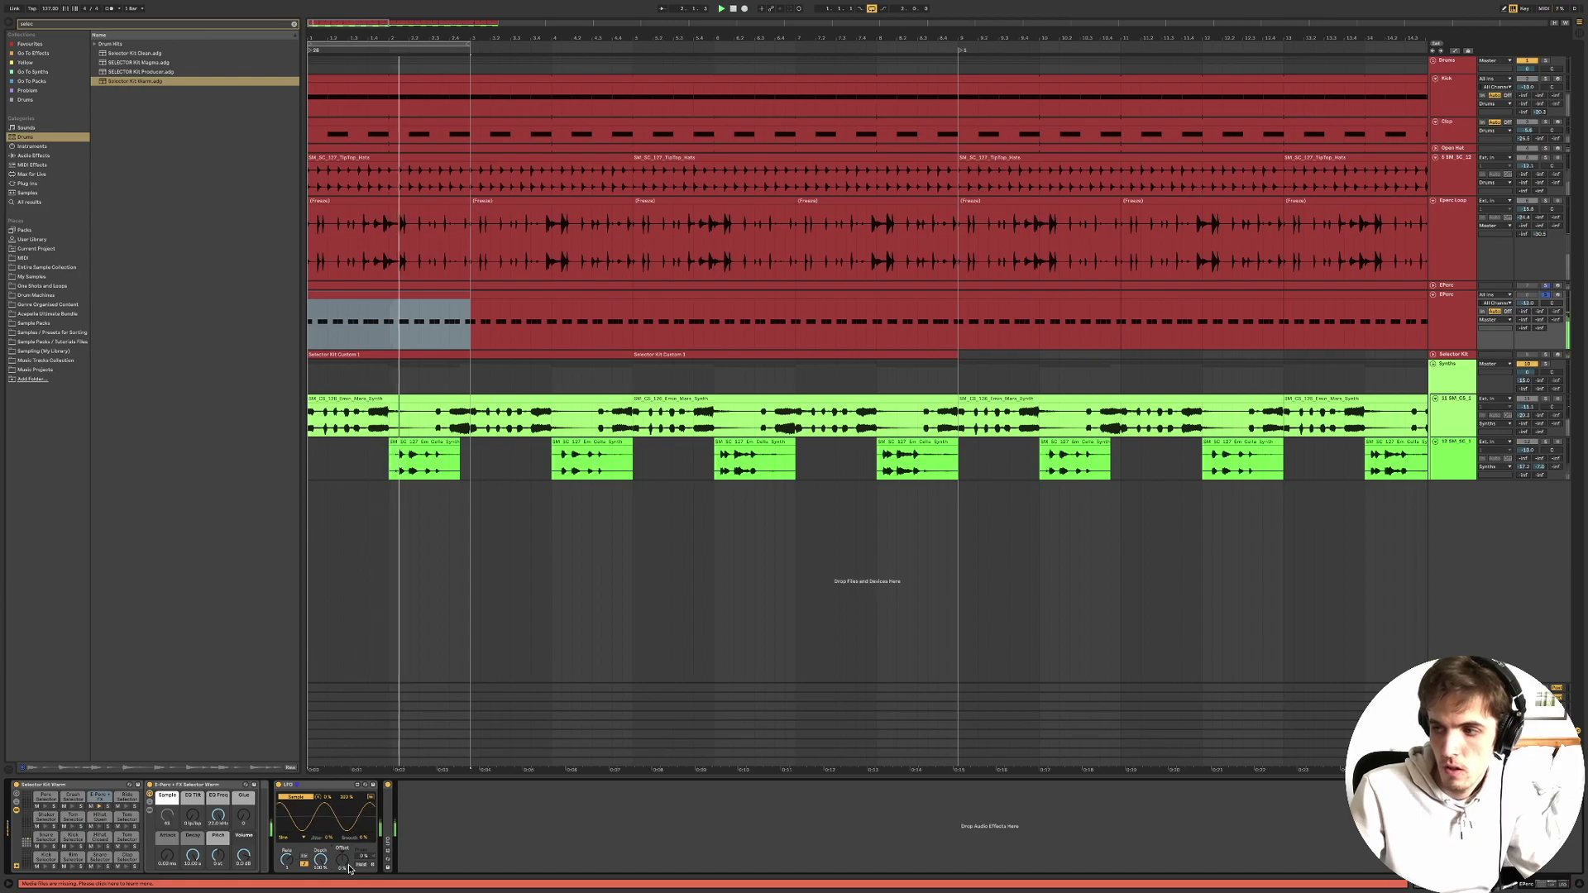
{"action": "left_click", "coordinate": [332, 786]}
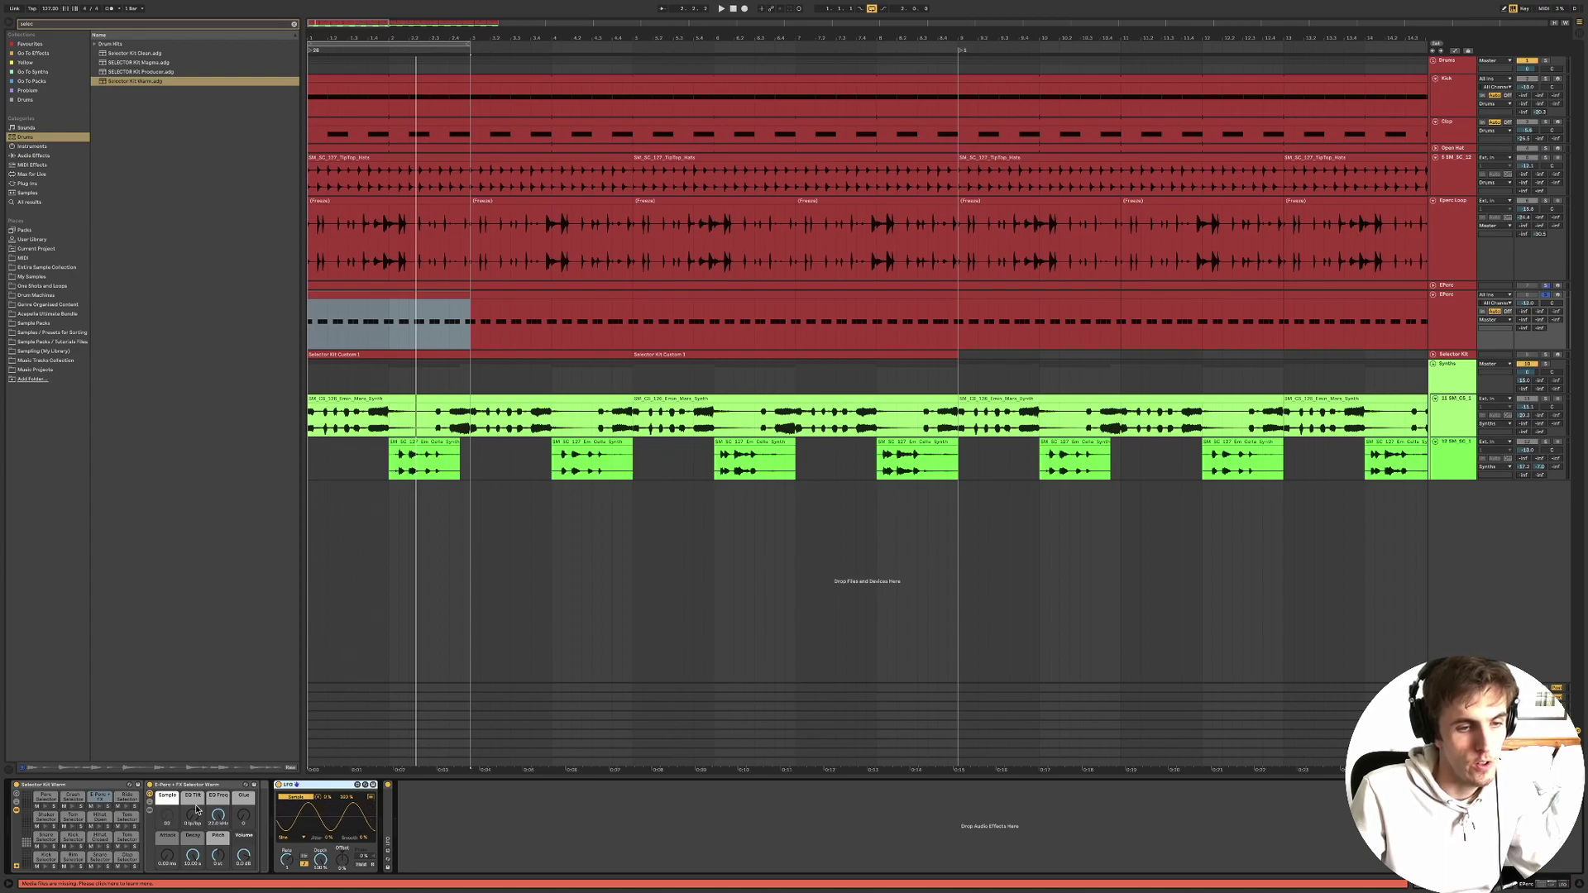
Check the second LFO's settings, collapse it again and change the first LFO's waveform to a sawtooth shape.
{"action": "double_click", "coordinate": [392, 821]}
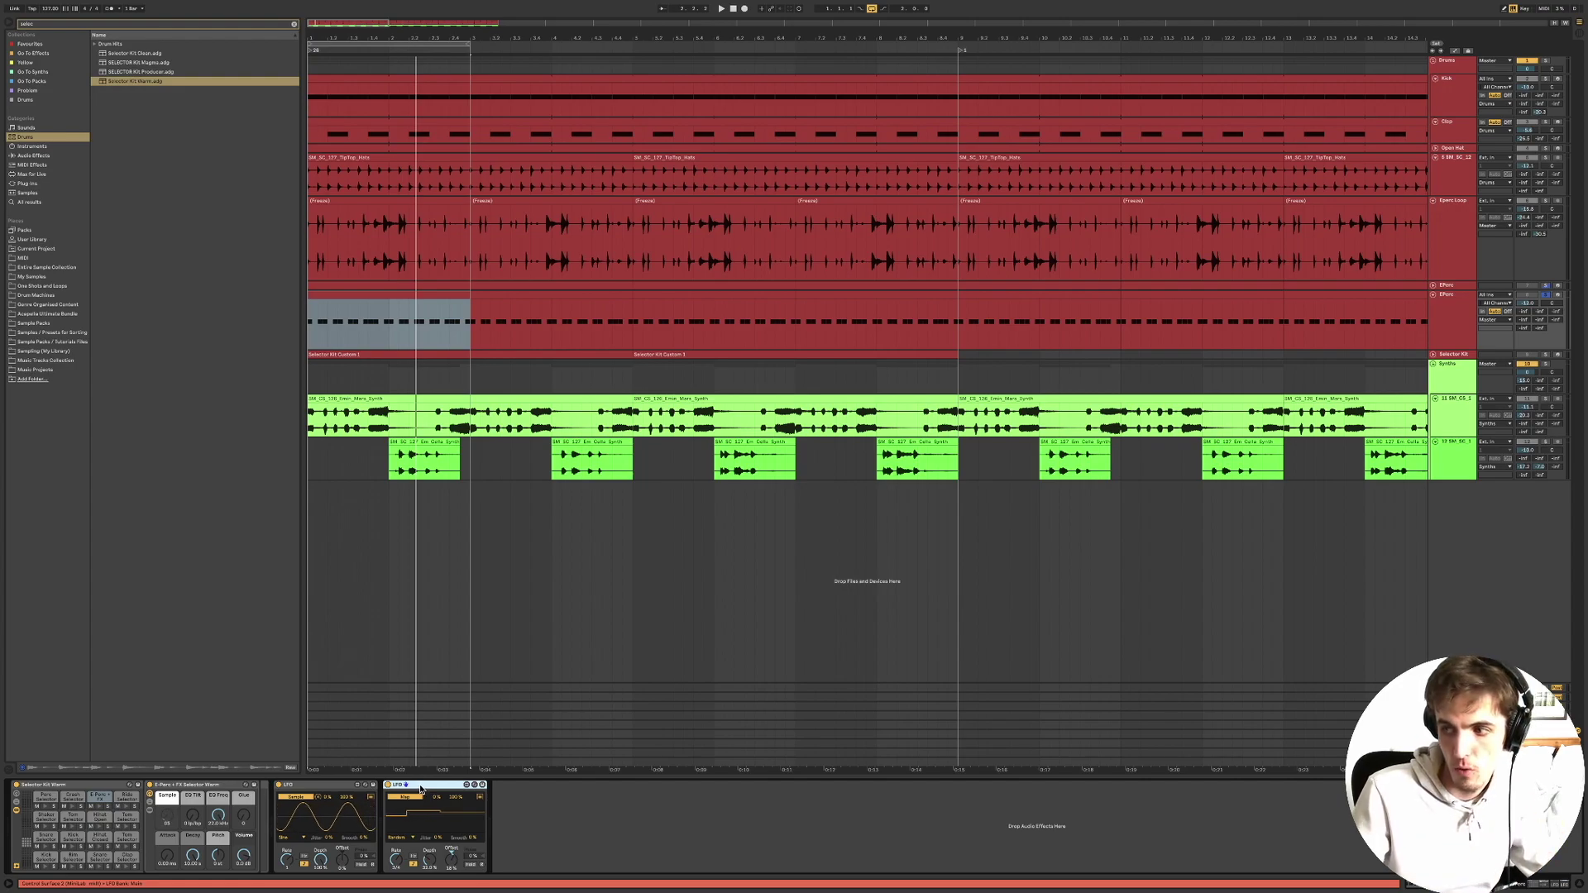
{"action": "double_click", "coordinate": [420, 788]}
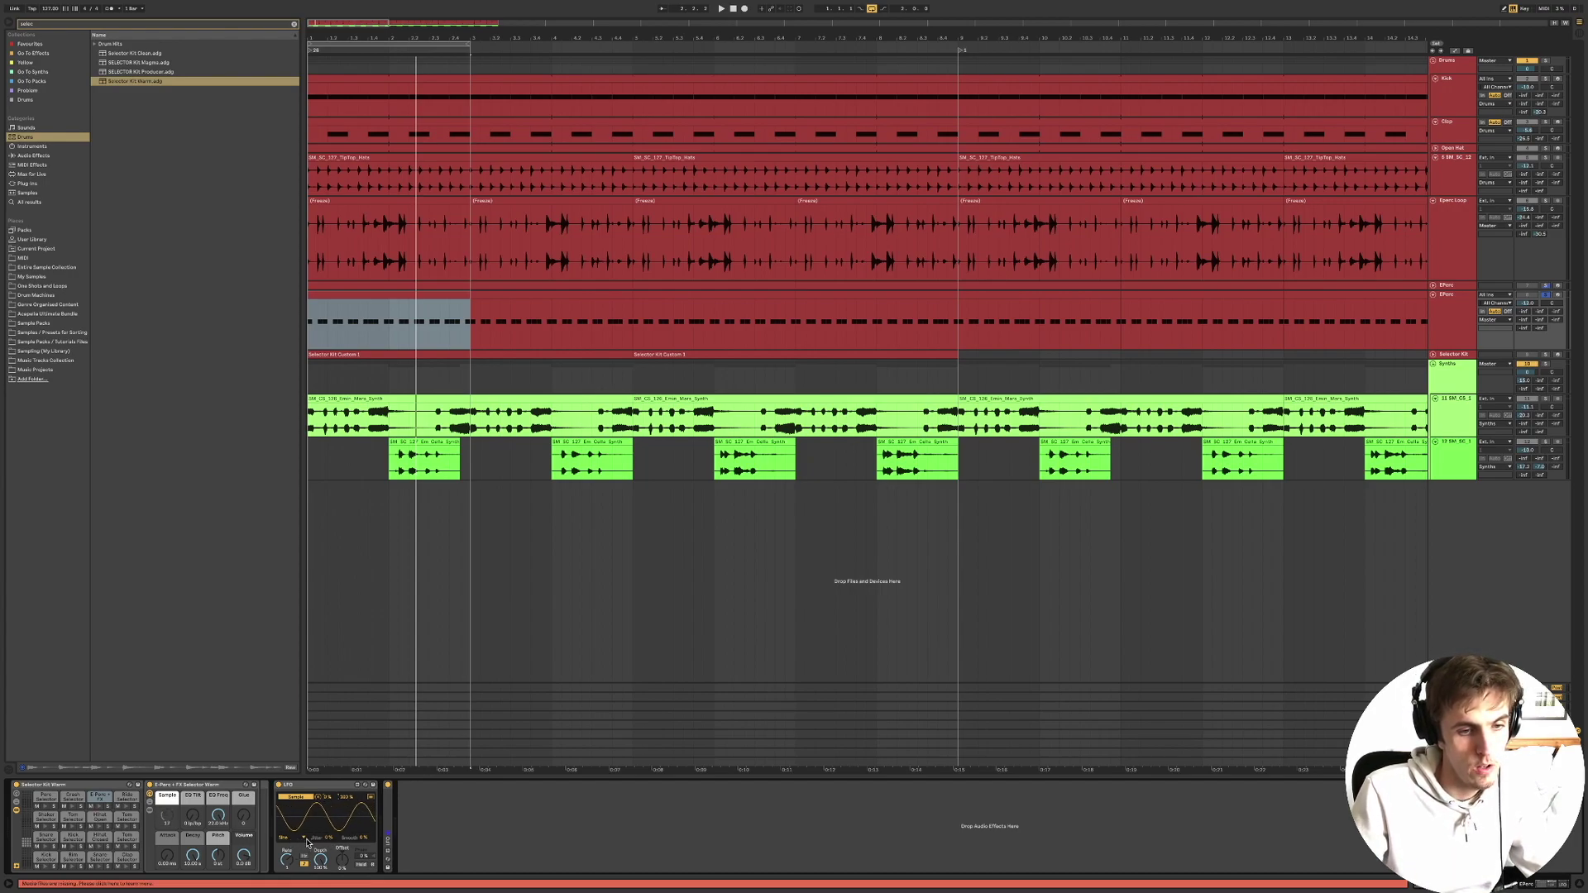
{"action": "left_click", "coordinate": [297, 839]}
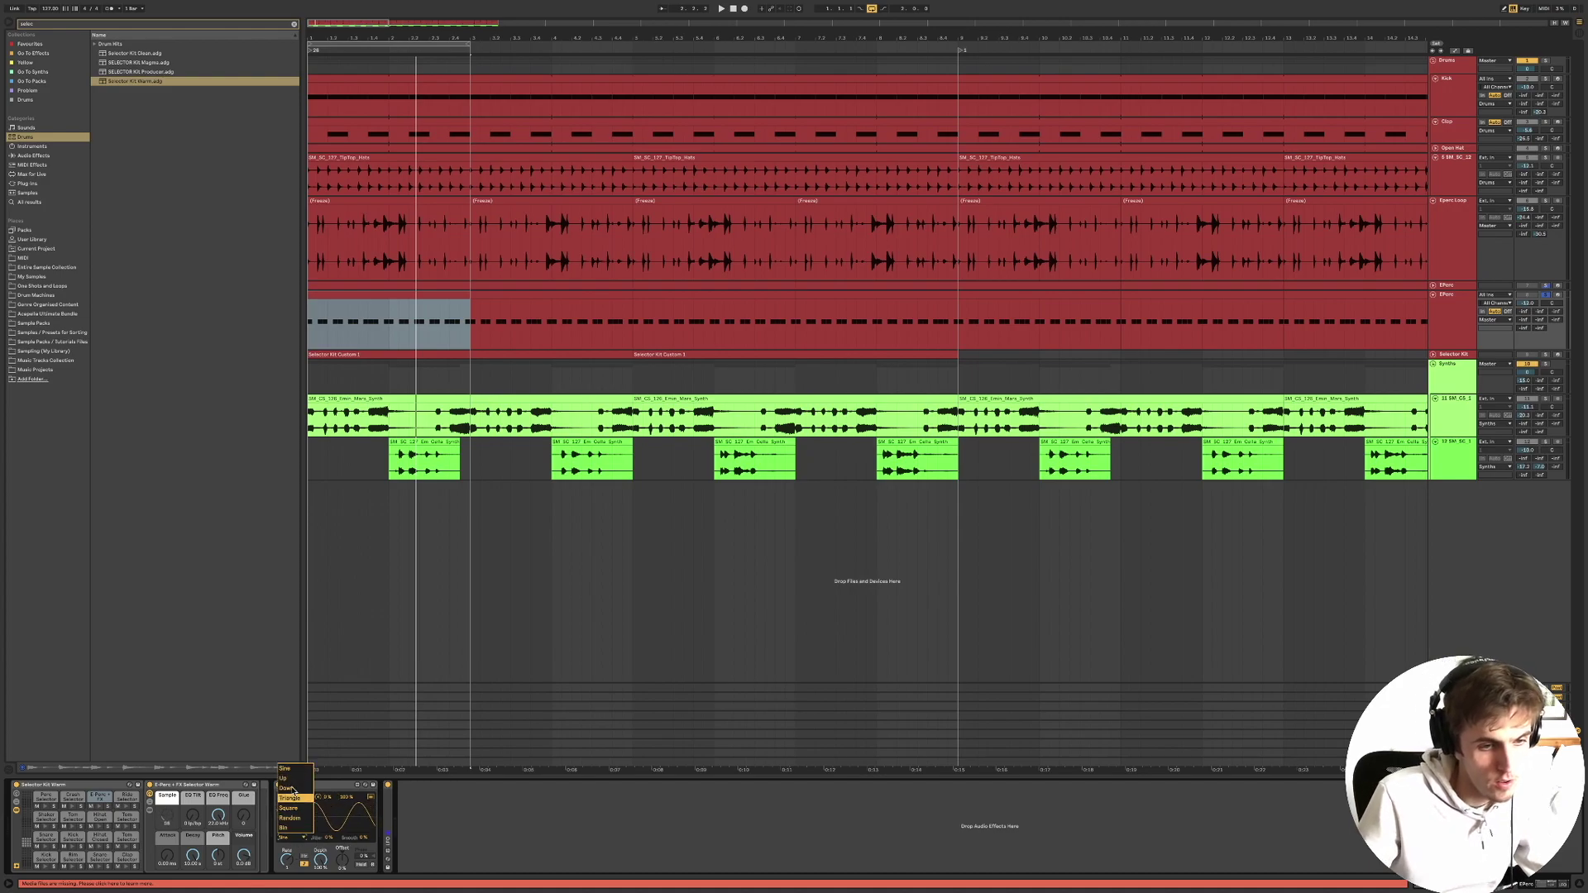
{"action": "left_click", "coordinate": [303, 808]}
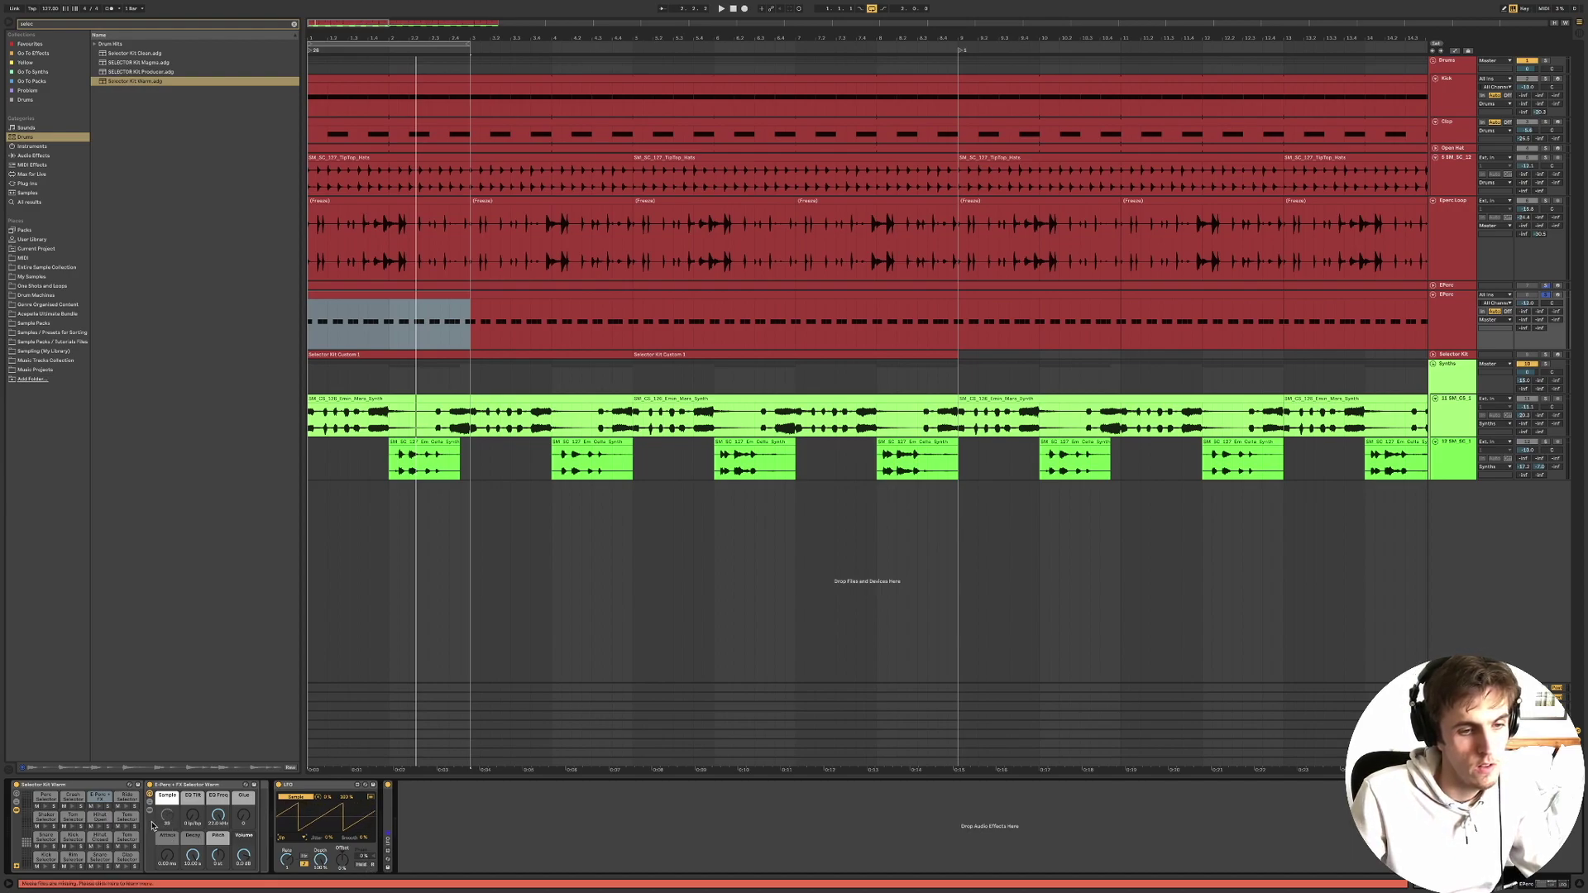
Try other waveforms on the first LFO, choose Random and audition the percussion loop.
{"action": "left_click", "coordinate": [286, 838]}
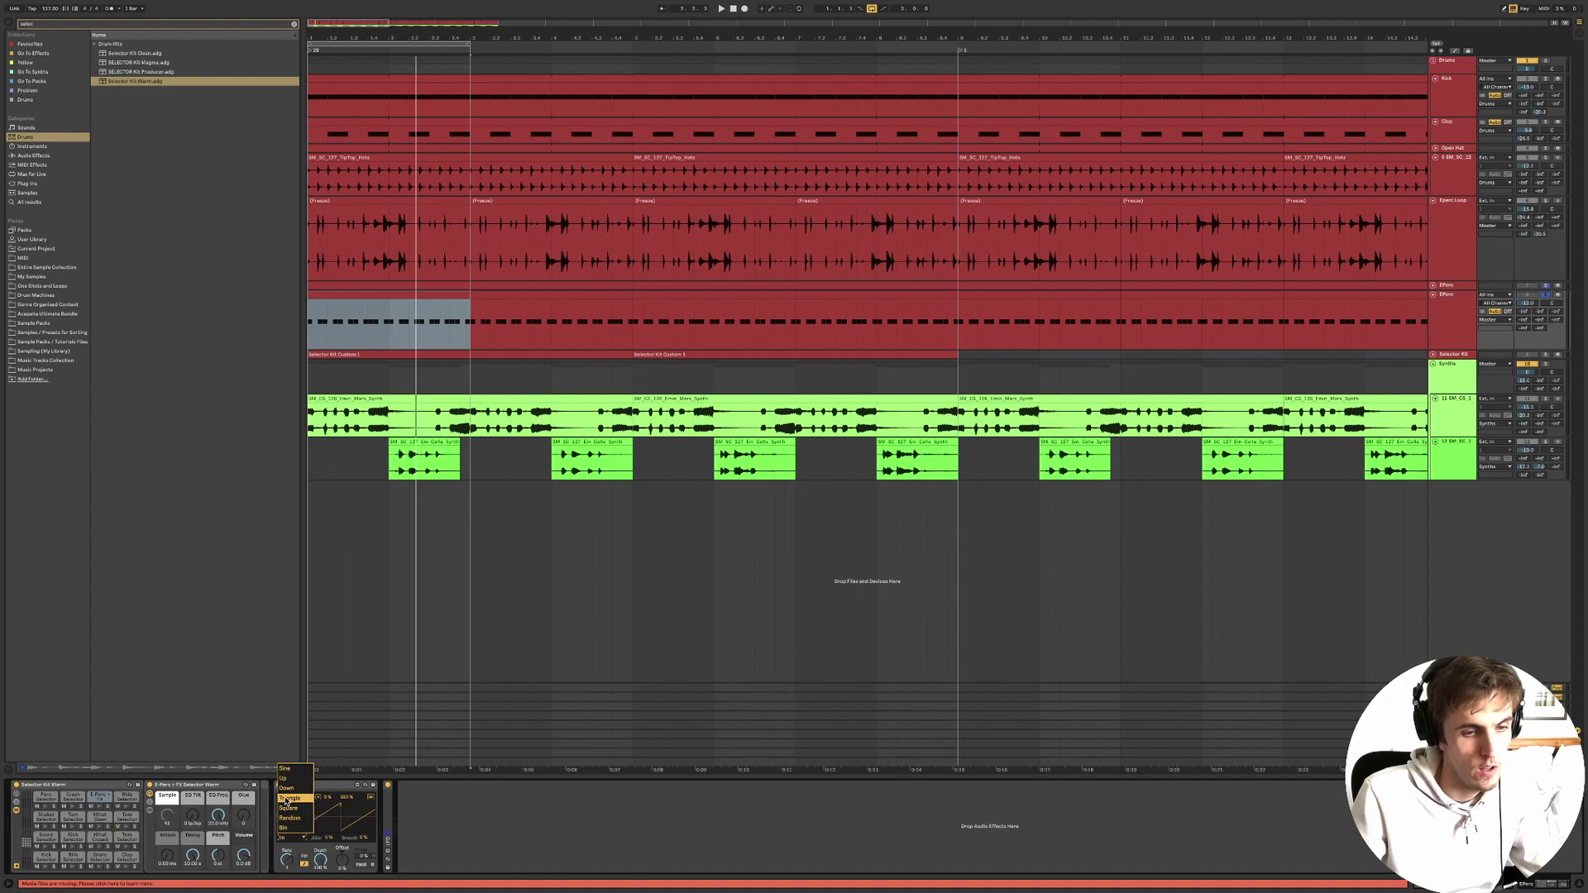
{"action": "left_click", "coordinate": [289, 807]}
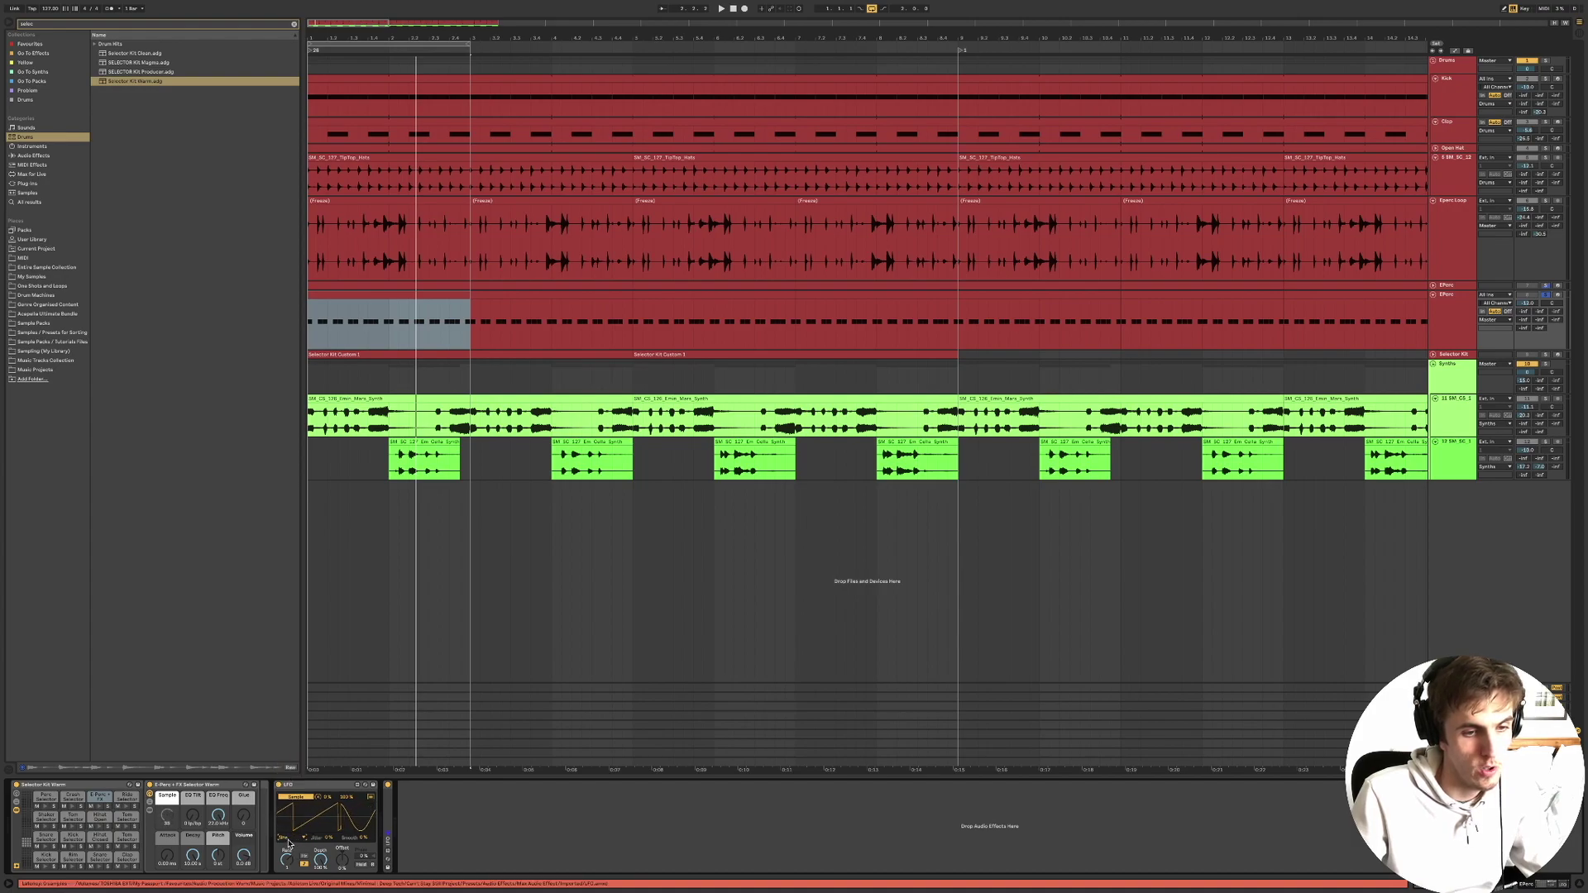
{"action": "left_click", "coordinate": [288, 841]}
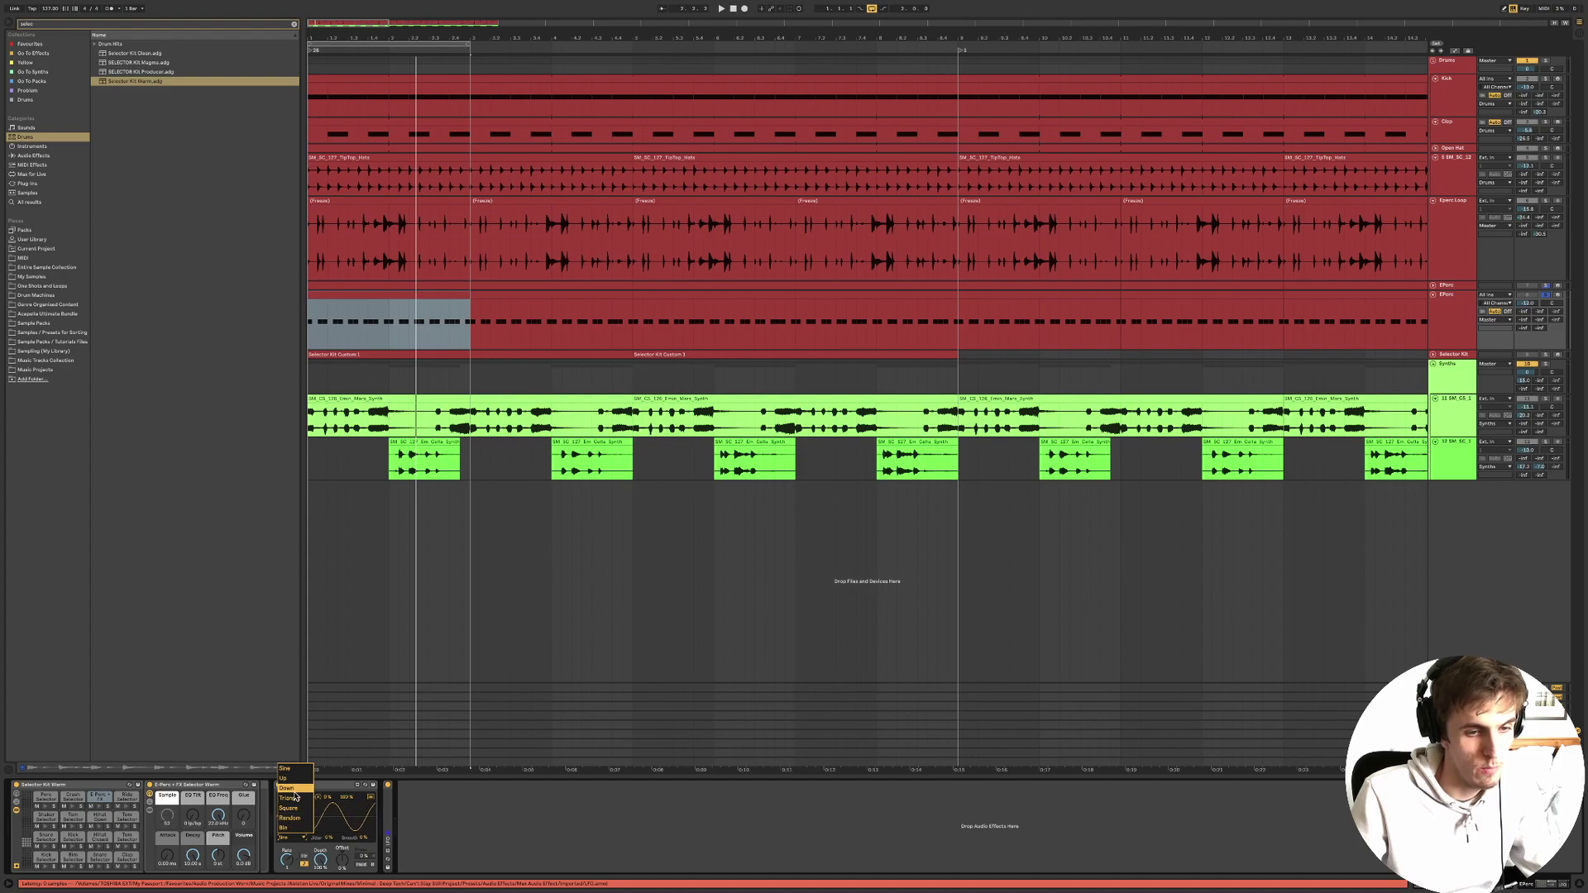
{"action": "left_click", "coordinate": [294, 818]}
{"action": "key", "text": "space"}
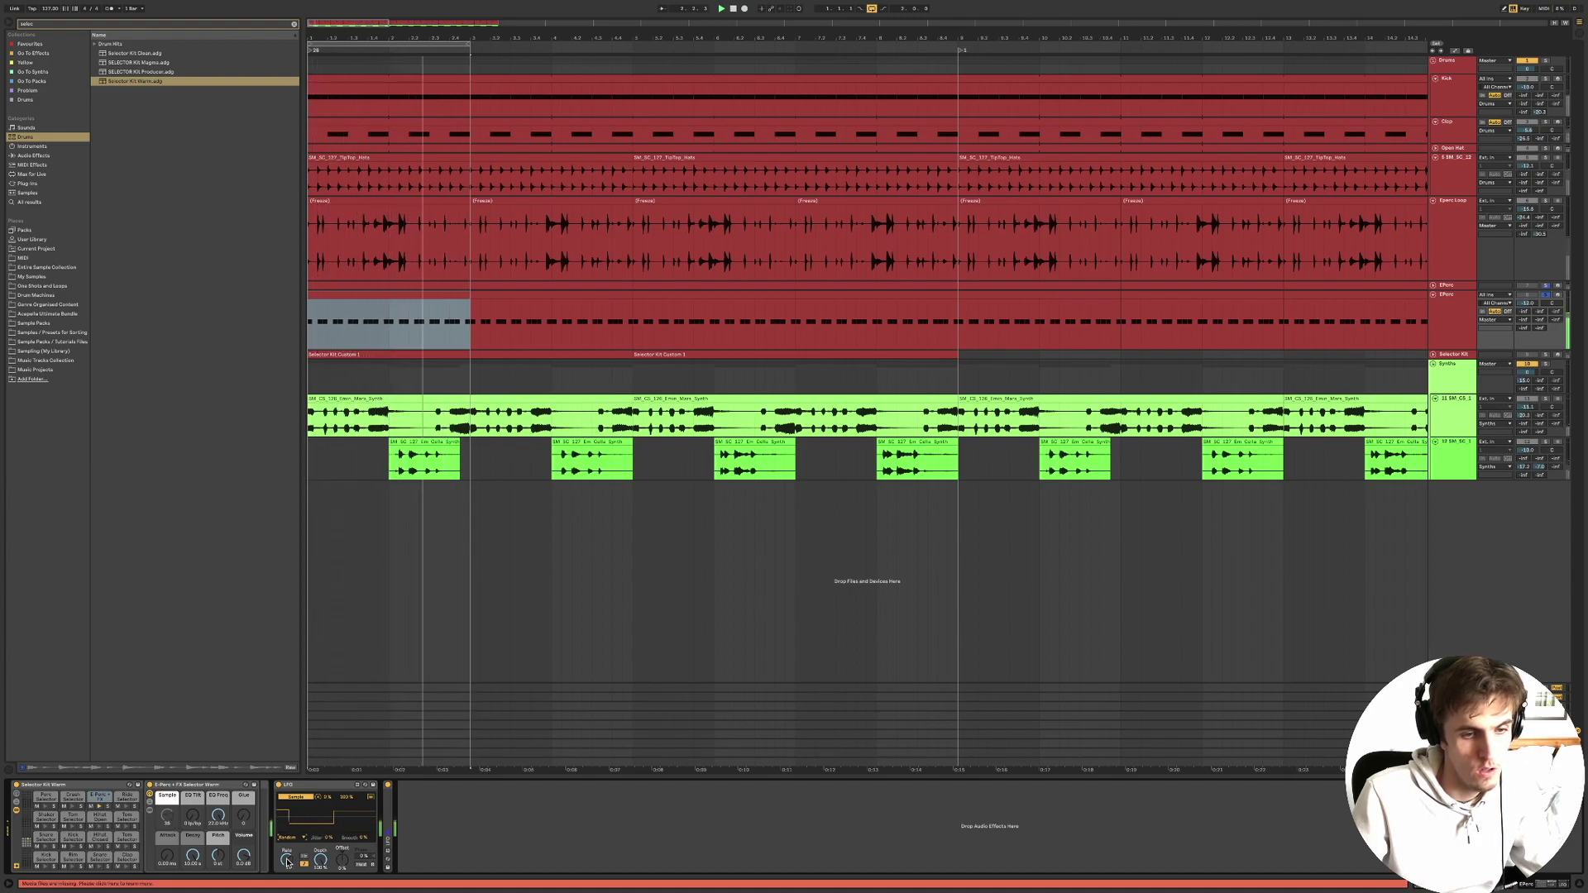
{"action": "key", "text": "space"}
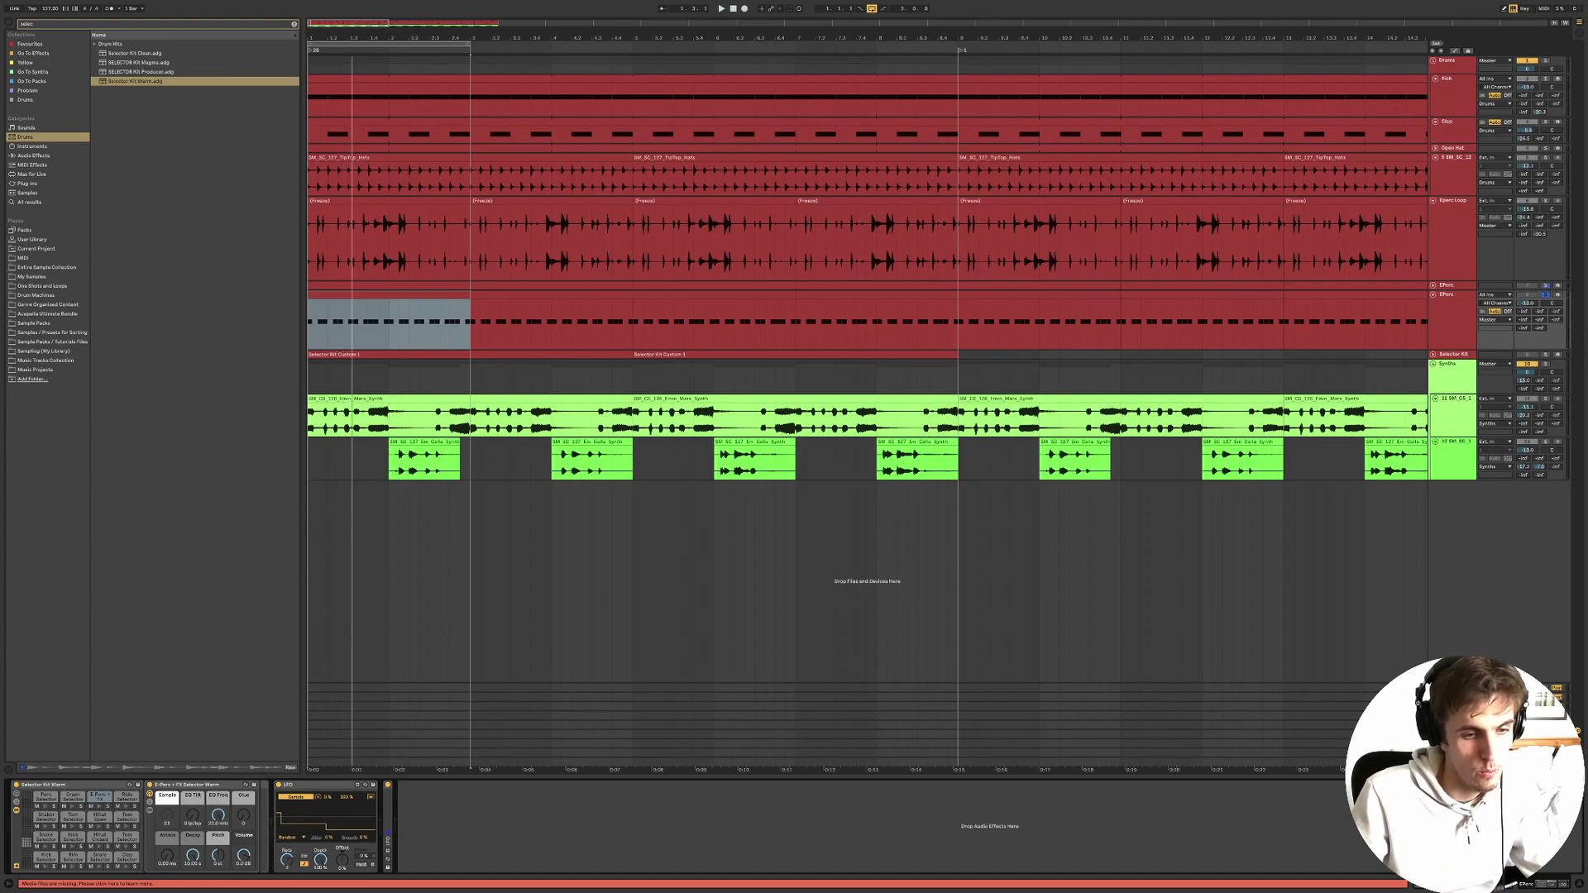
Play the loop again while adjusting the rate of the Random LFO.
{"action": "key", "text": "space"}
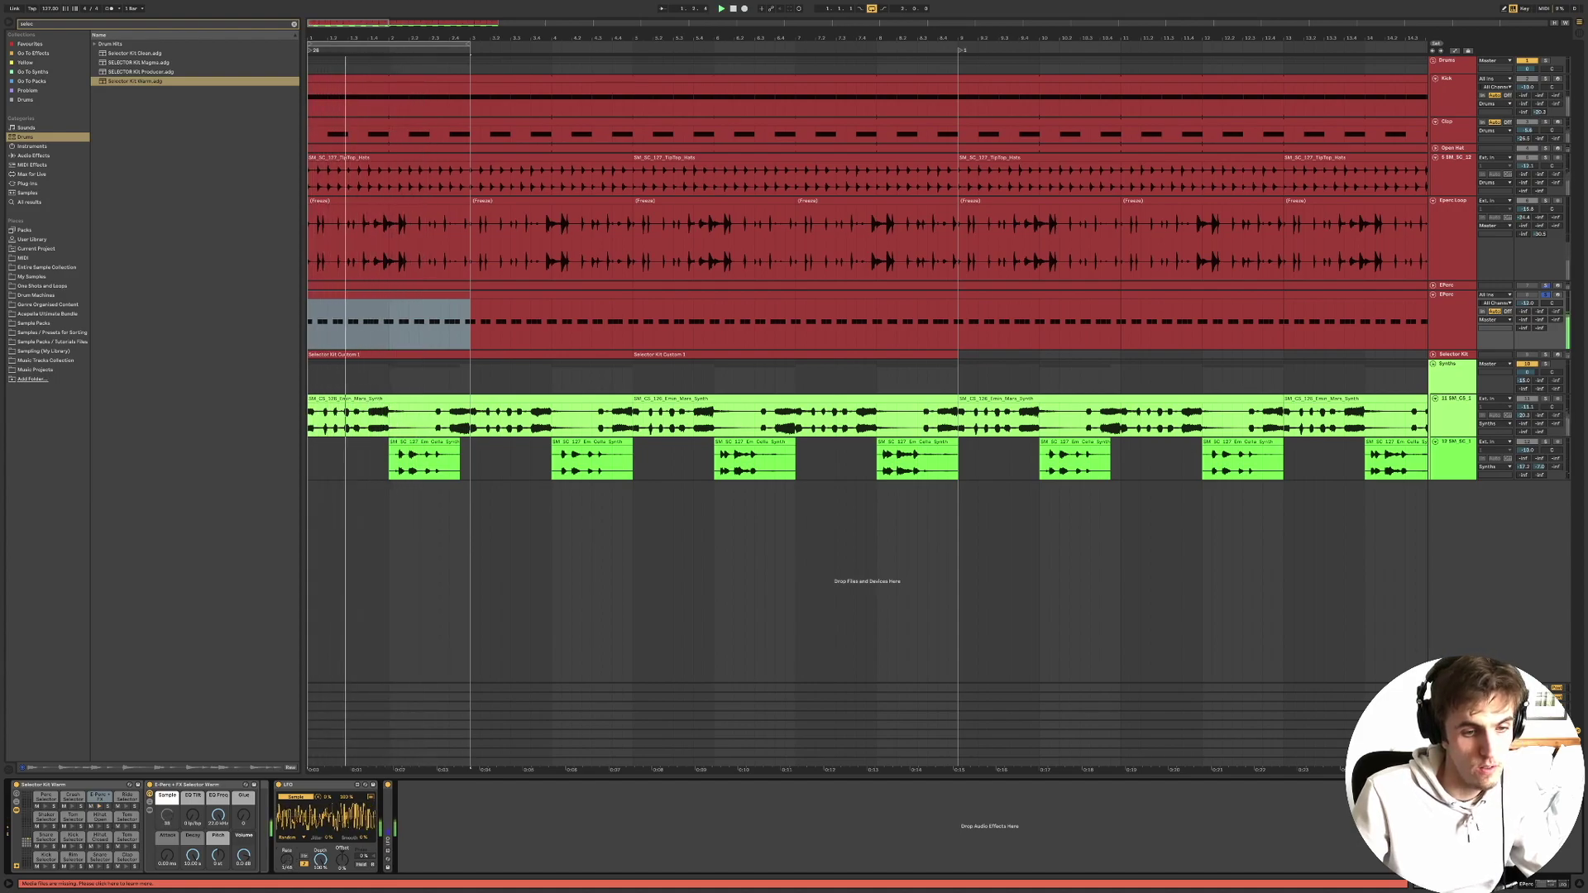
{"action": "left_click_drag", "start_coordinate": [289, 866], "coordinate": [289, 859]}
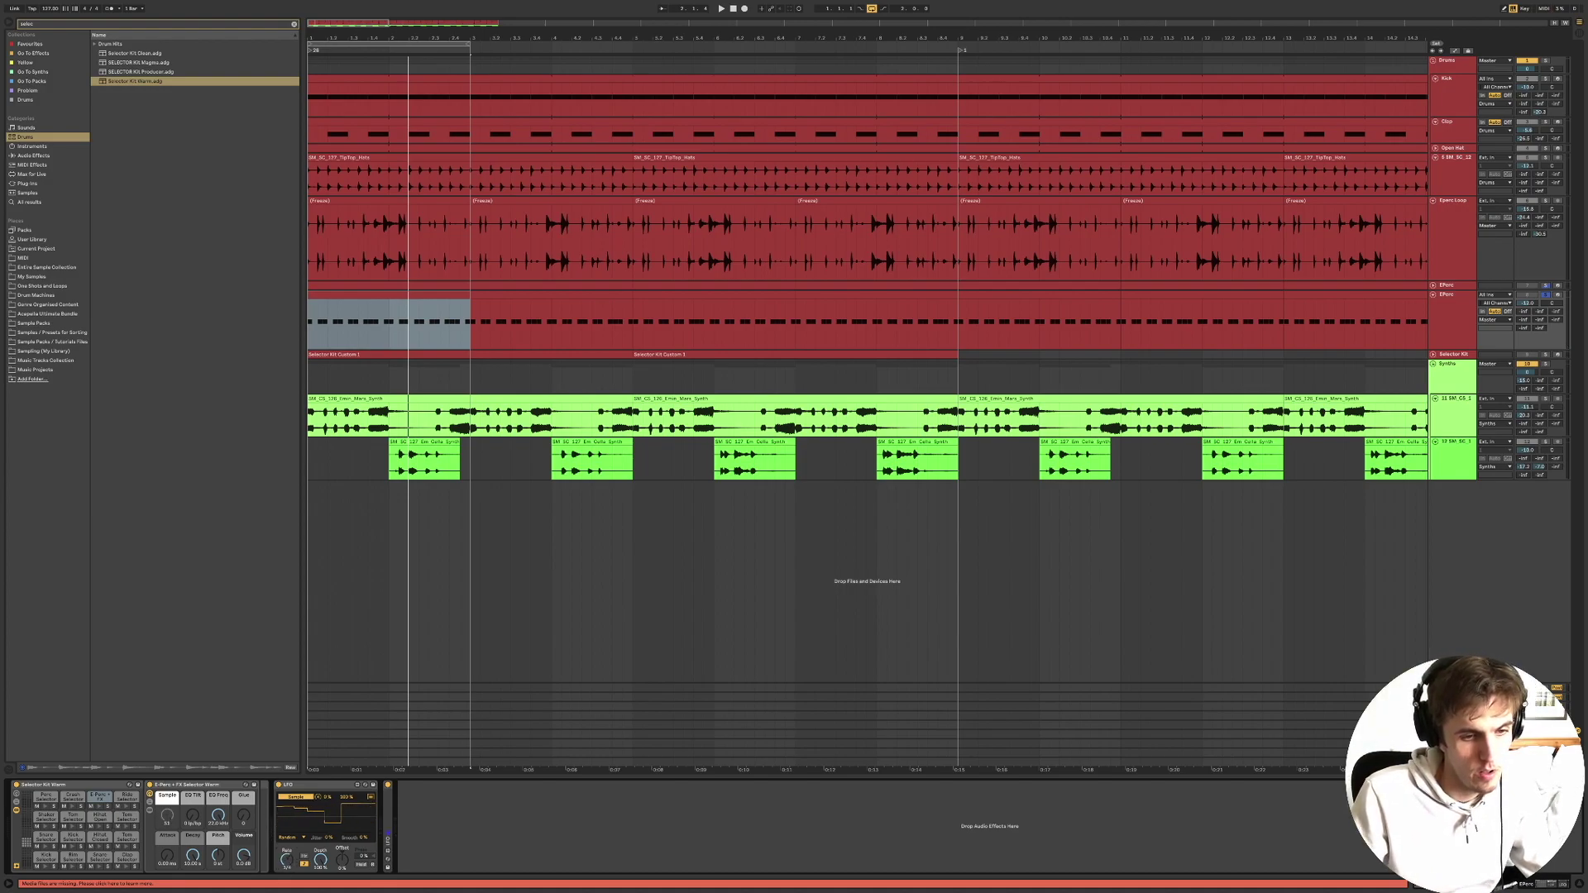
{"action": "key", "text": "space"}
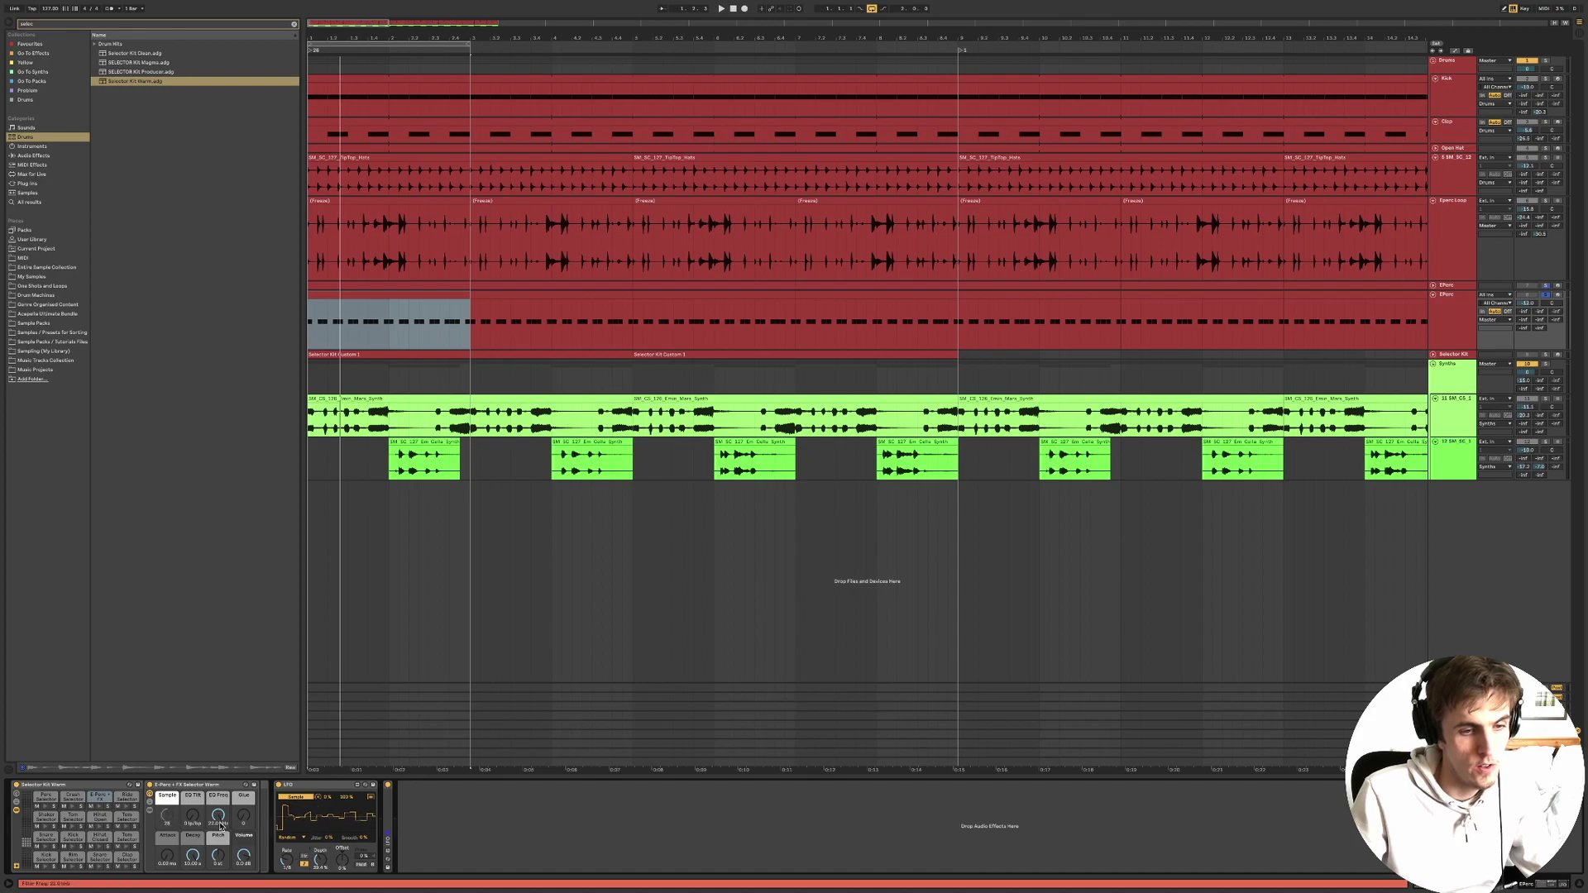
Switch the LFO's waveform to Sine, lower its rate, try a smaller depth and reset the depth to its default.
{"action": "left_click", "coordinate": [291, 838]}
{"action": "left_click", "coordinate": [285, 768]}
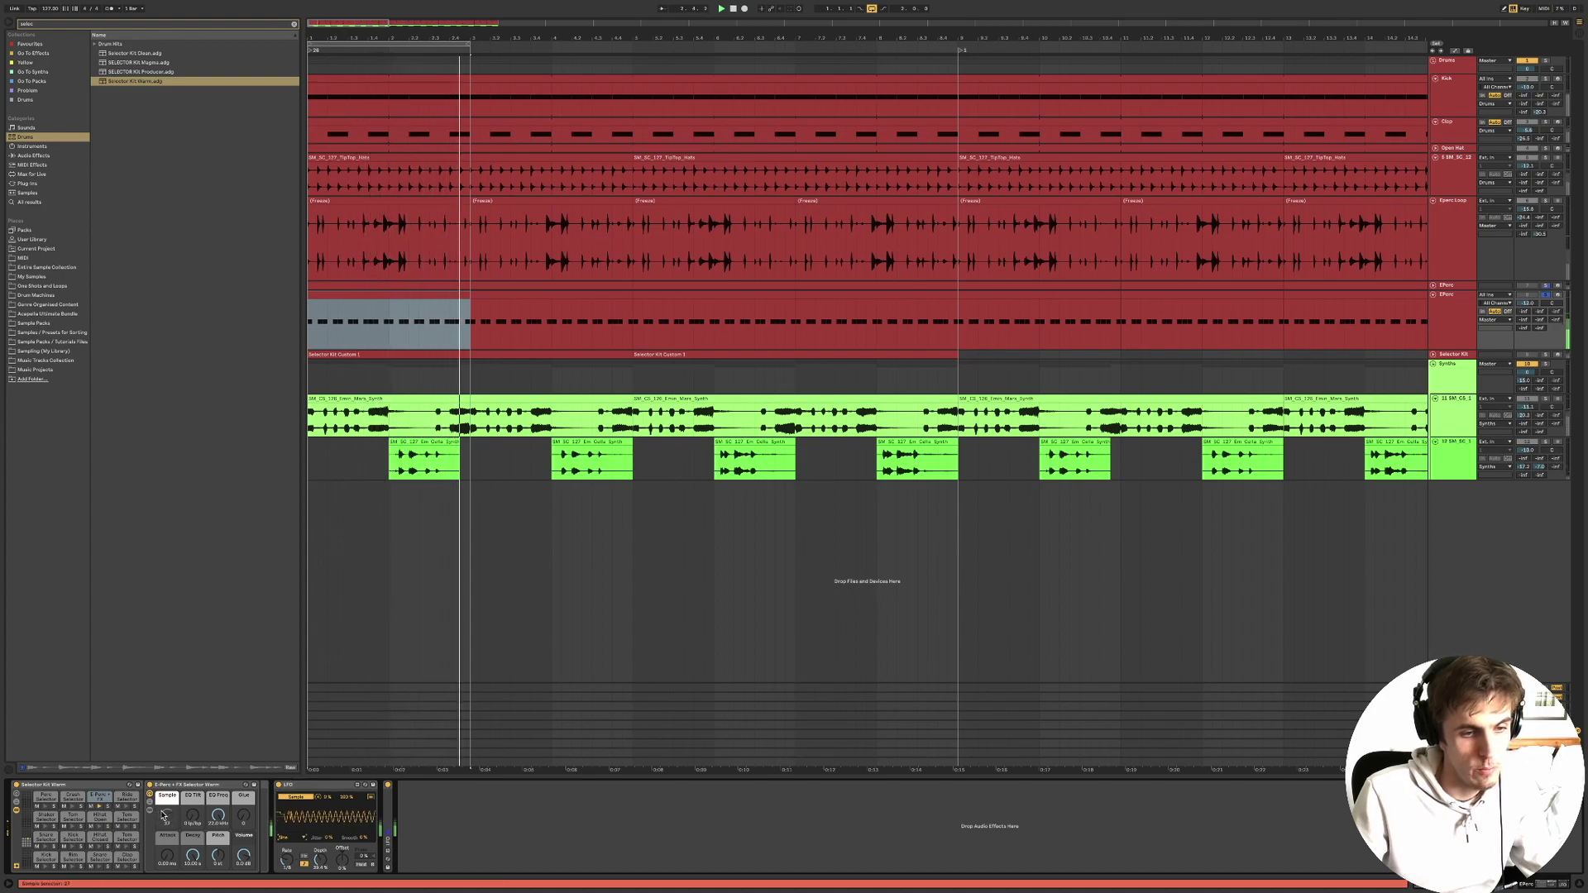
{"action": "left_click_drag", "start_coordinate": [290, 869], "coordinate": [289, 886]}
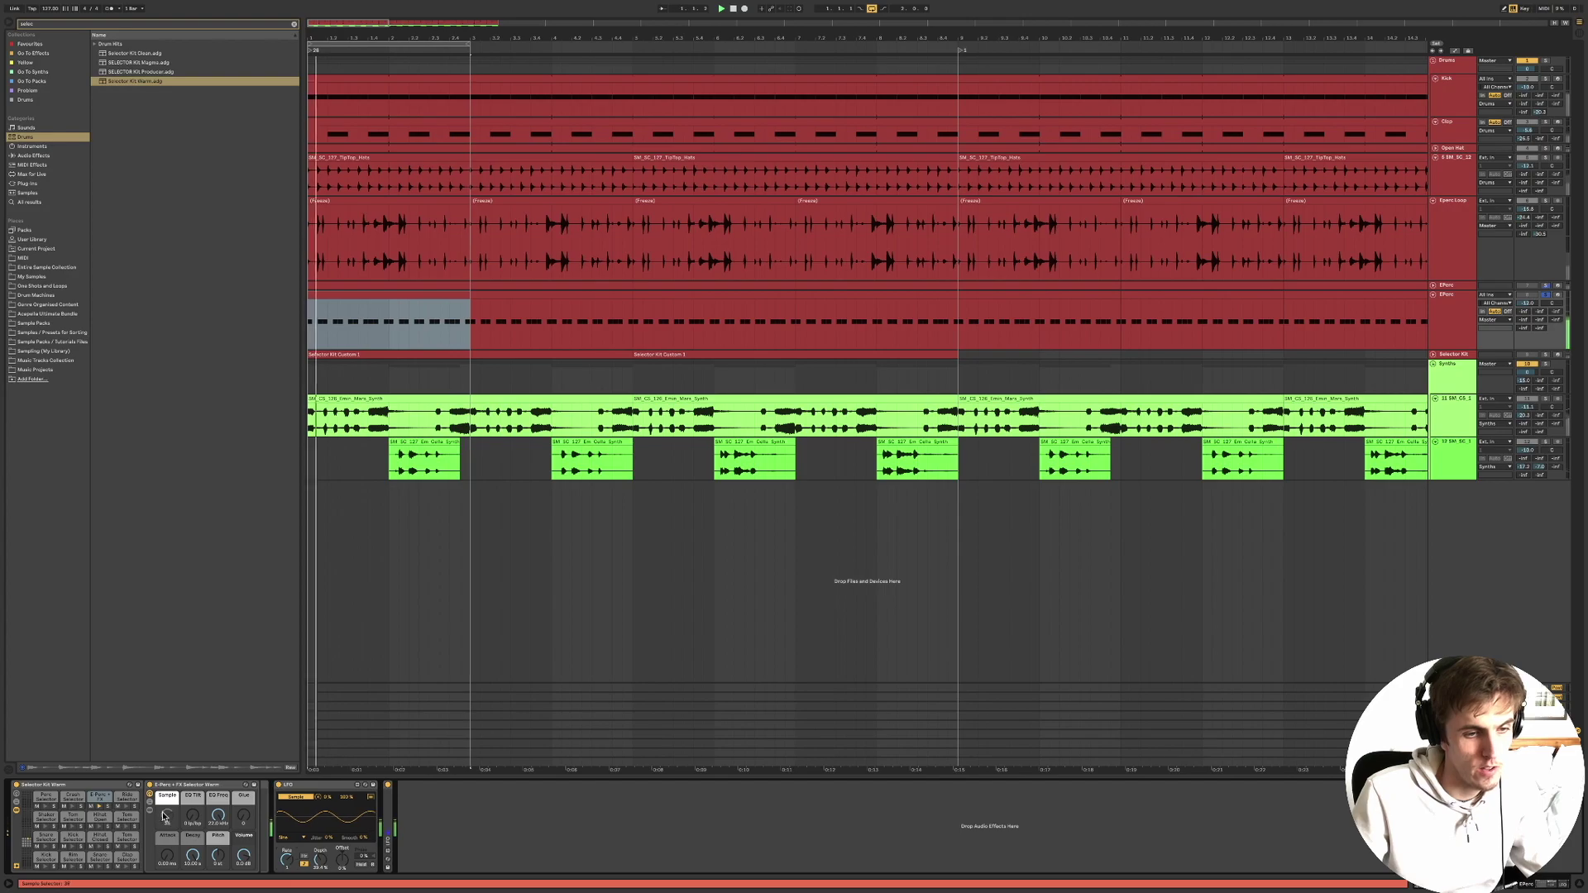
{"action": "left_click_drag", "start_coordinate": [320, 860], "coordinate": [320, 888]}
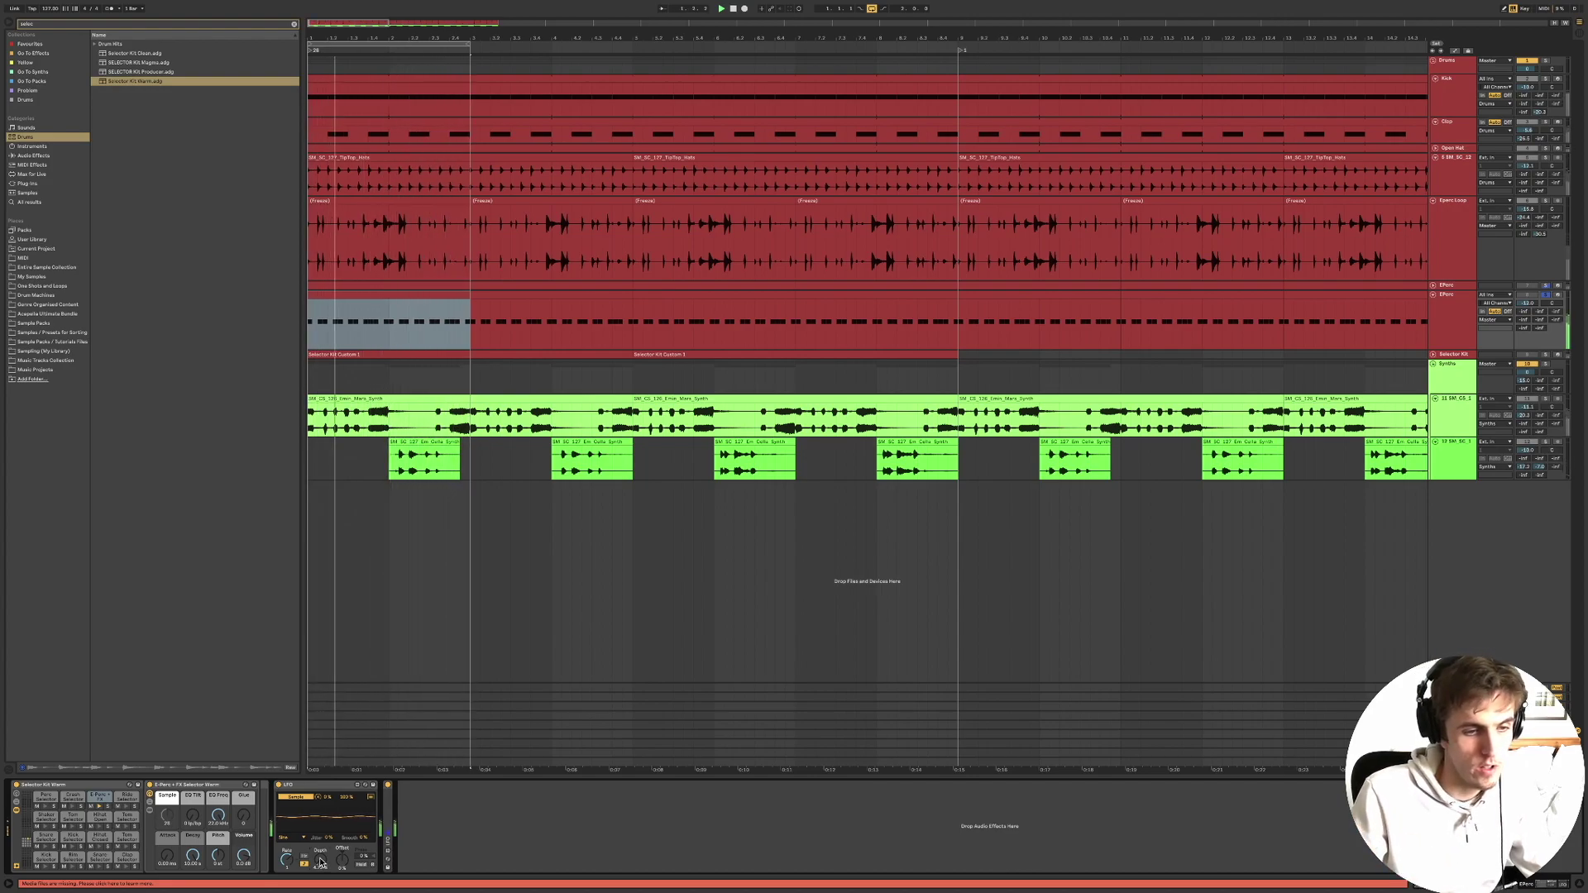
{"action": "double_click", "coordinate": [321, 862]}
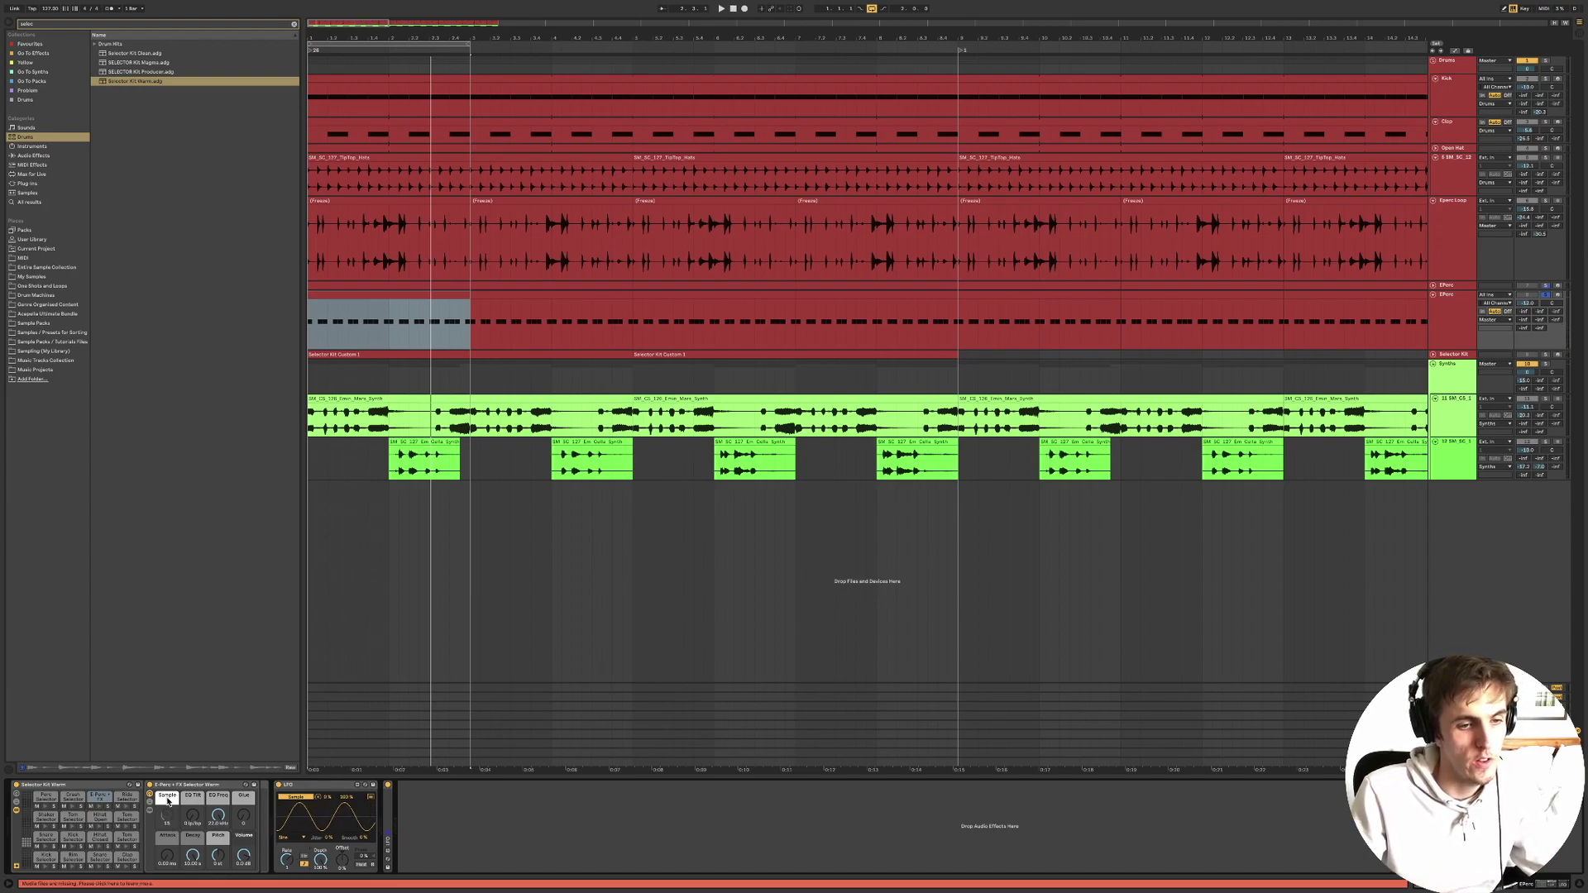
Look at another pad's macro controls, return to the E Perc + FX pad, play the pattern and review the LFO's waveform options.
{"action": "left_click", "coordinate": [46, 860]}
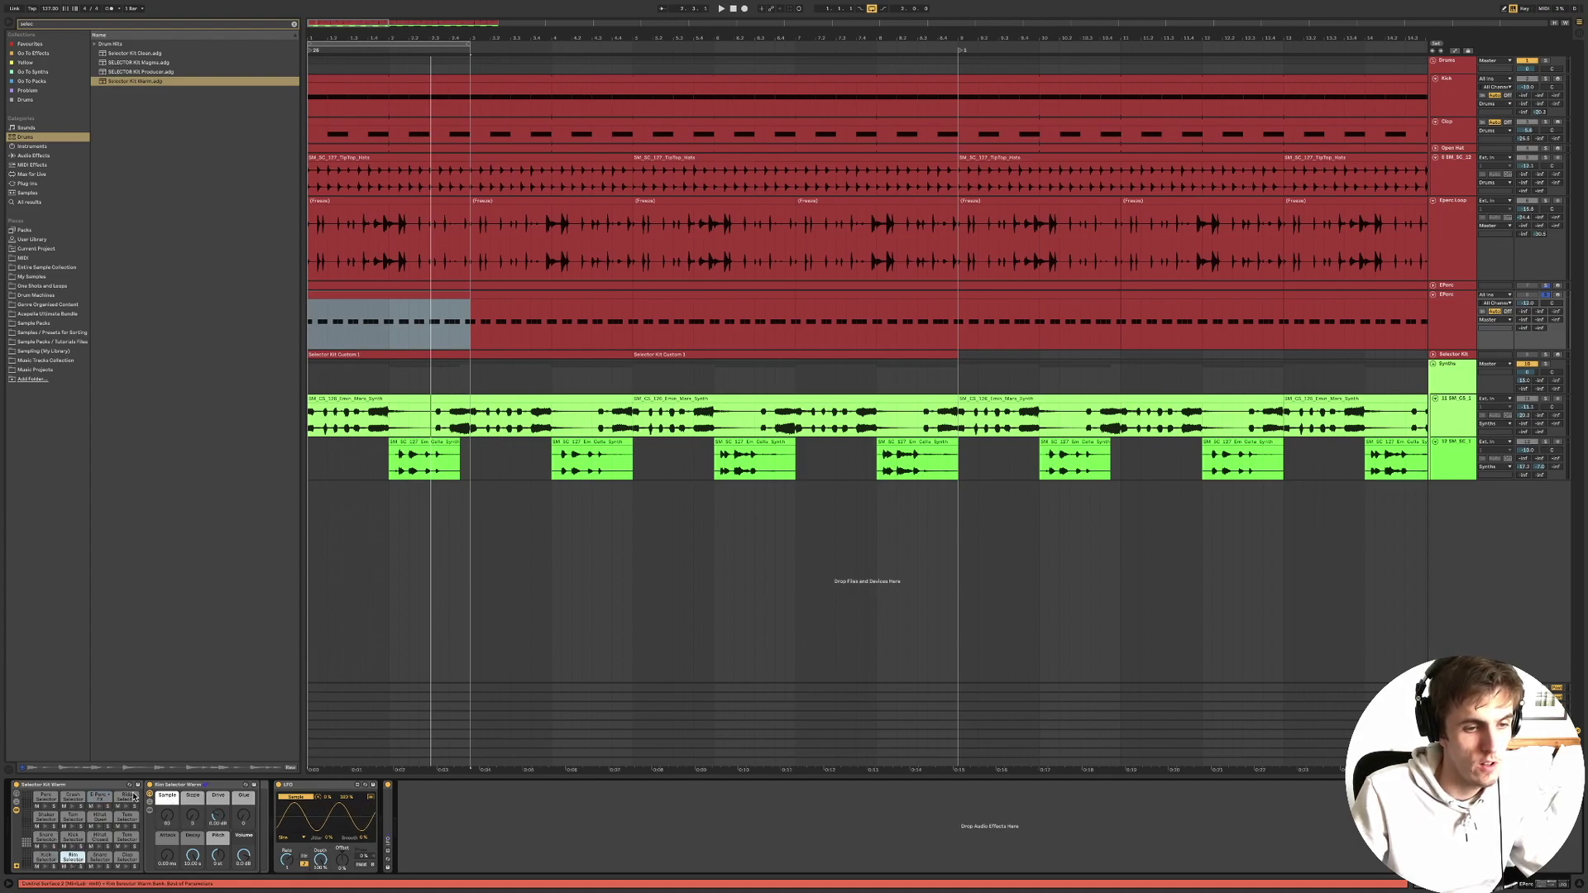
{"action": "left_click", "coordinate": [99, 796]}
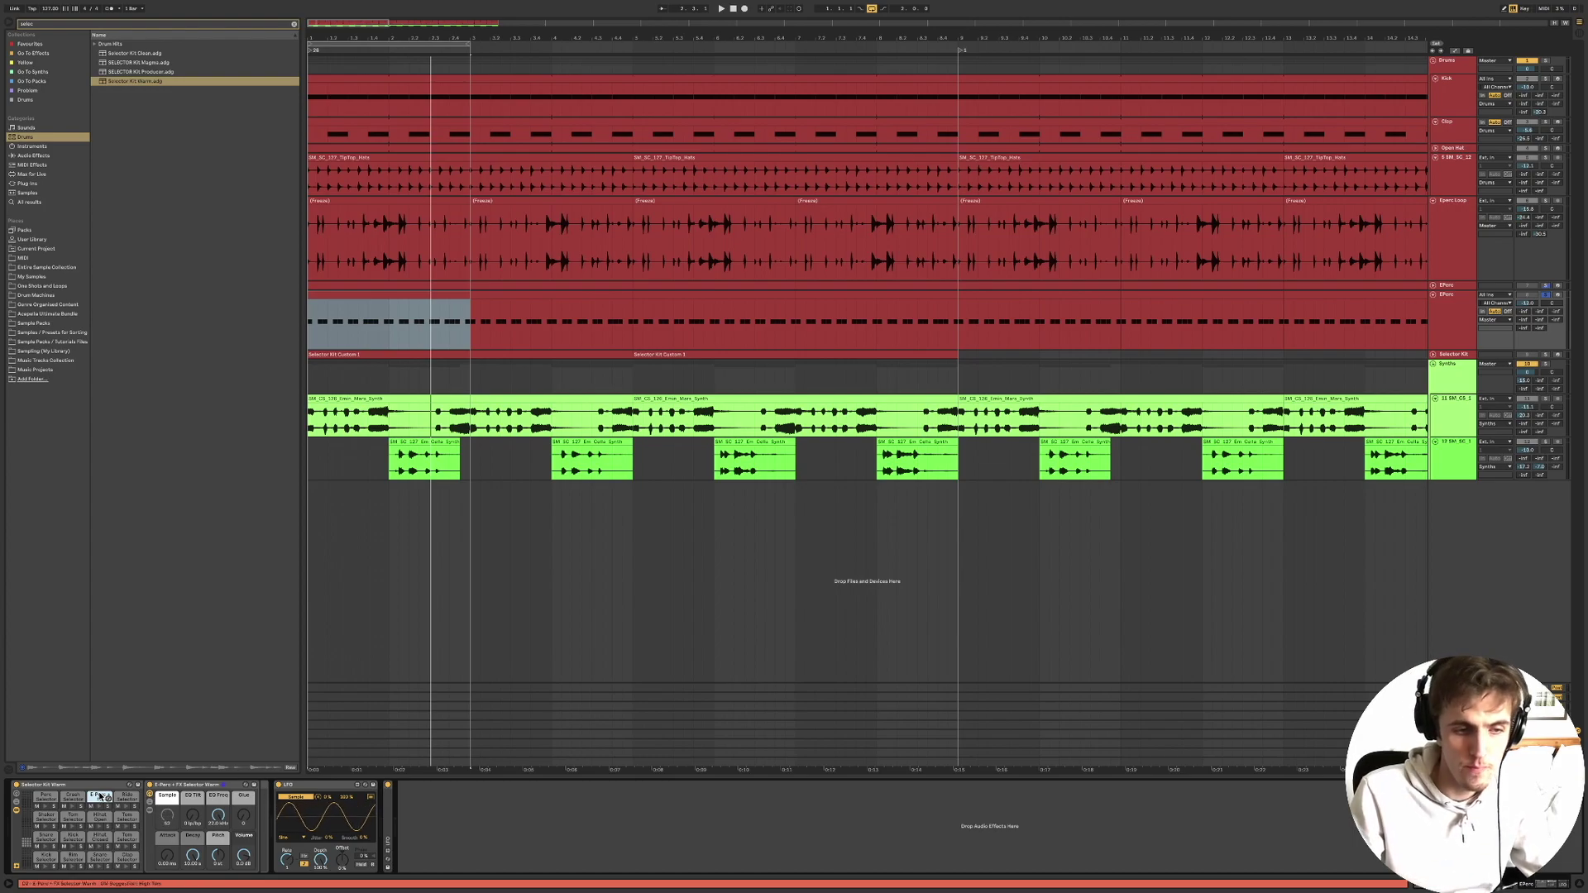
{"action": "key", "text": "space"}
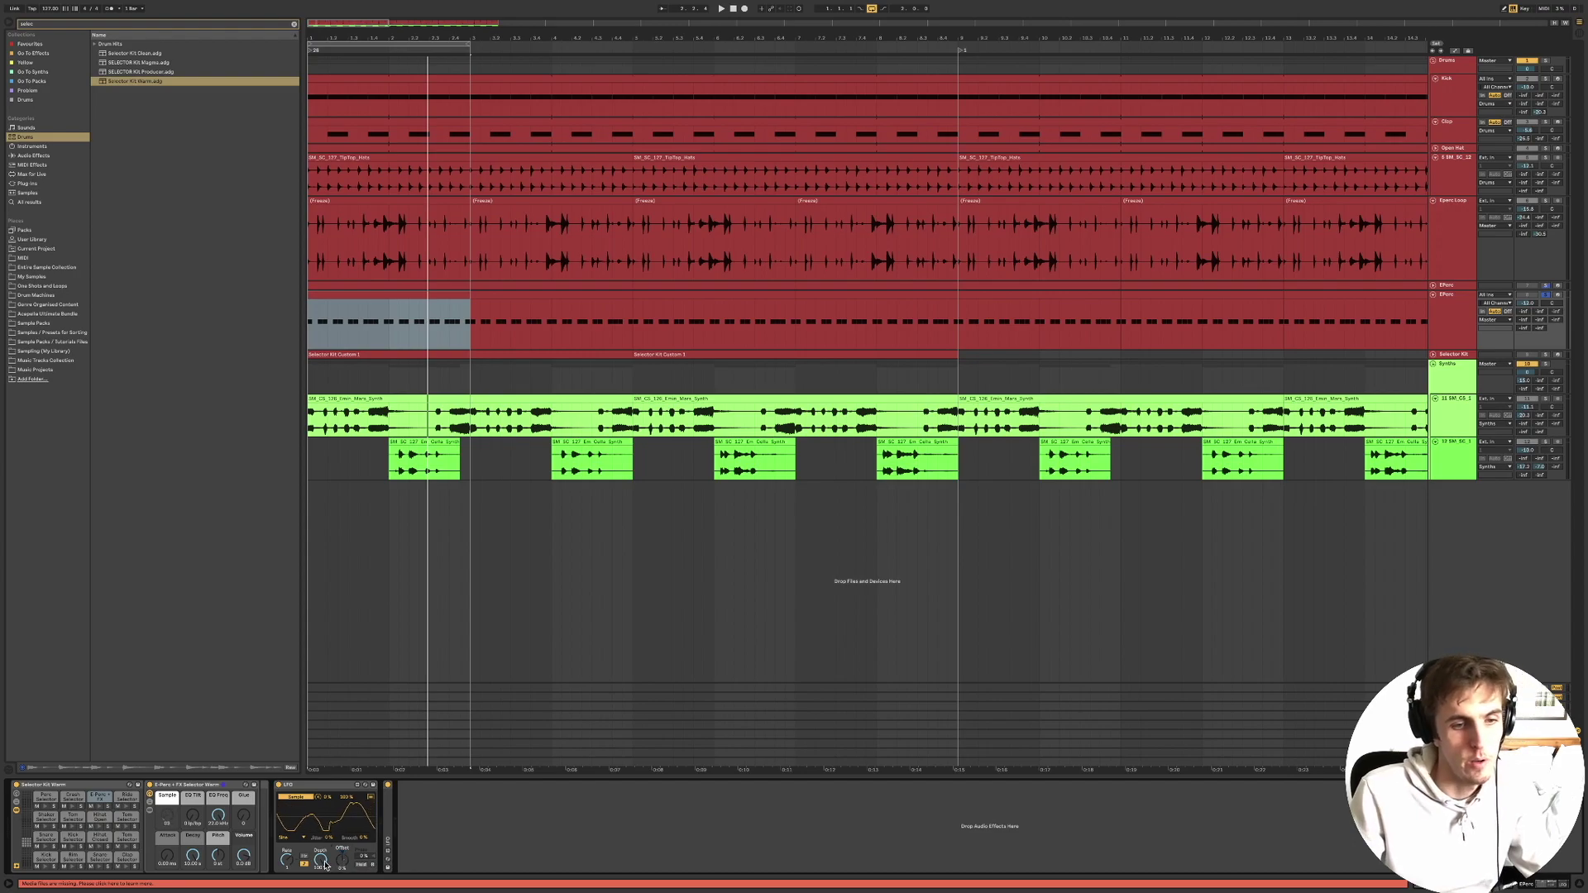
{"action": "left_click", "coordinate": [289, 838]}
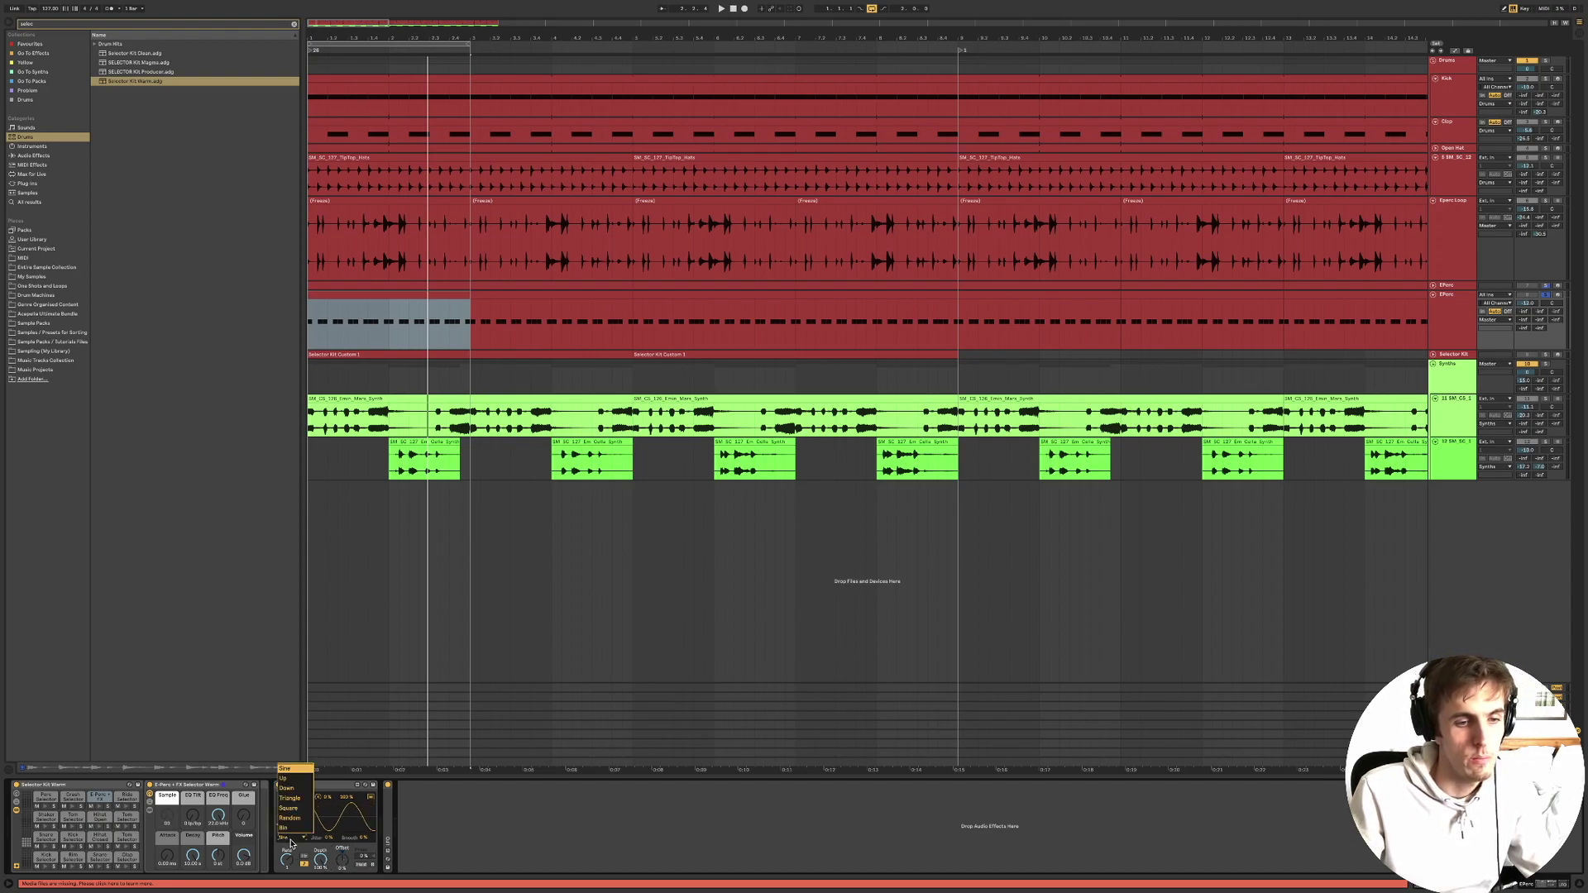
{"action": "left_click", "coordinate": [340, 786]}
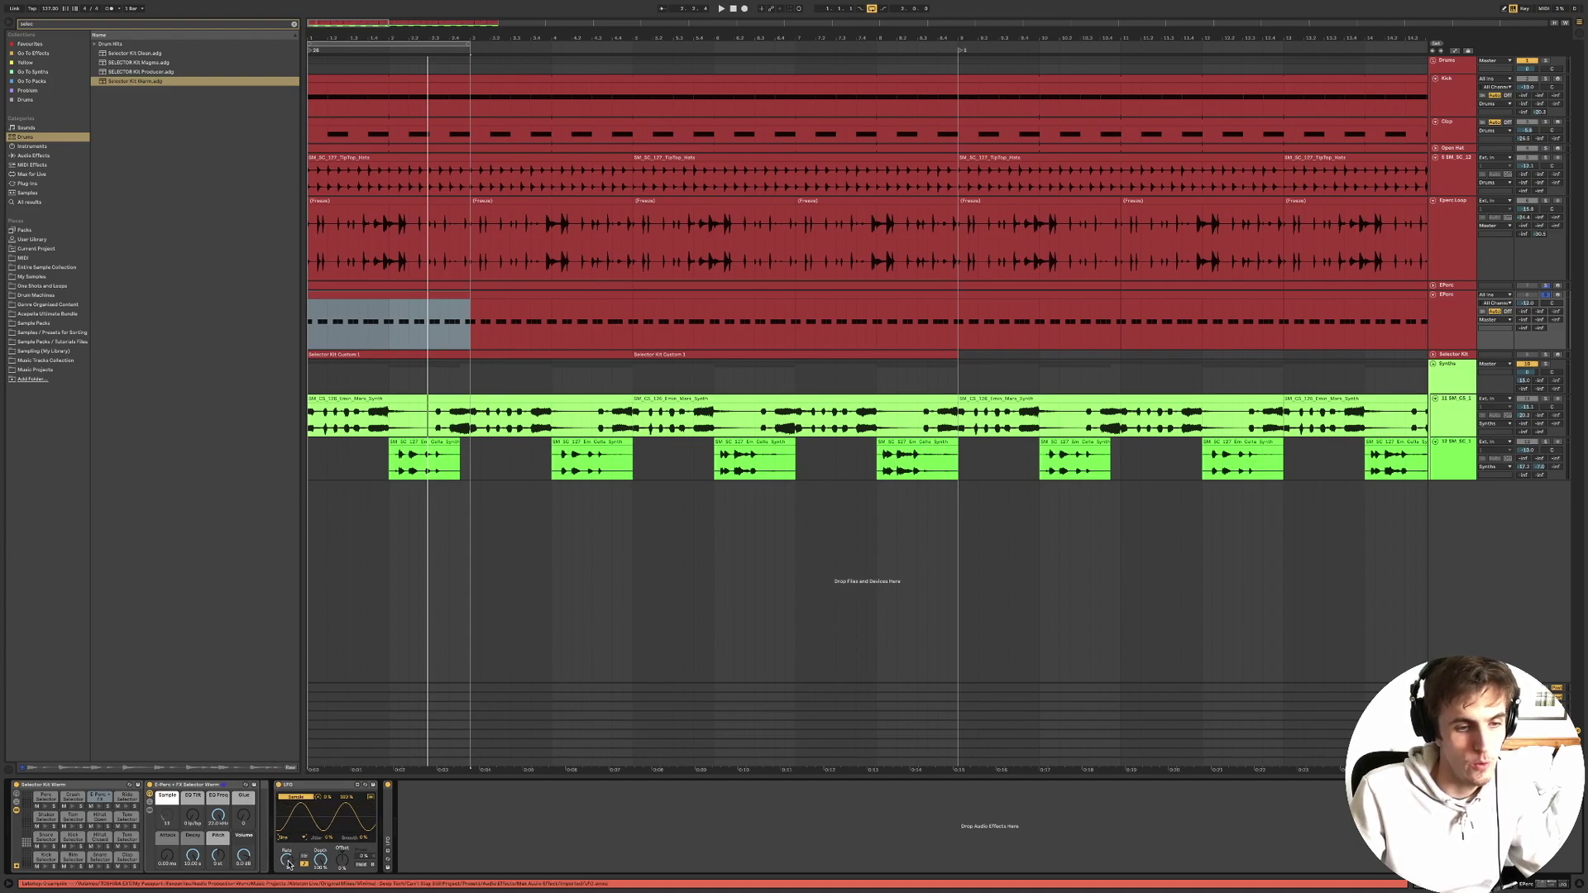
Play the percussion loop with the kick track soloed alongside it.
{"action": "key", "text": "space"}
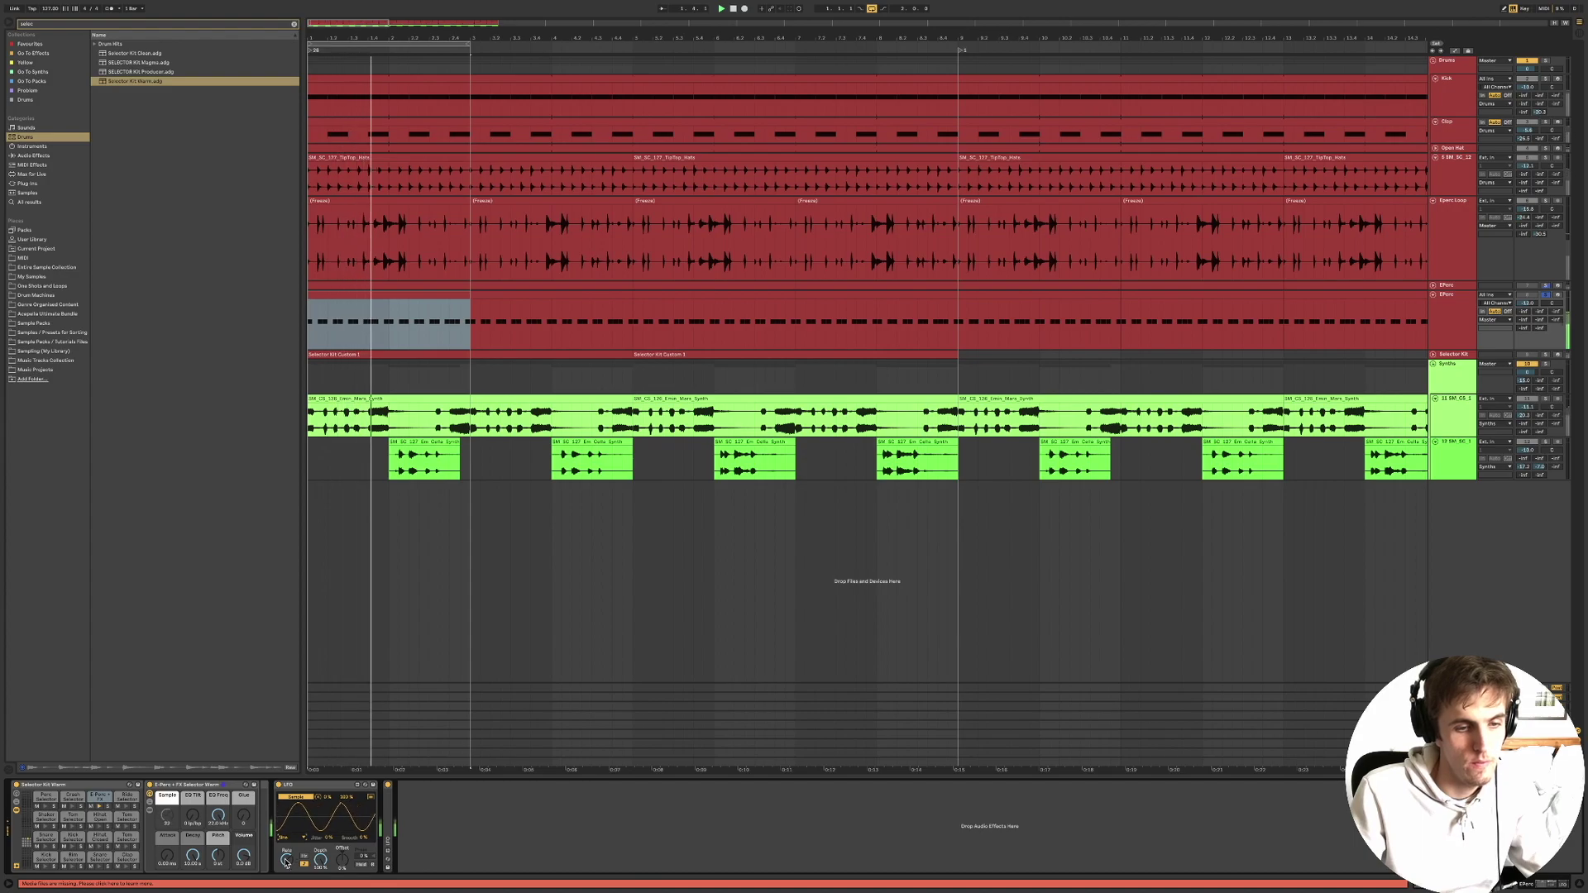
{"action": "left_click", "coordinate": [1546, 79]}
{"action": "key", "text": "space"}
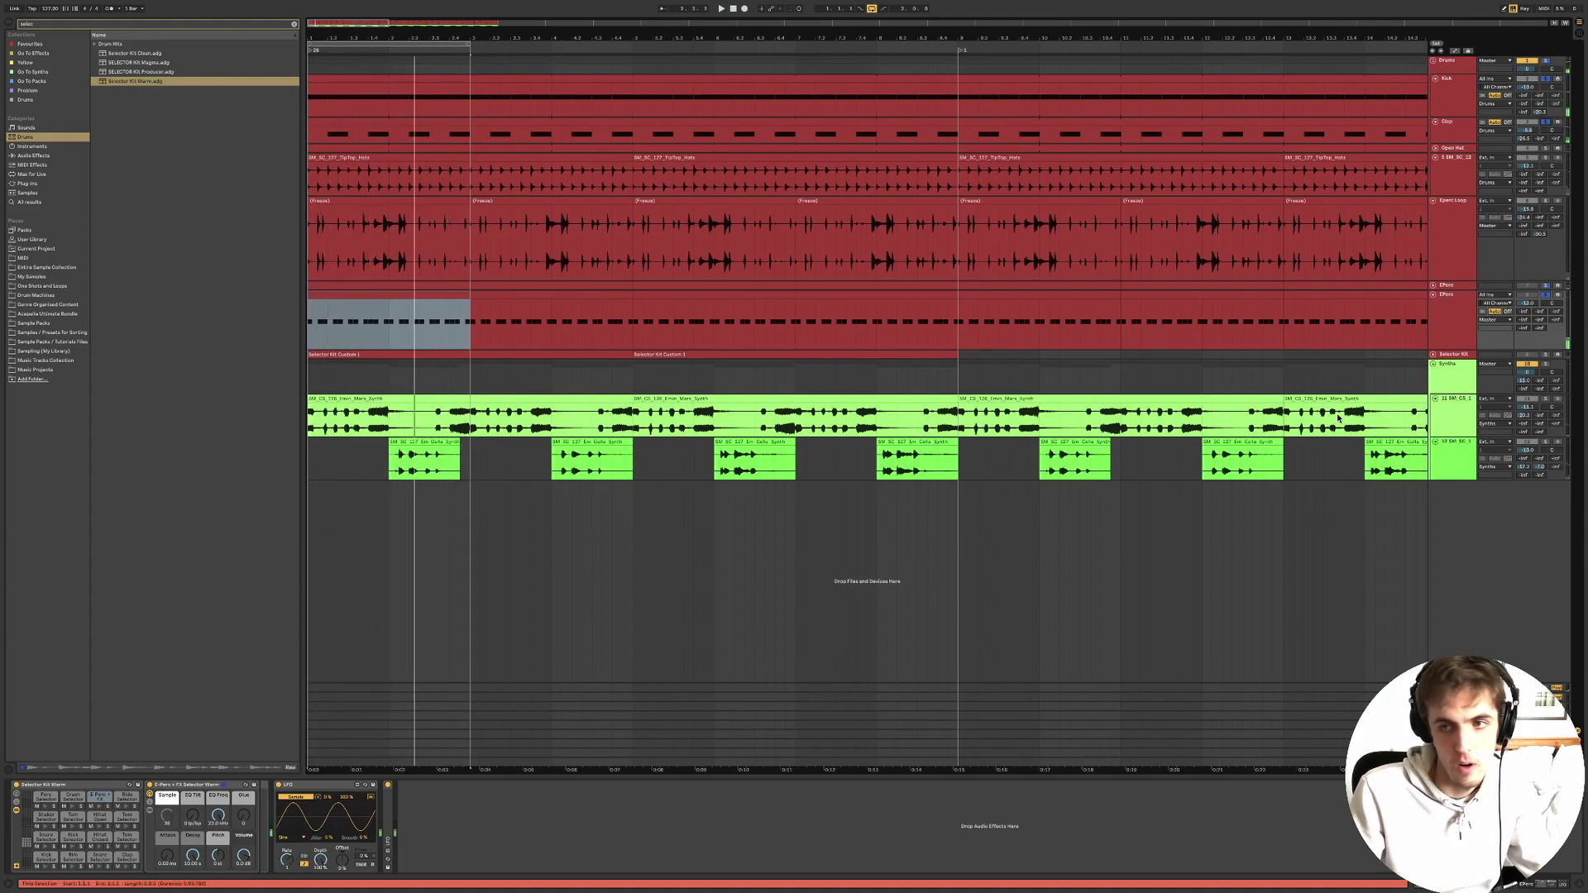
{"action": "left_click", "coordinate": [1468, 339]}
{"action": "right_click", "coordinate": [1457, 324]}
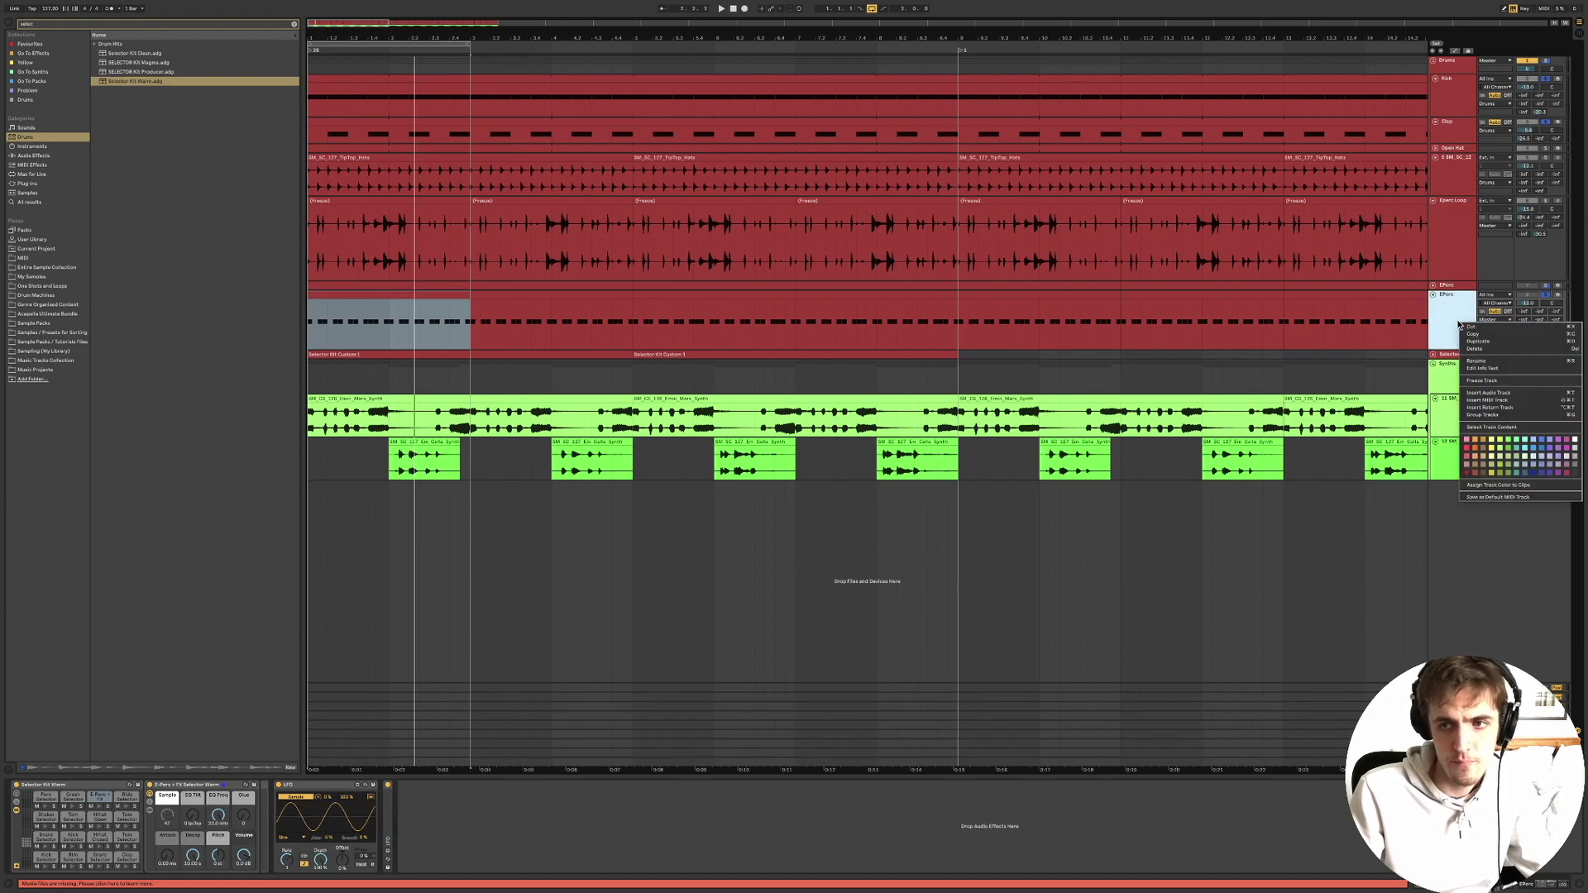
{"action": "left_click", "coordinate": [1475, 380]}
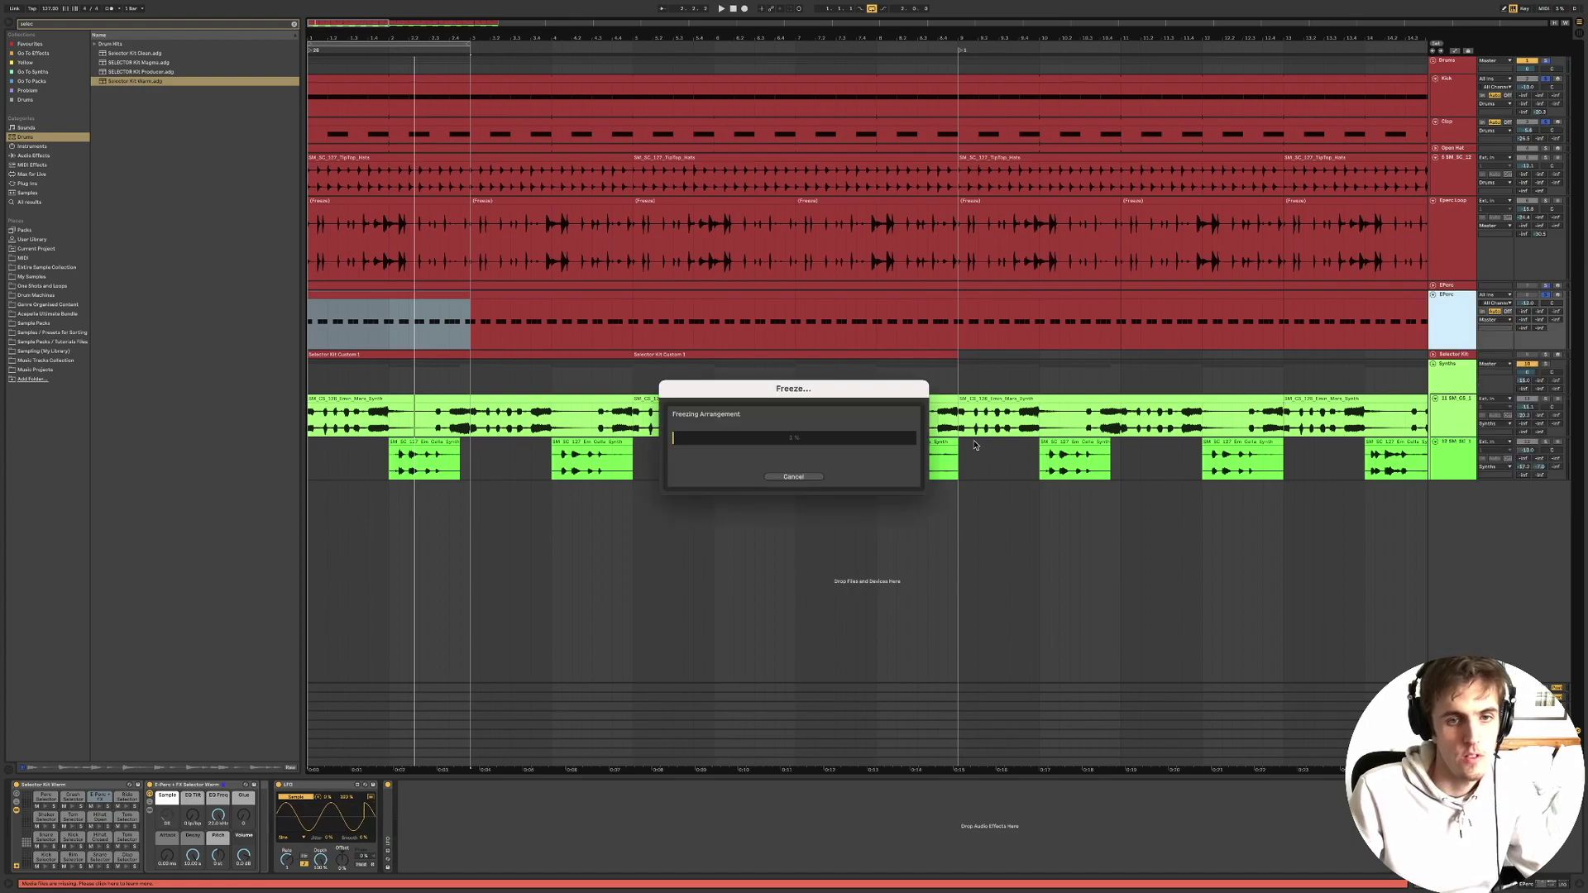
{"action": "left_click", "coordinate": [780, 477]}
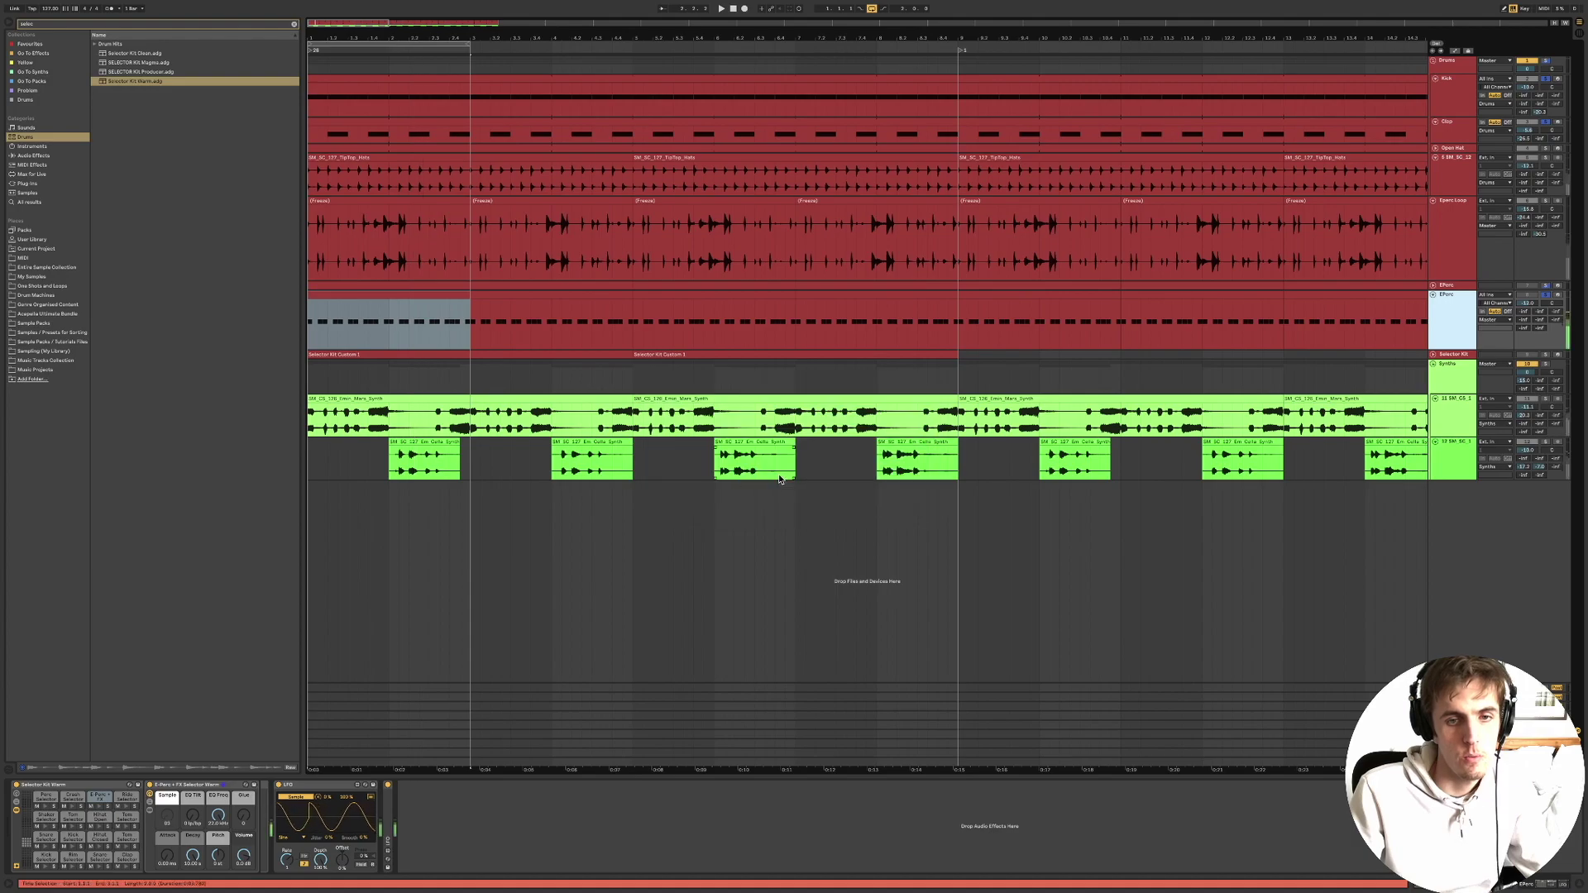
{"action": "left_click", "coordinate": [457, 295]}
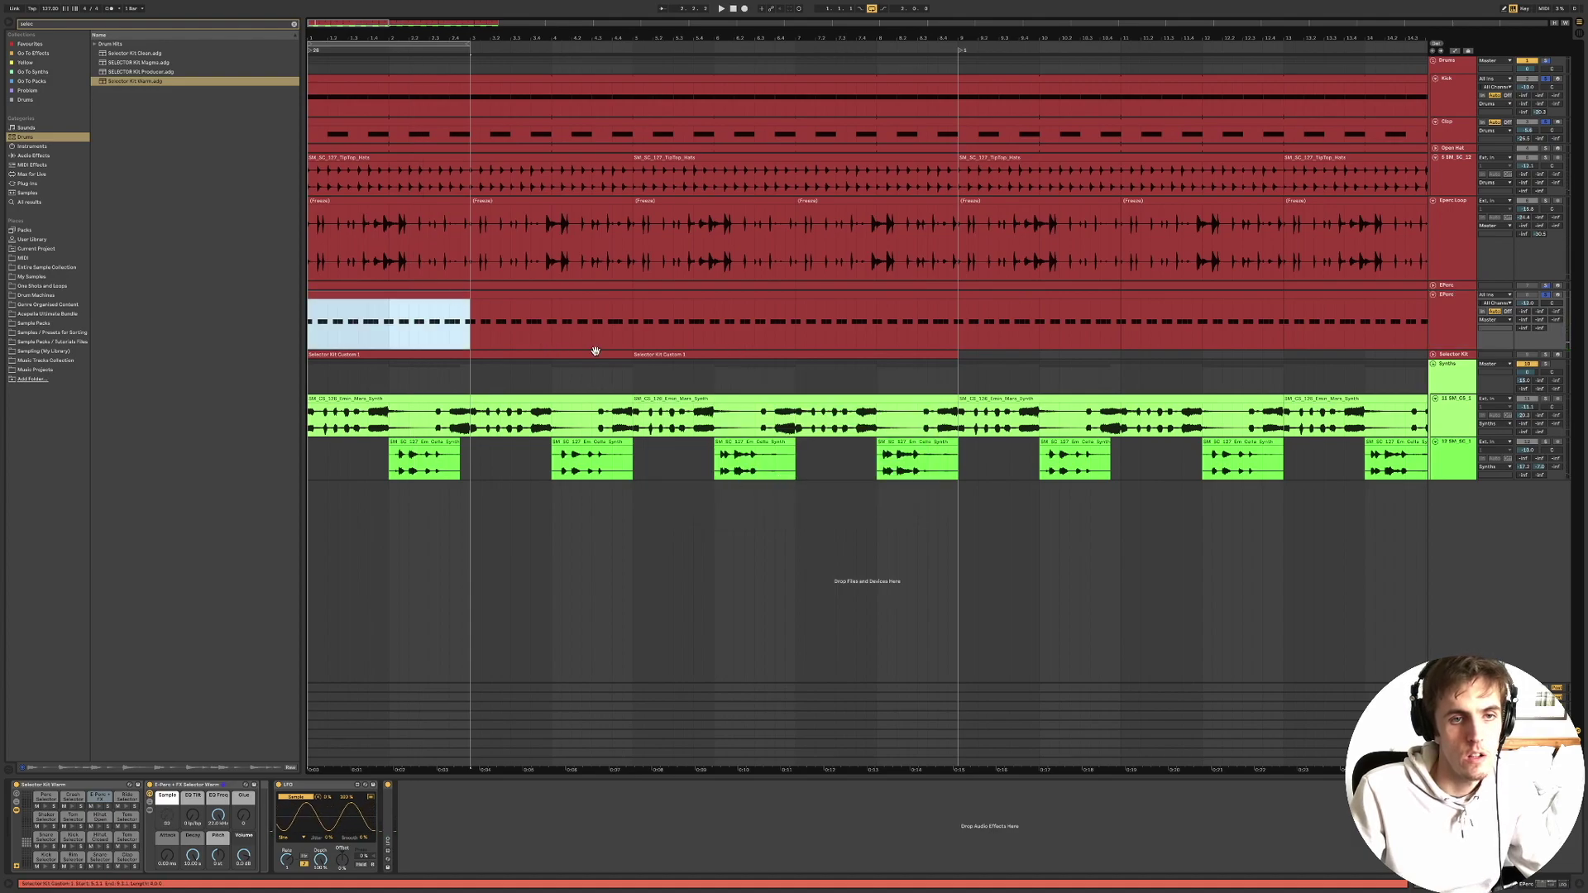
{"action": "right_click", "coordinate": [1456, 321]}
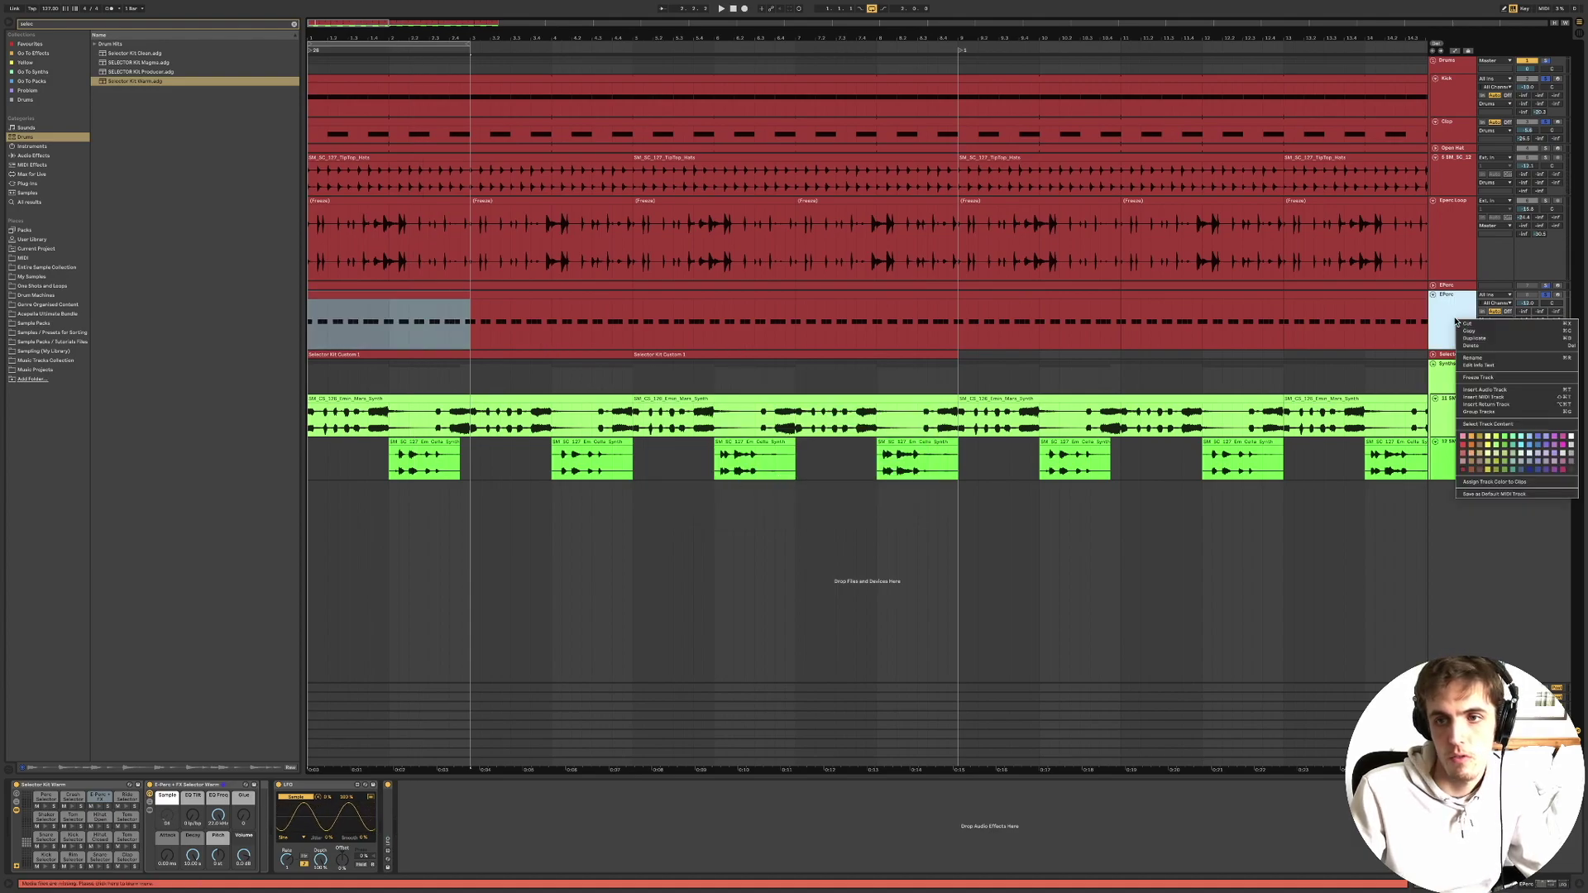
{"action": "left_click", "coordinate": [1478, 378]}
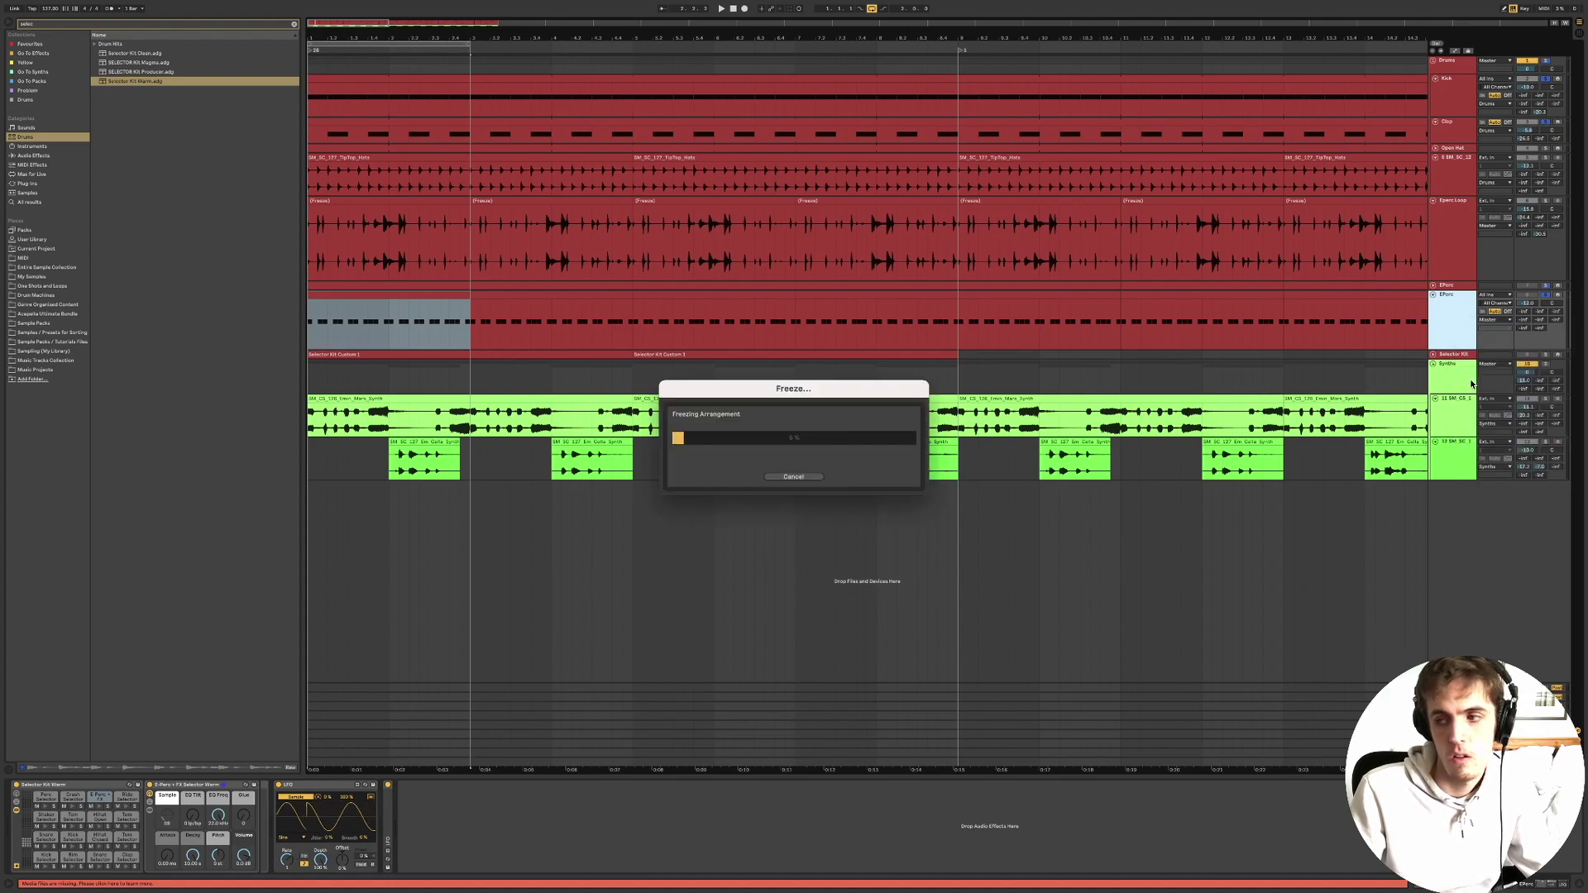
{"action": "left_click", "coordinate": [792, 477]}
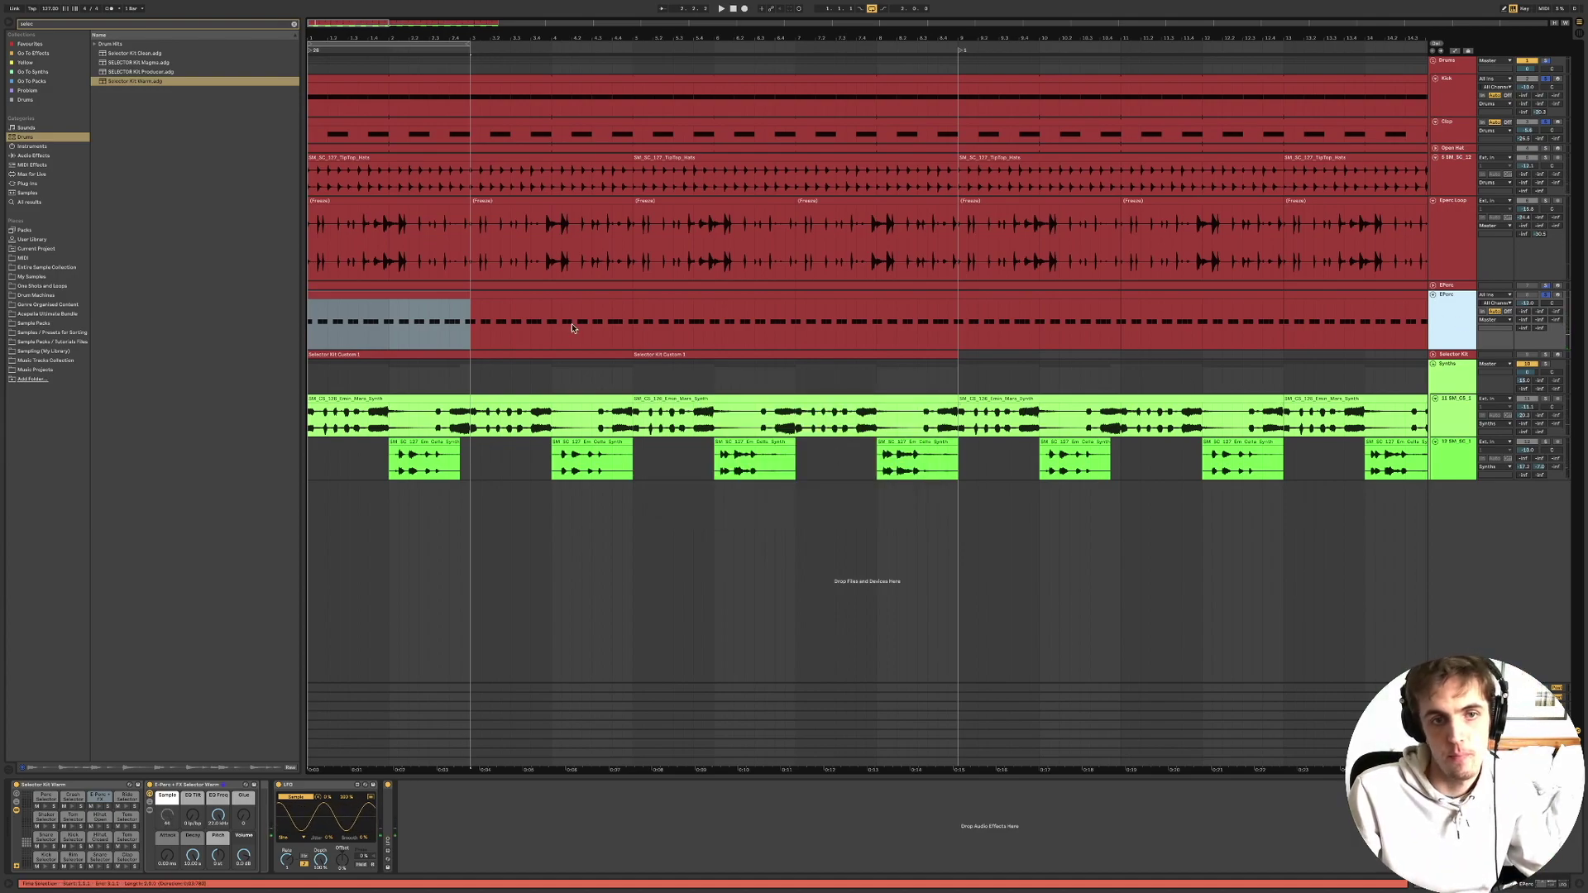
Delete all repeats of the clip on the duplicated percussion track, keeping only the first four-bar clip.
{"action": "key", "text": "ctrl+d"}
{"action": "key", "text": "minus"}
{"action": "key", "text": "minus"}
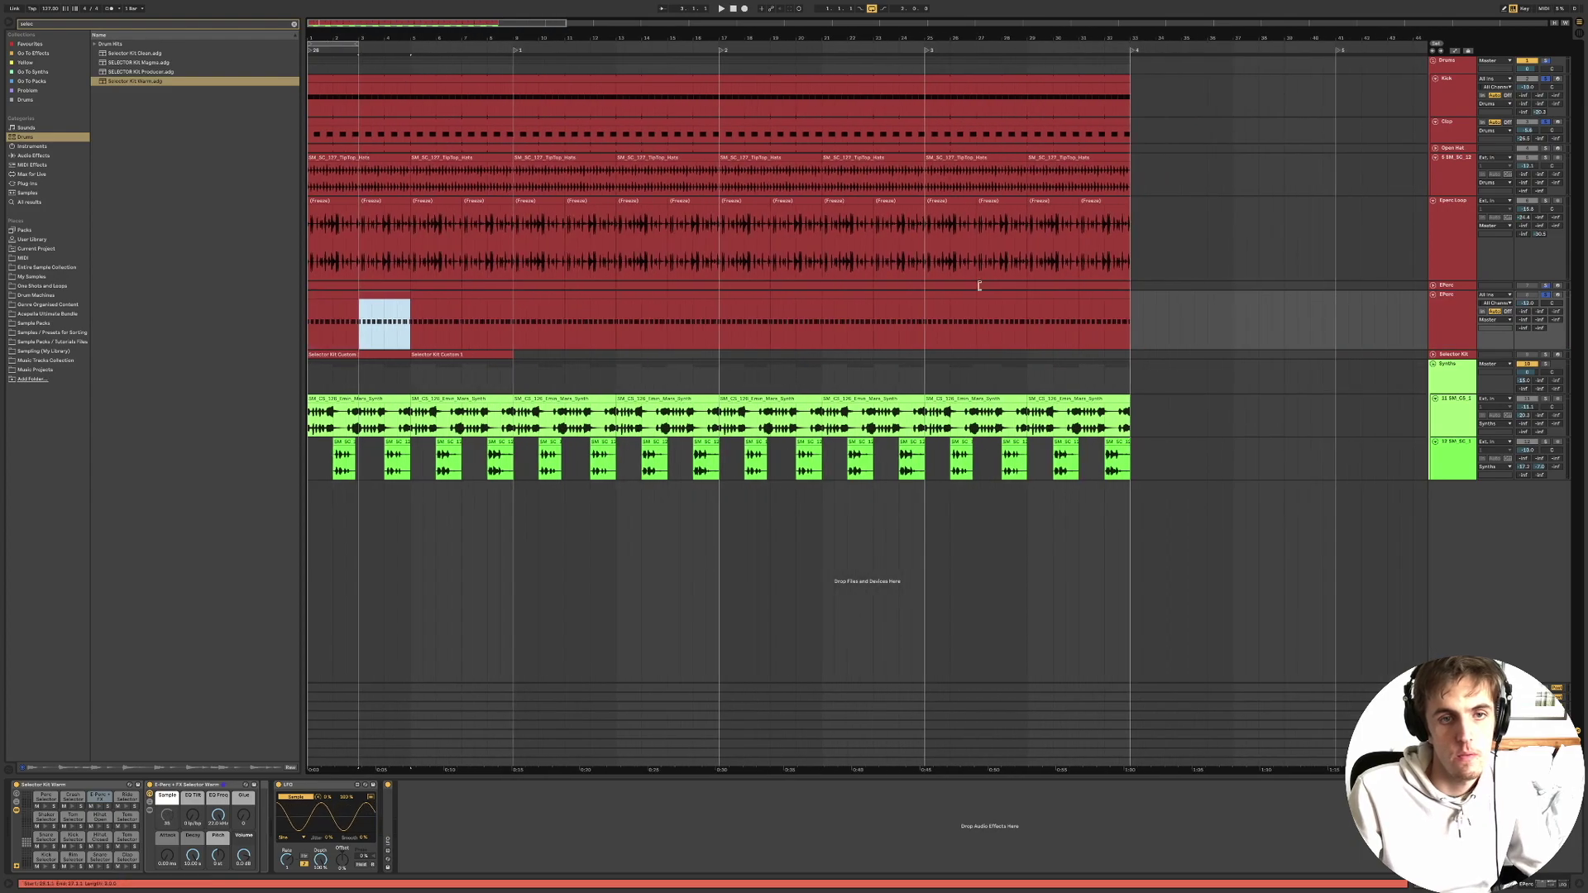
{"action": "left_click", "coordinate": [1105, 300]}
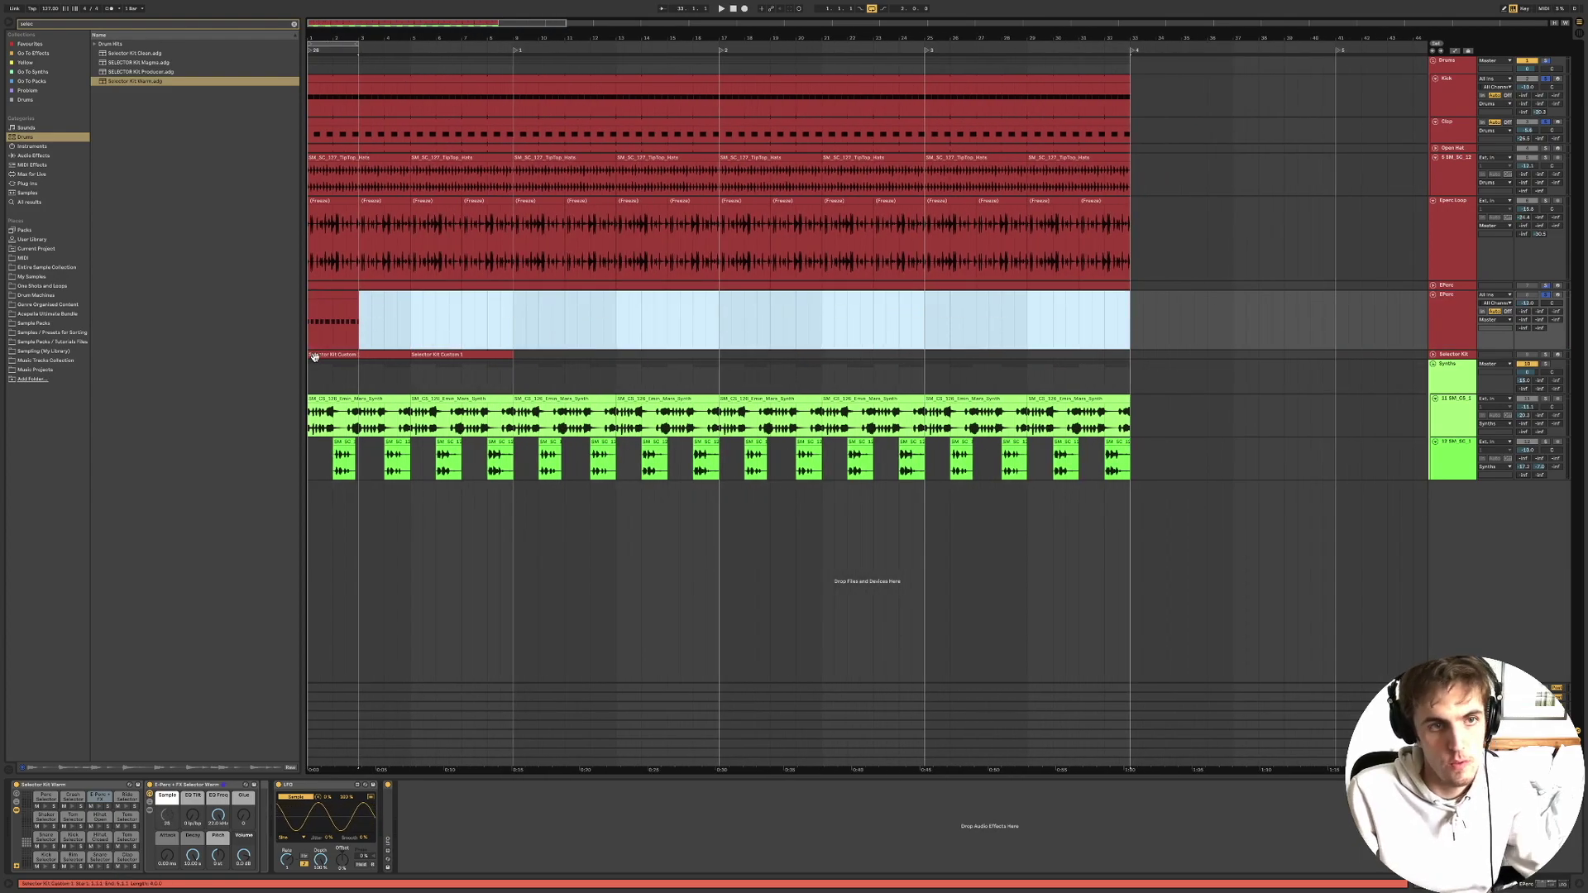
Freeze the duplicated percussion track with its single remaining clip.
{"action": "left_click", "coordinate": [331, 296]}
{"action": "left_click", "coordinate": [1439, 298]}
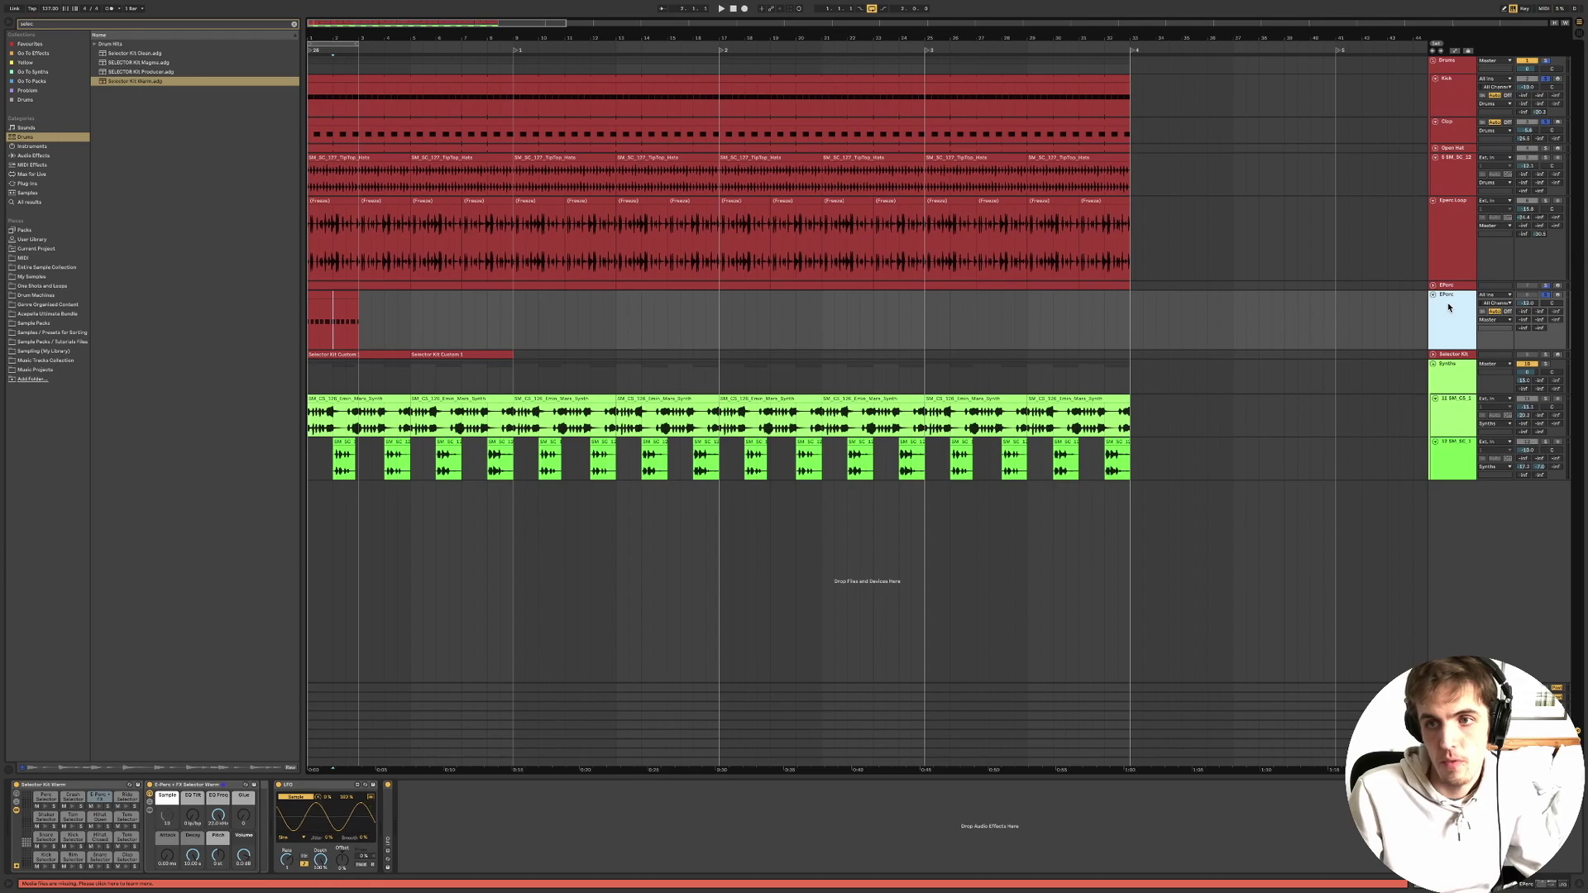
{"action": "right_click", "coordinate": [1448, 304]}
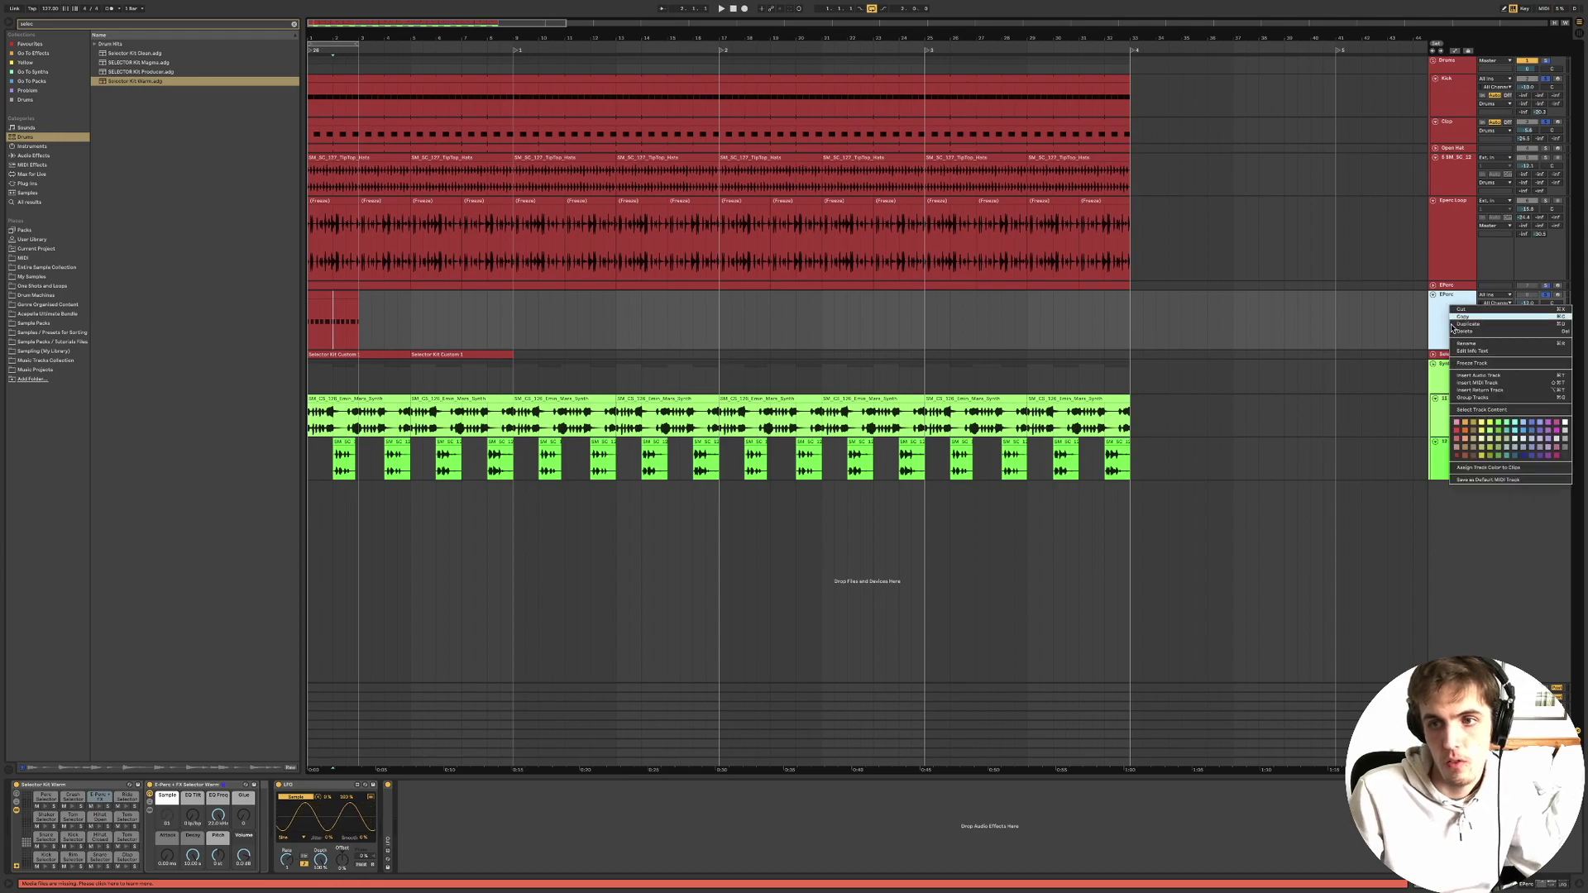
{"action": "left_click", "coordinate": [1471, 364]}
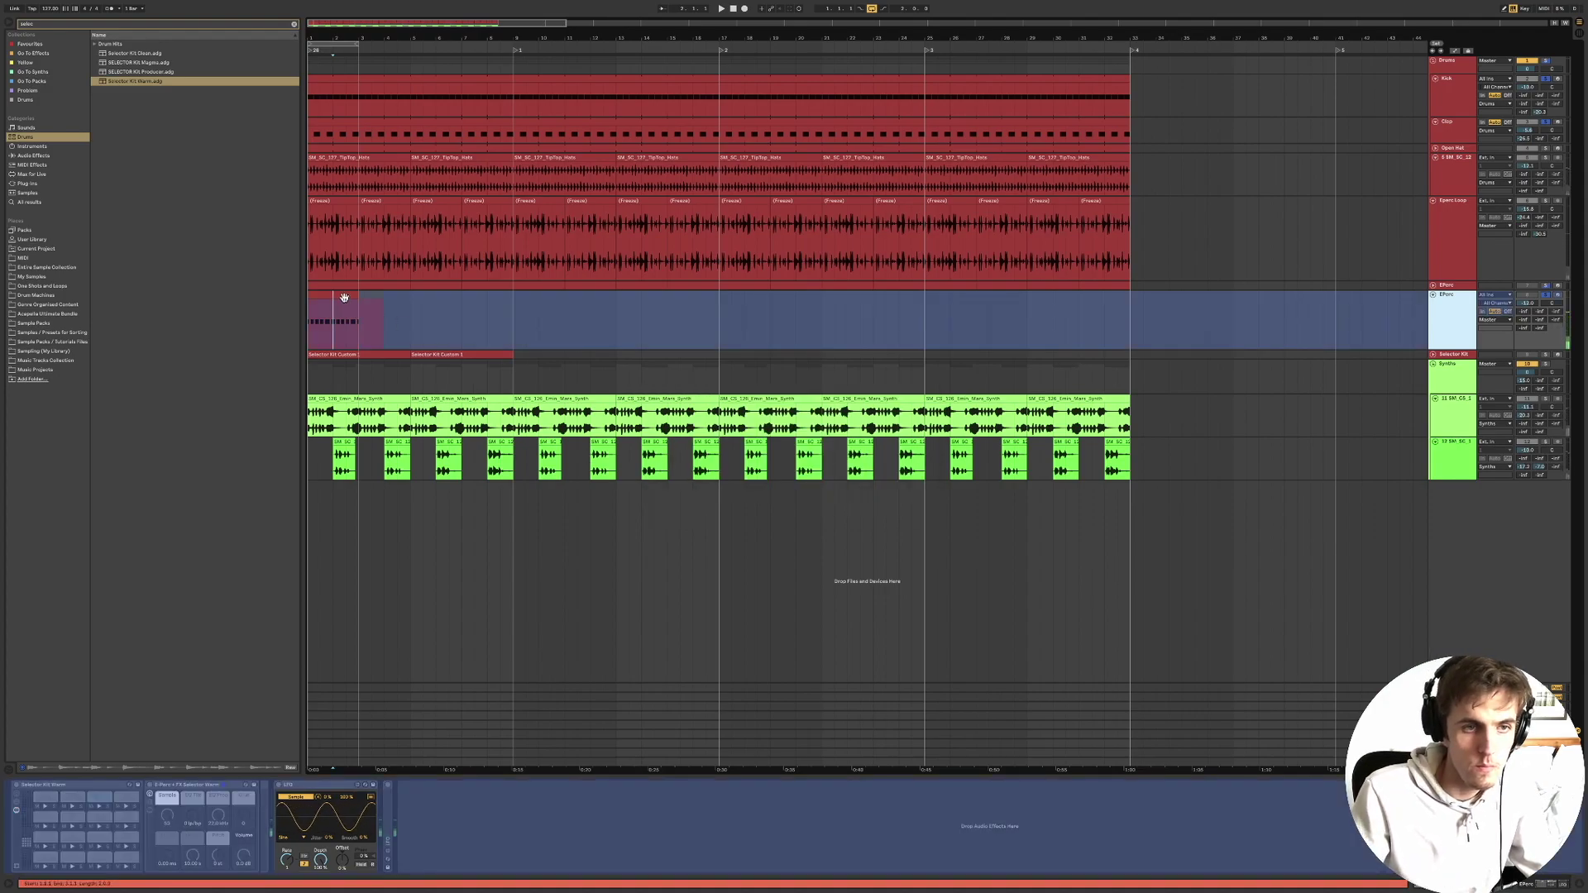
Select the frozen percussion clip and compare it with the first frozen audio clip on the Open Loop track.
{"action": "left_click", "coordinate": [344, 297]}
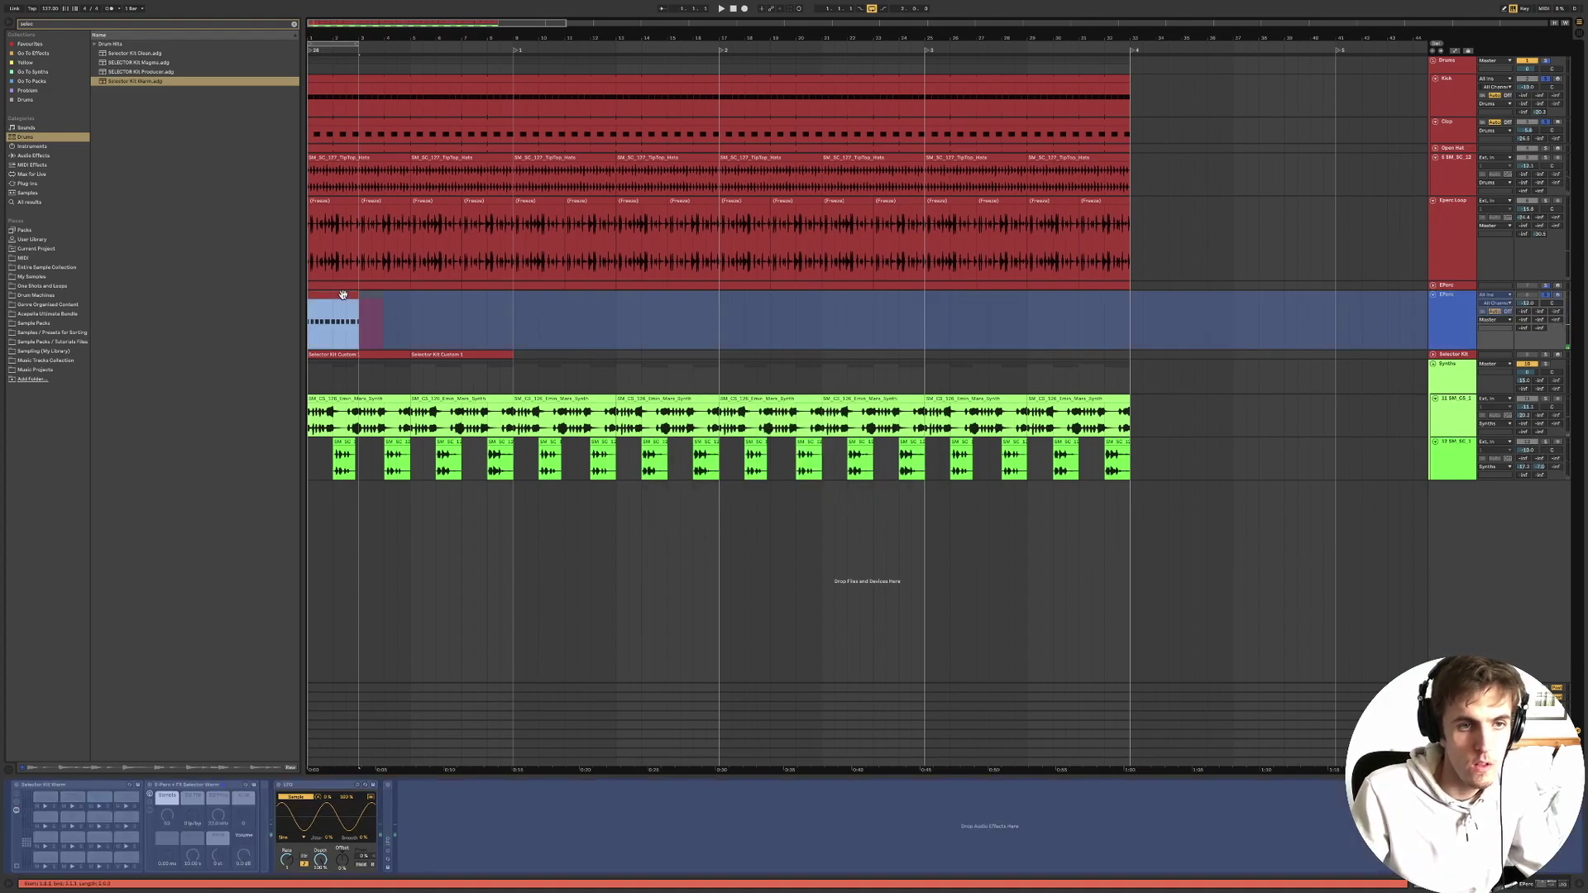
{"action": "right_click", "coordinate": [1444, 317]}
{"action": "left_click", "coordinate": [1450, 307]}
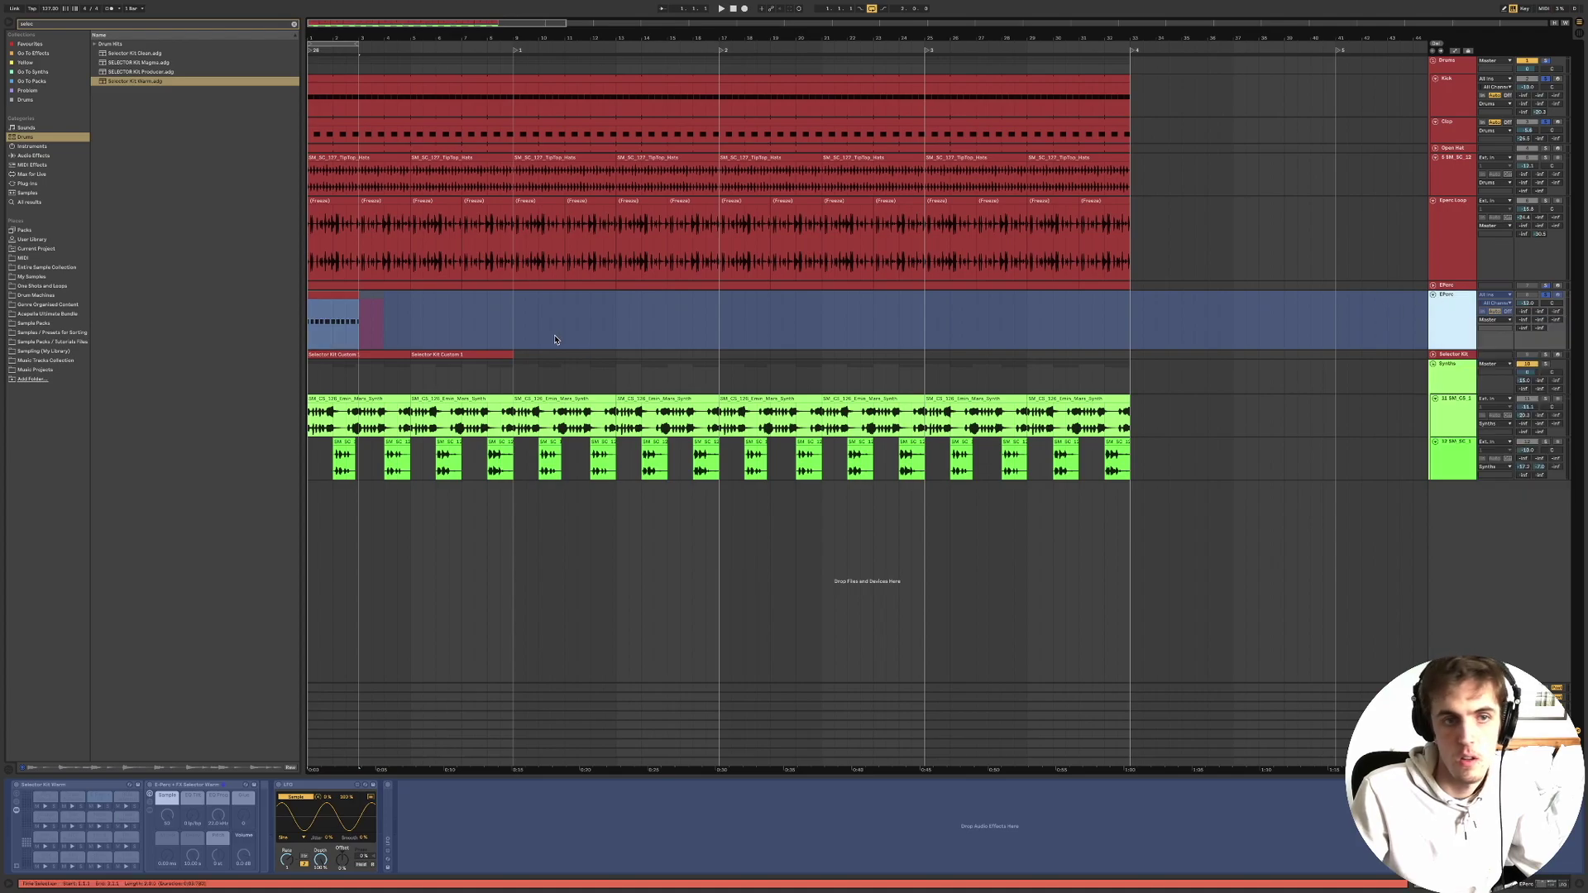
{"action": "left_click", "coordinate": [322, 297]}
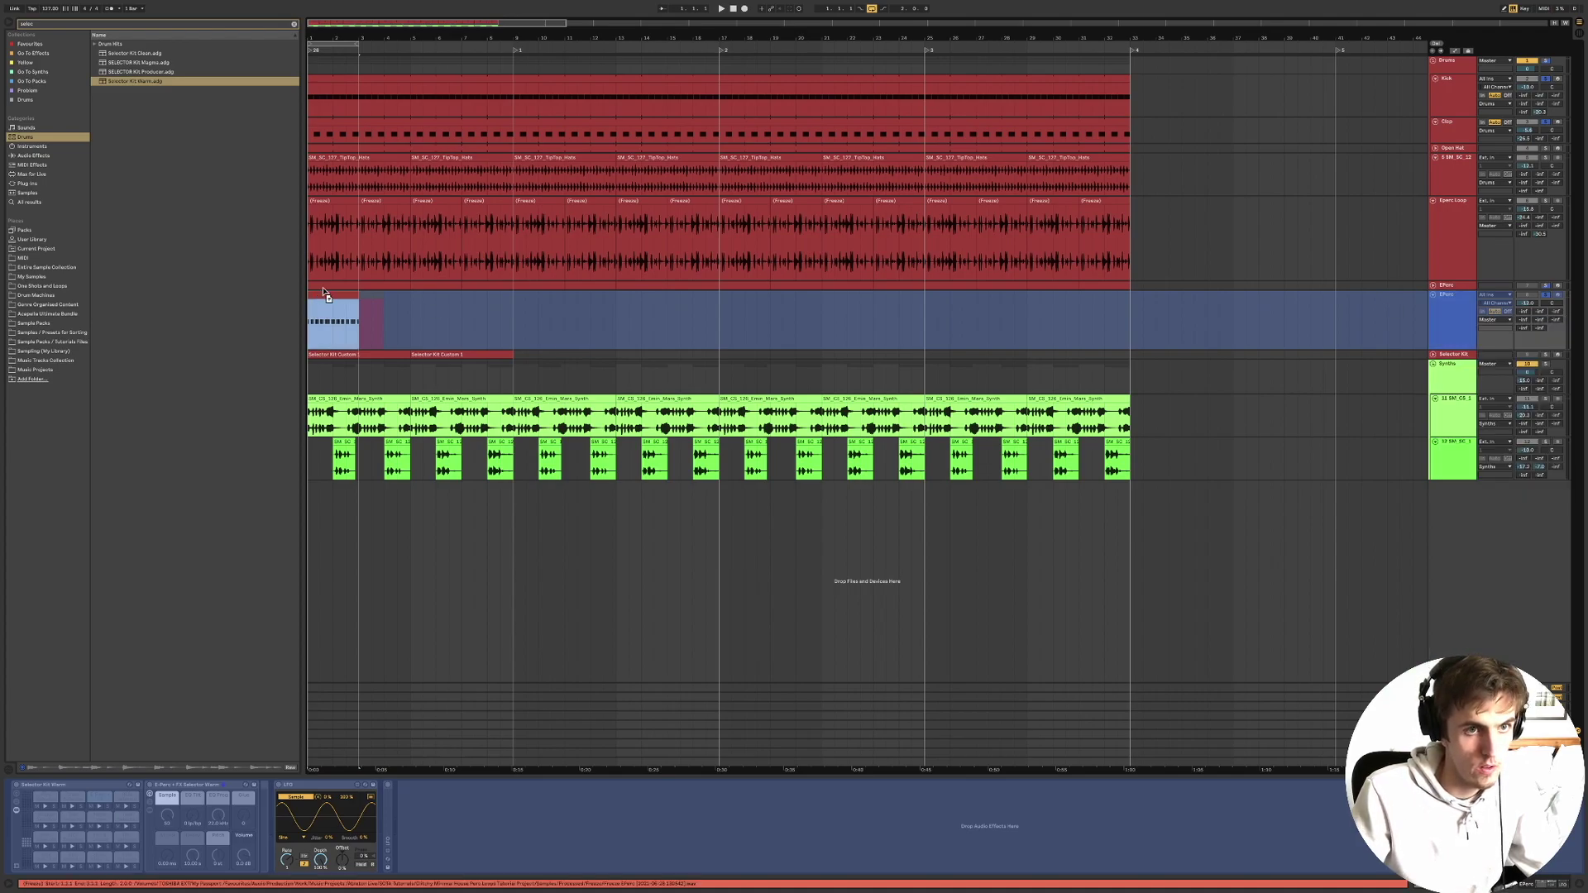
{"action": "left_click", "coordinate": [323, 249]}
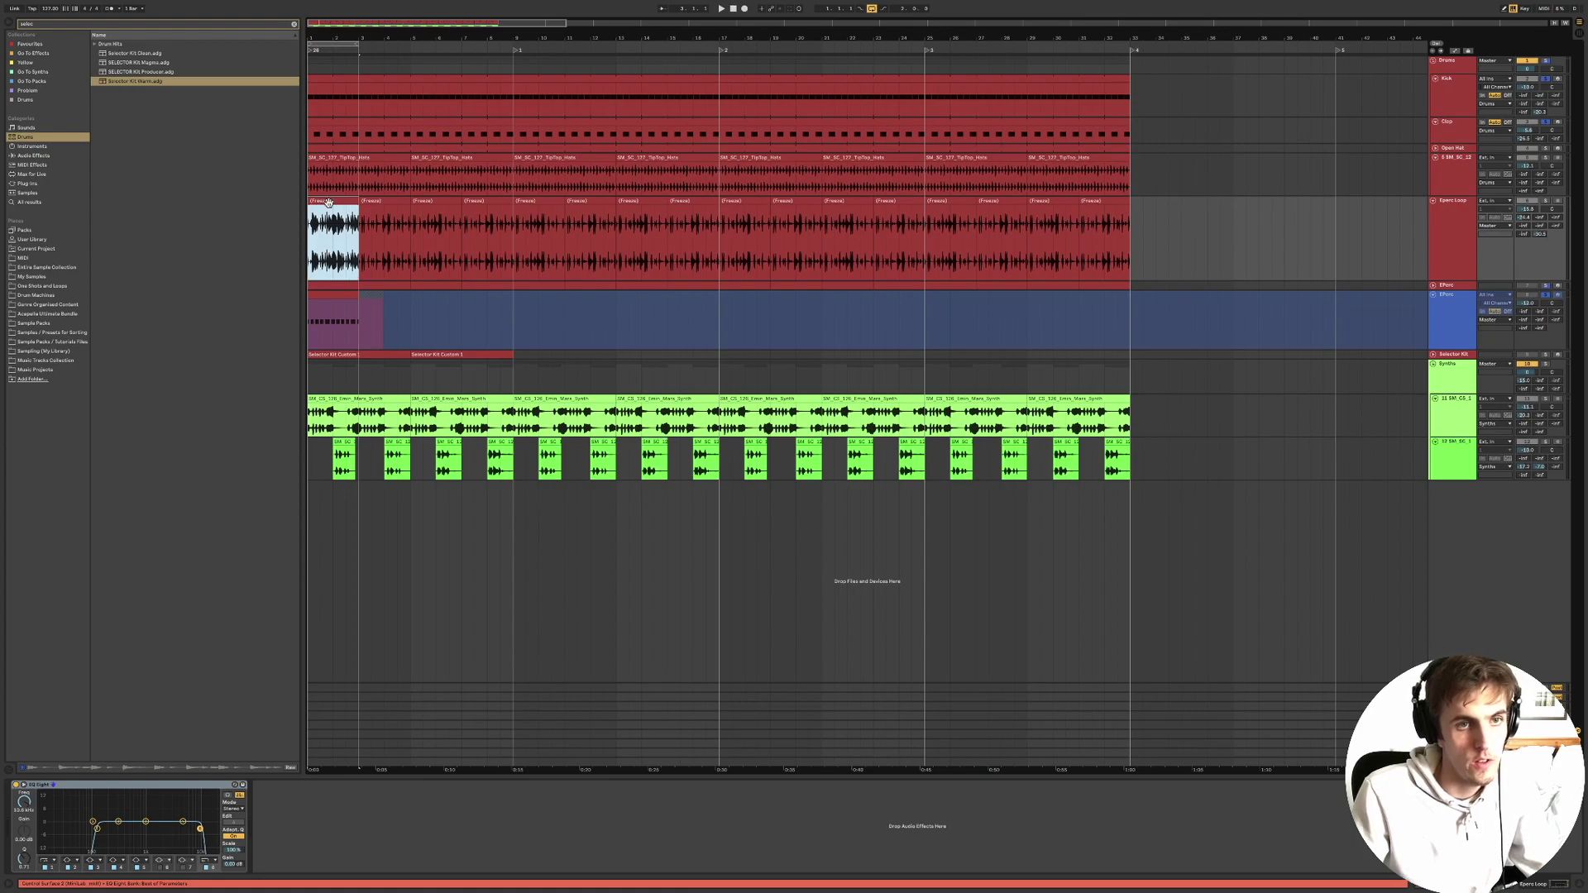
Play the newly added first frozen clip on the Open Loop track with the other tracks.
{"action": "left_click", "coordinate": [320, 223]}
{"action": "key", "text": "plus"}
{"action": "key", "text": "plus"}
{"action": "key", "text": "plus"}
{"action": "key", "text": "plus"}
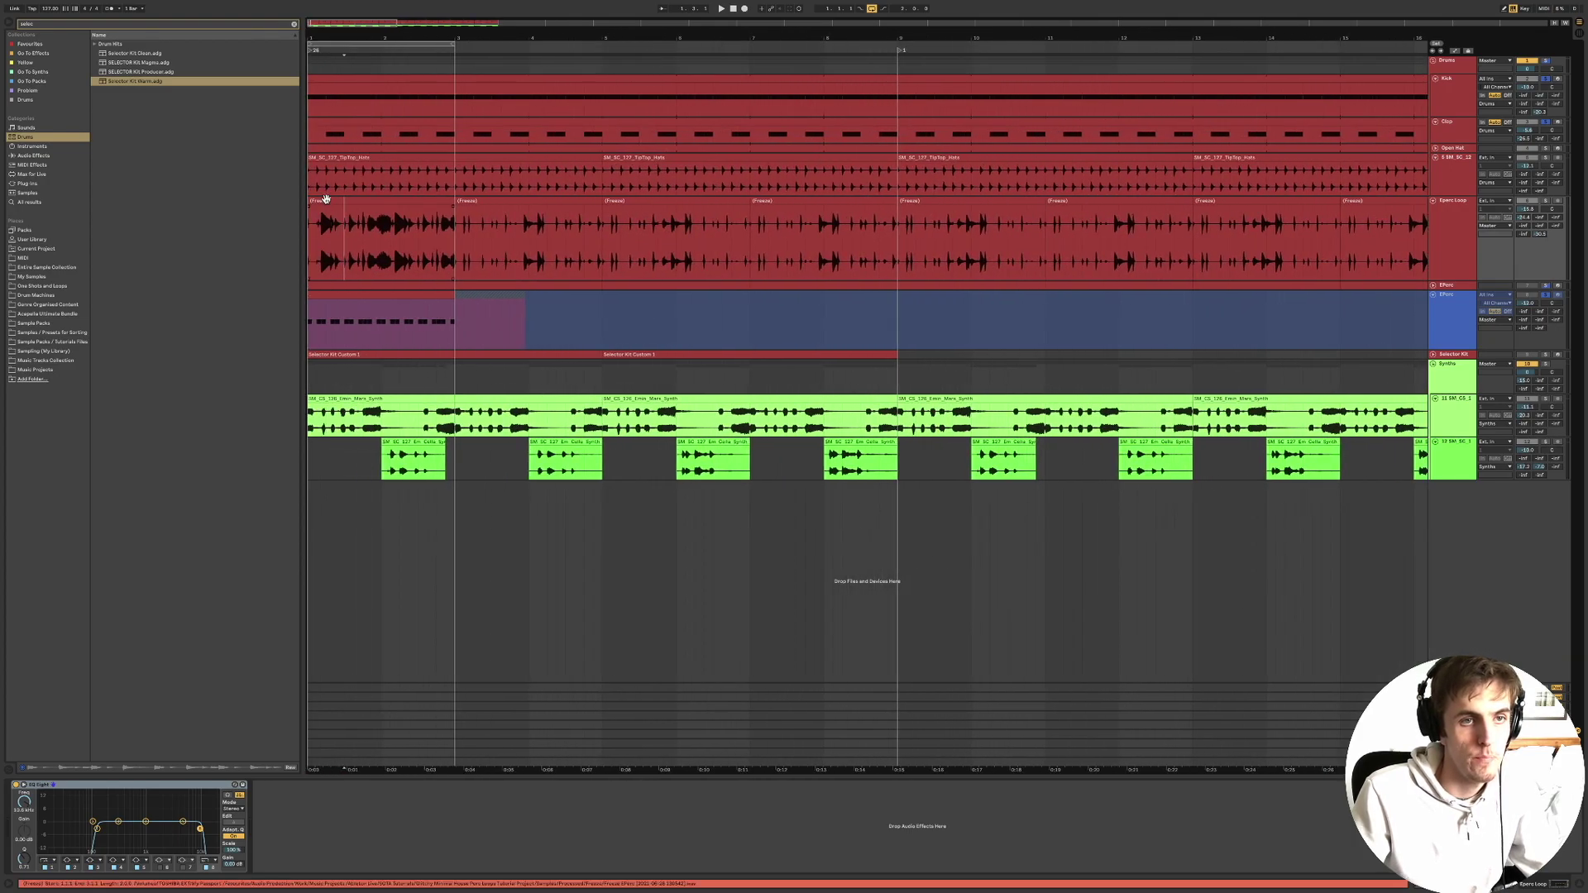
{"action": "left_click", "coordinate": [326, 198]}
{"action": "key", "text": "space"}
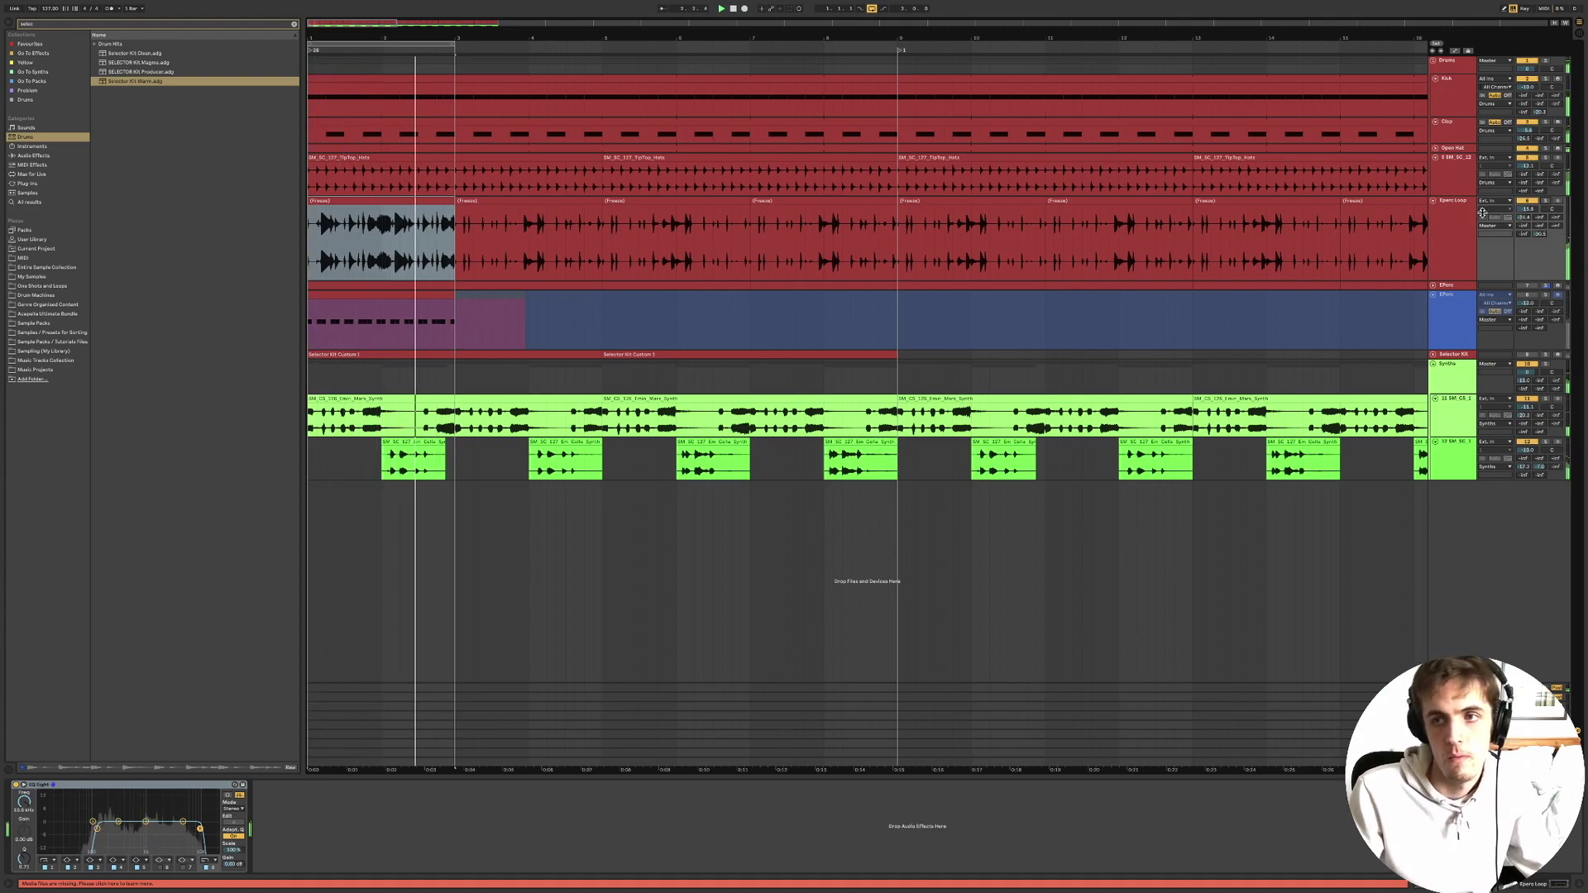
{"action": "left_click", "coordinate": [1473, 277]}
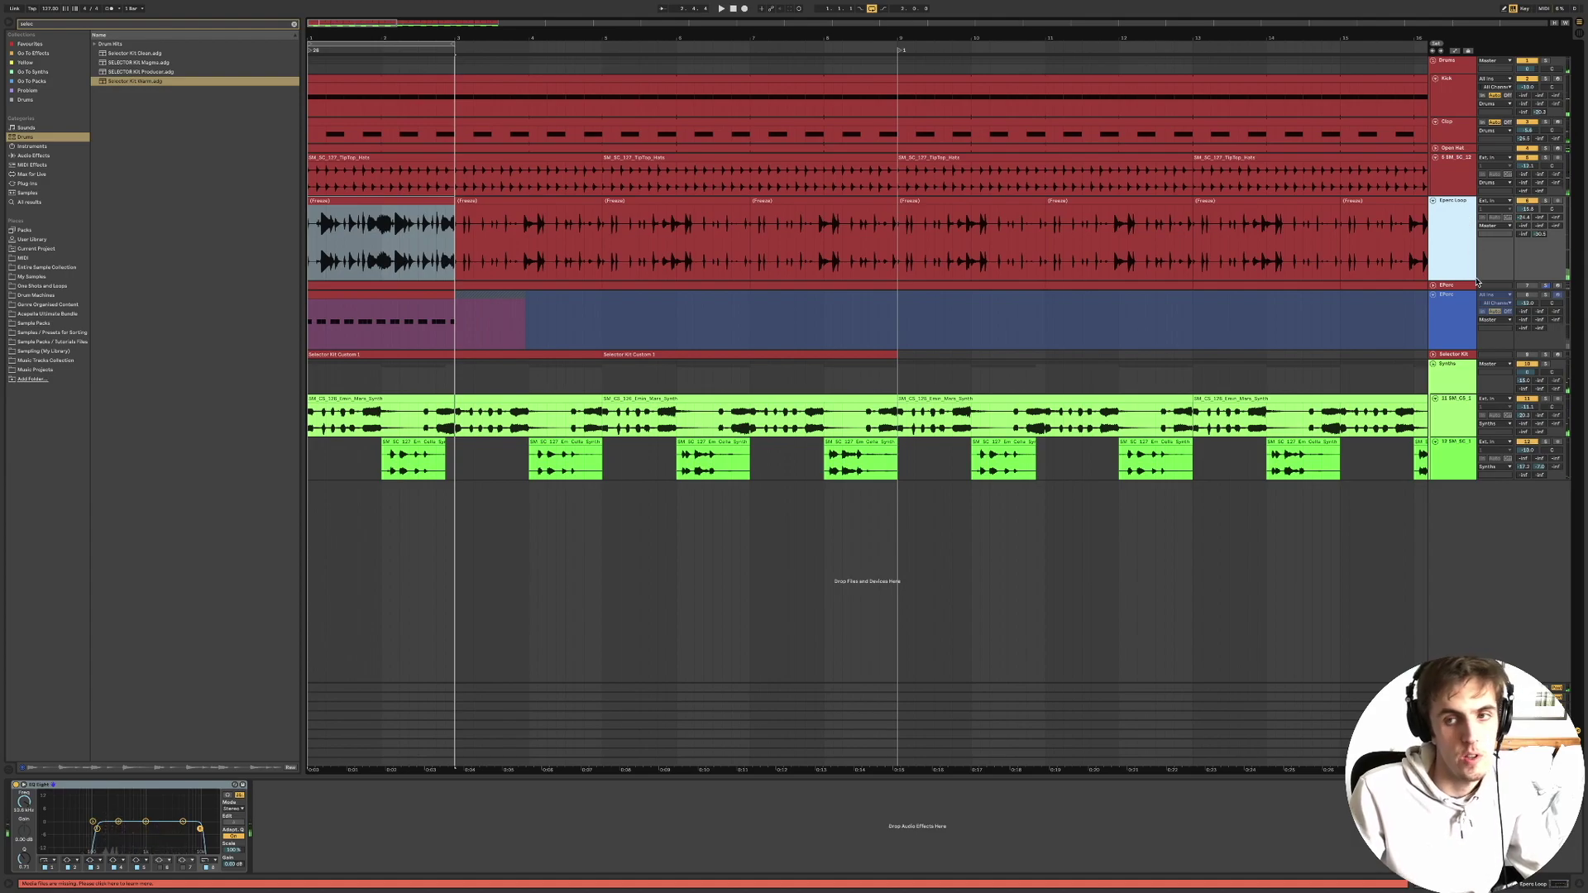
Unfreeze the duplicated percussion track so its instrument rack and LFO devices can be edited again.
{"action": "left_click", "coordinate": [1449, 310]}
{"action": "right_click", "coordinate": [1452, 309]}
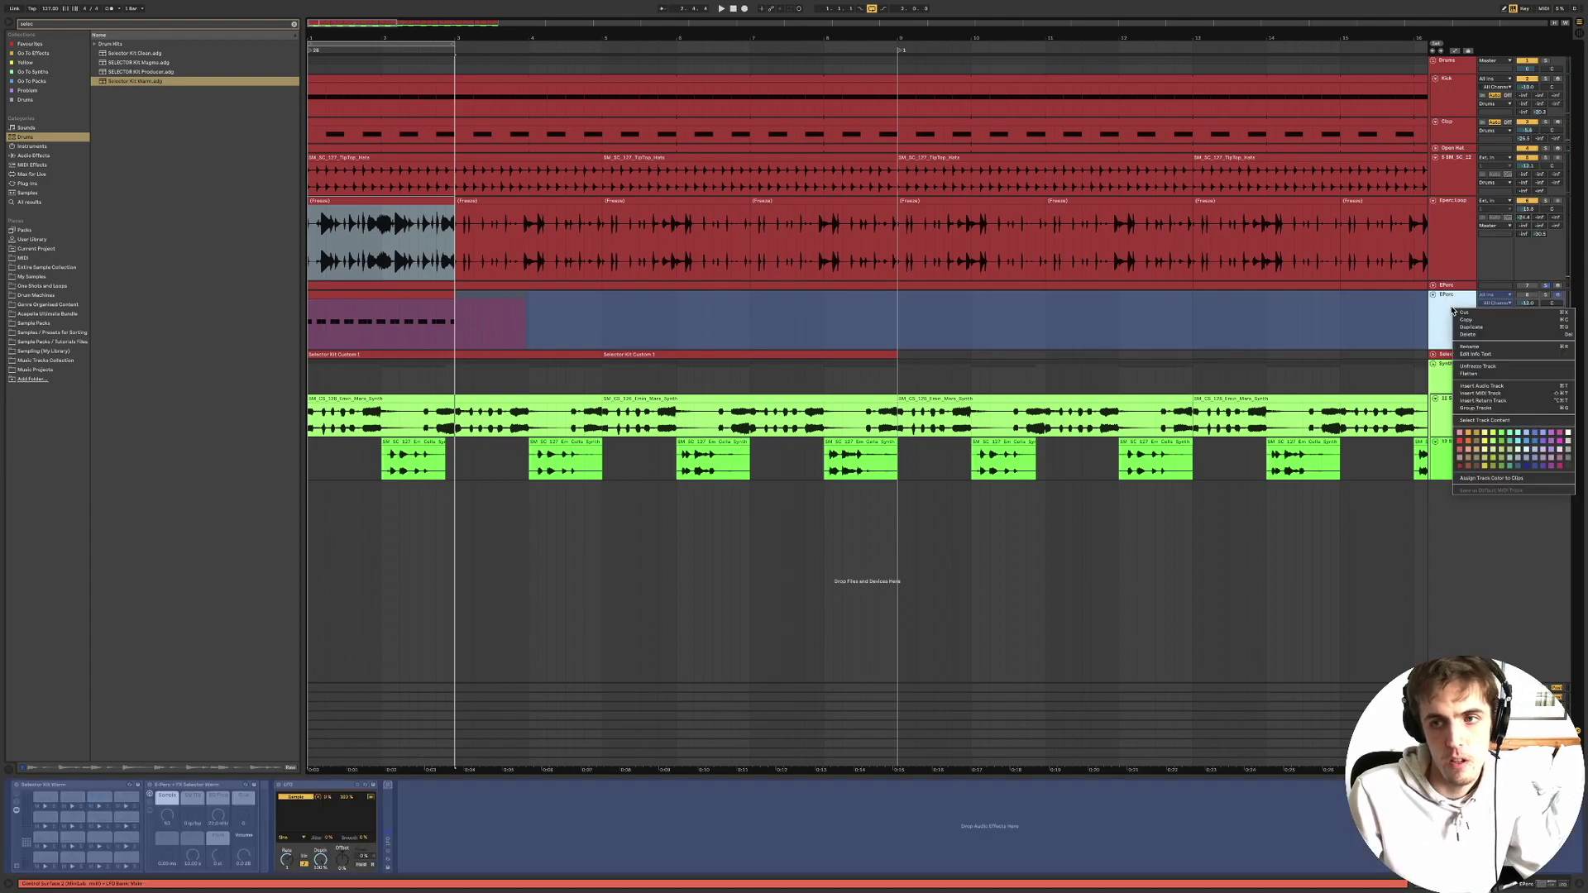
{"action": "left_click", "coordinate": [1469, 374]}
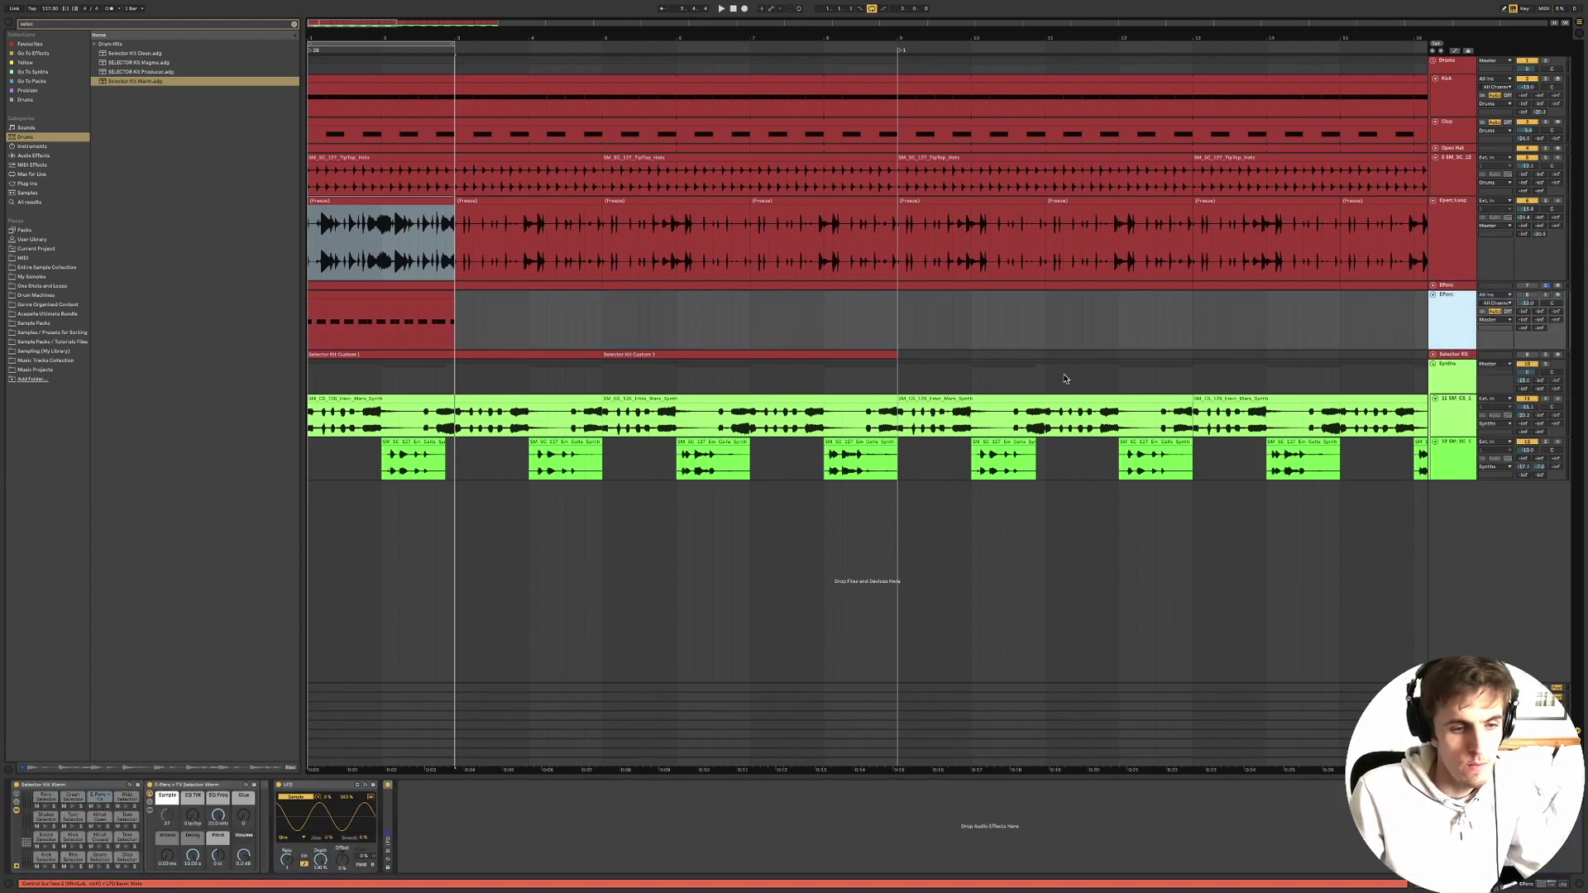
Unfold the second LFO on the duplicated percussion track and duplicate it to add a third LFO.
{"action": "double_click", "coordinate": [386, 809]}
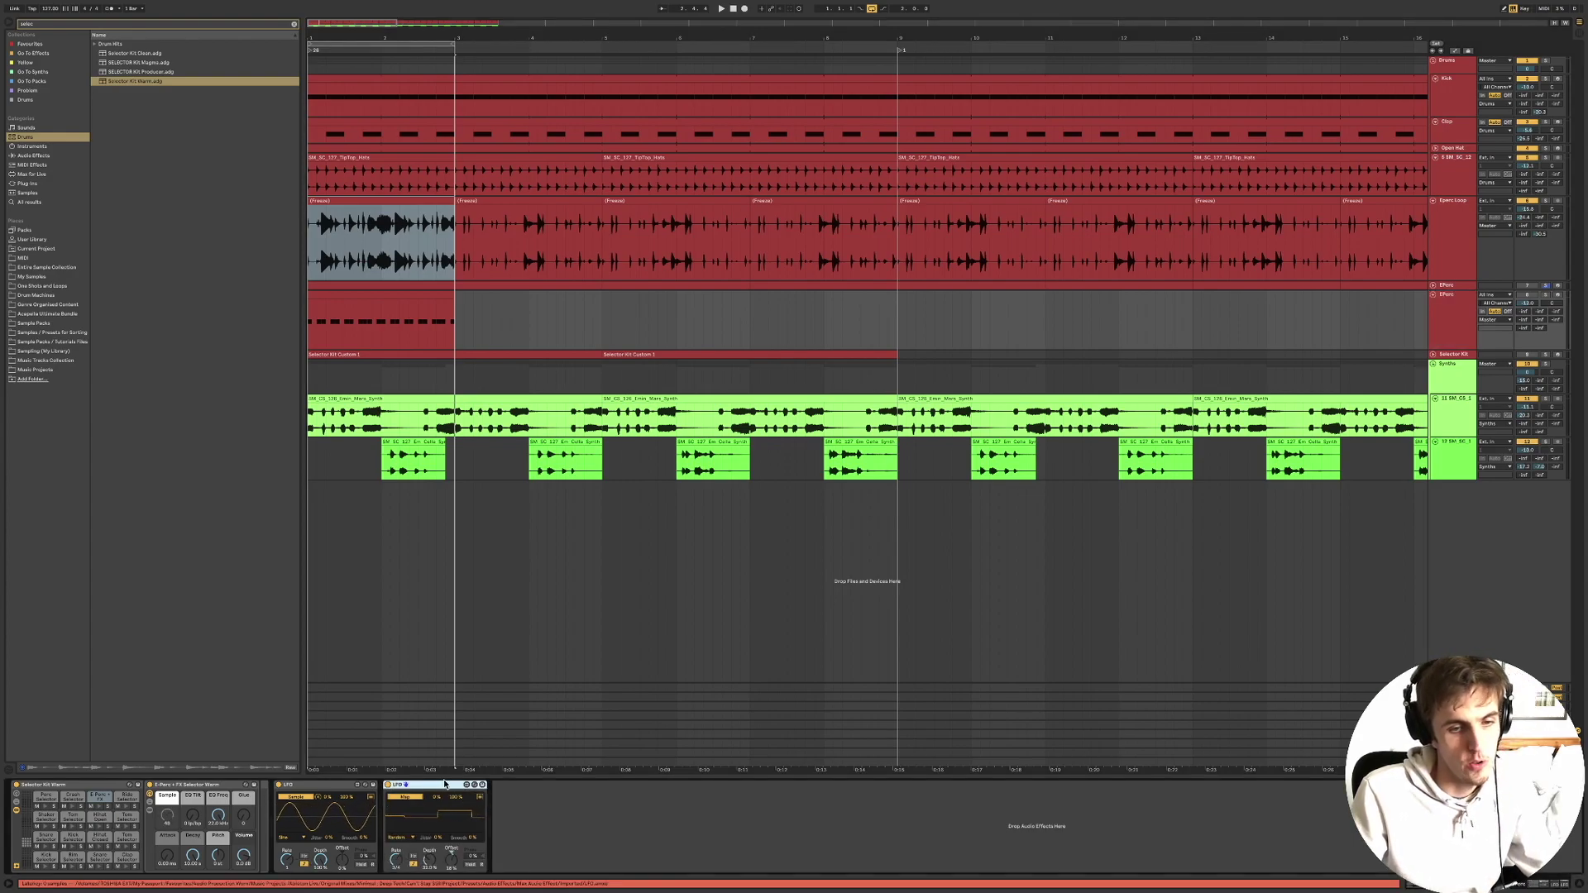
{"action": "left_click", "coordinate": [293, 796]}
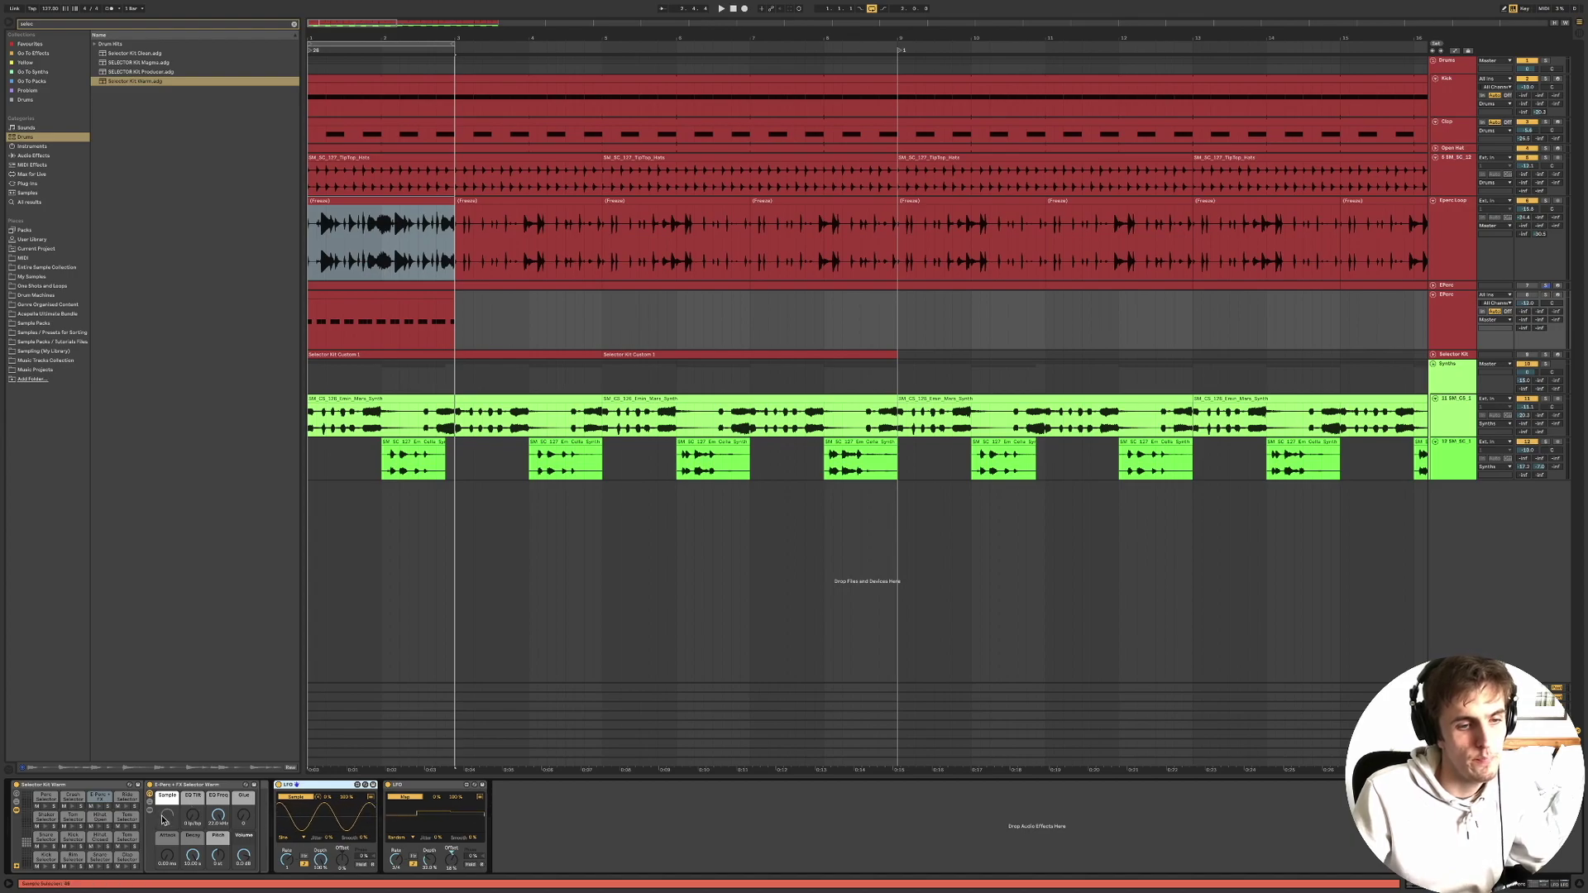
{"action": "left_click", "coordinate": [412, 800]}
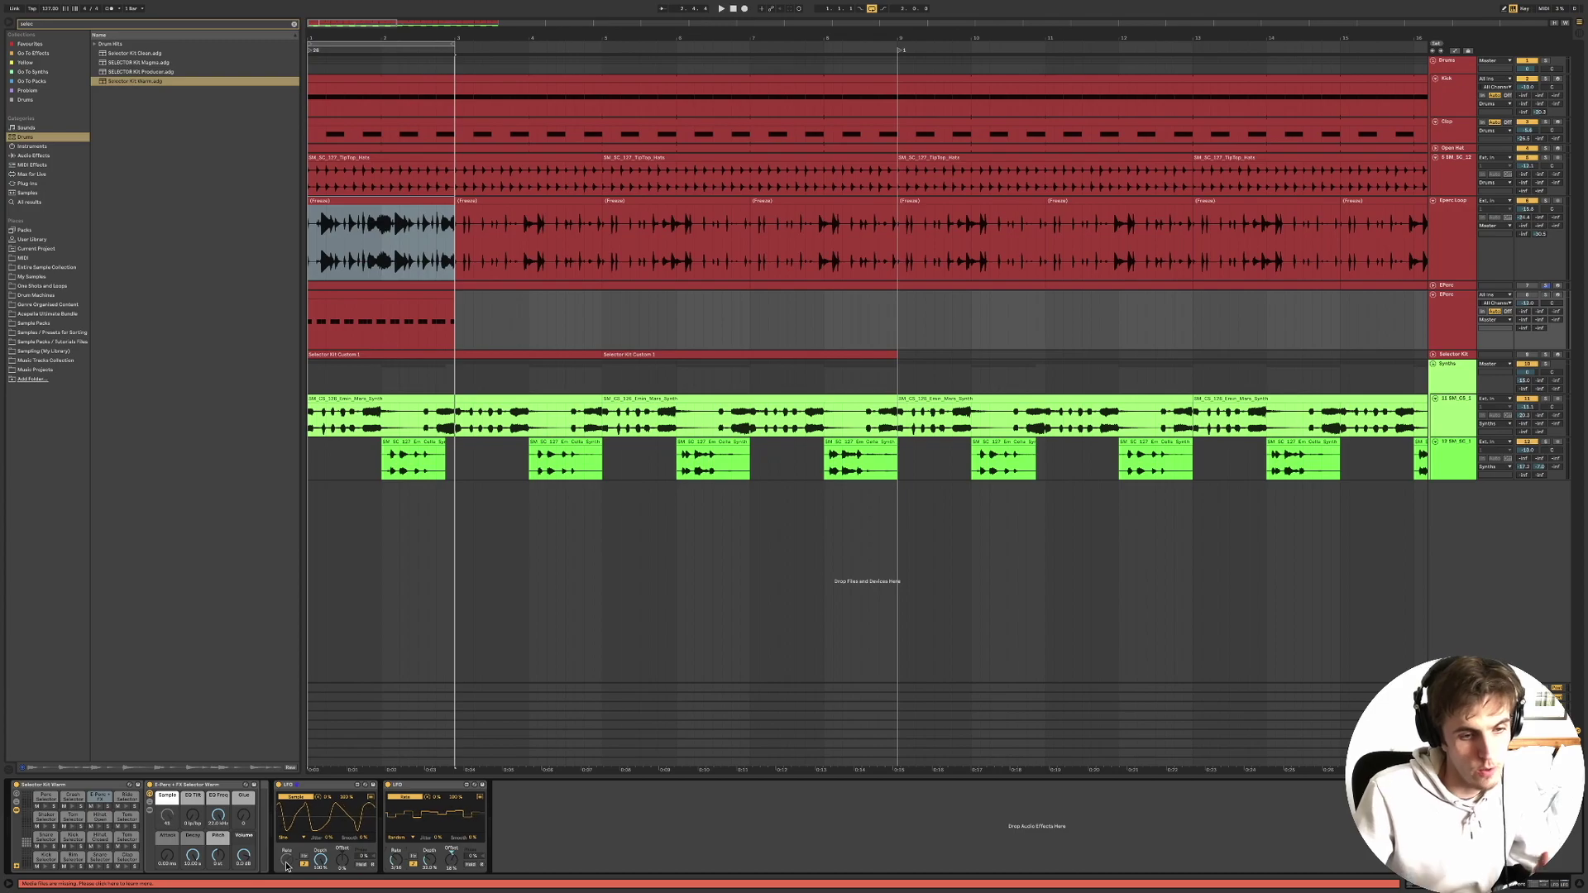
{"action": "left_click", "coordinate": [436, 788]}
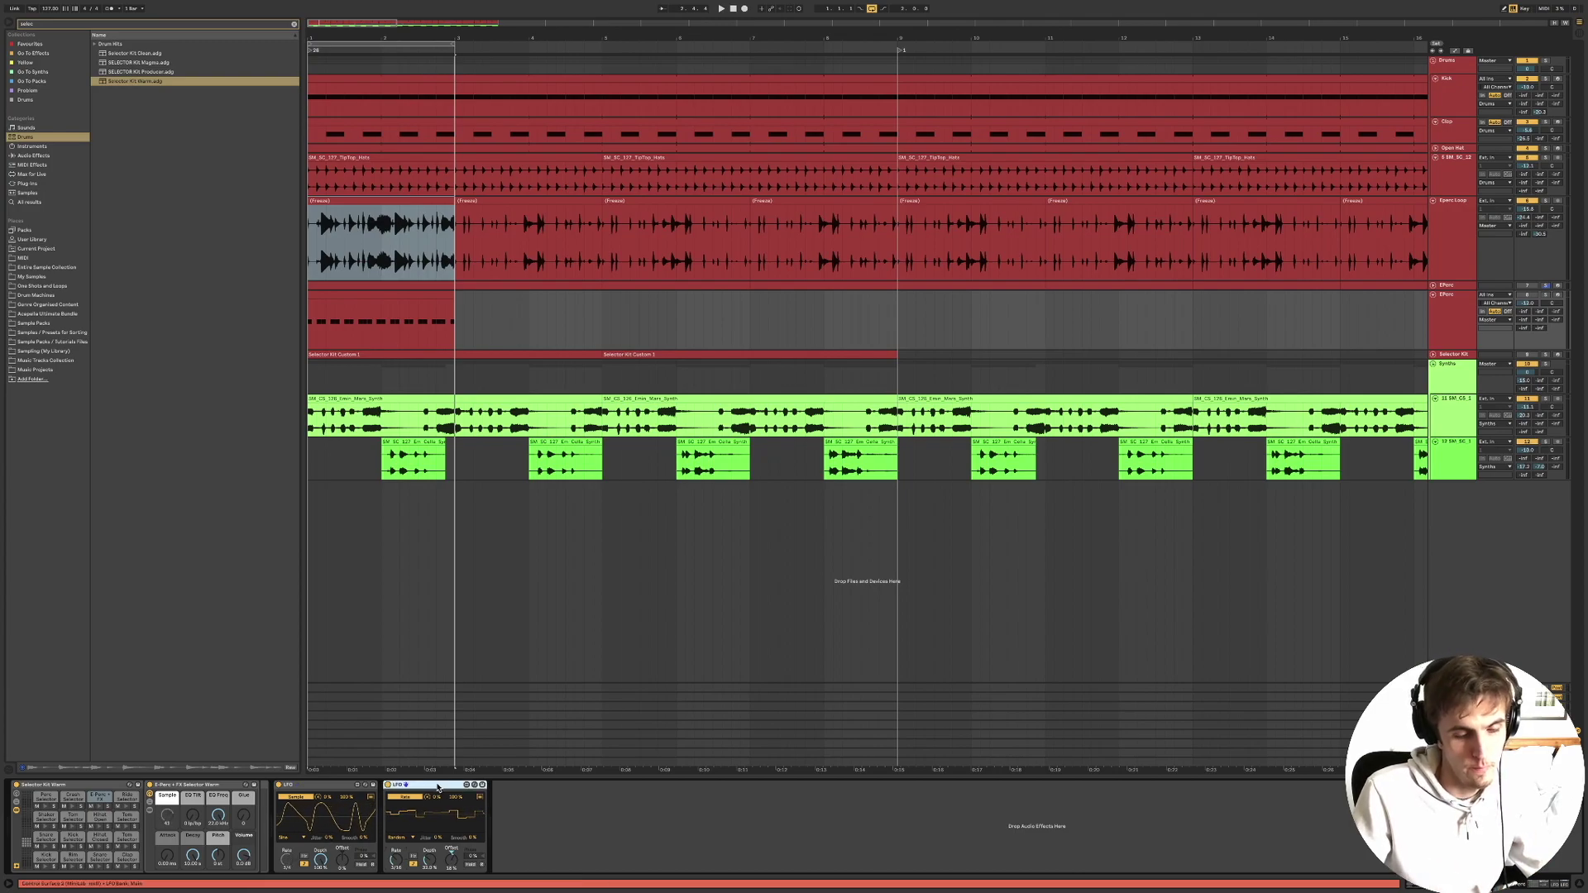
{"action": "key", "text": "ctrl+d"}
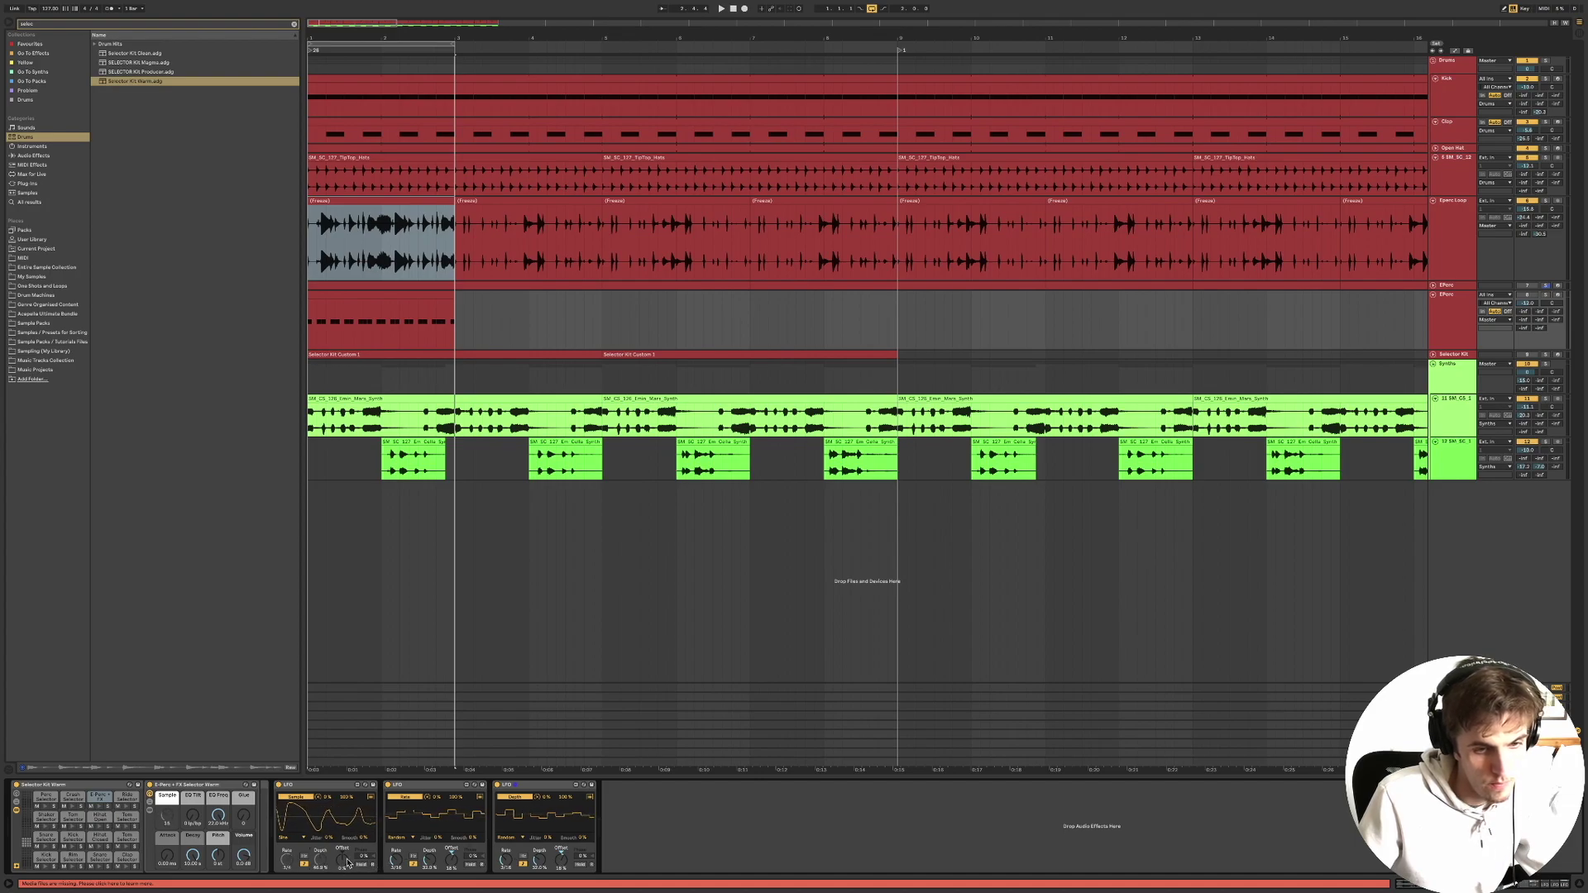
Delete the first frozen clip from the Open Loop track and play the duplicated percussion clip soloed.
{"action": "key", "text": "space"}
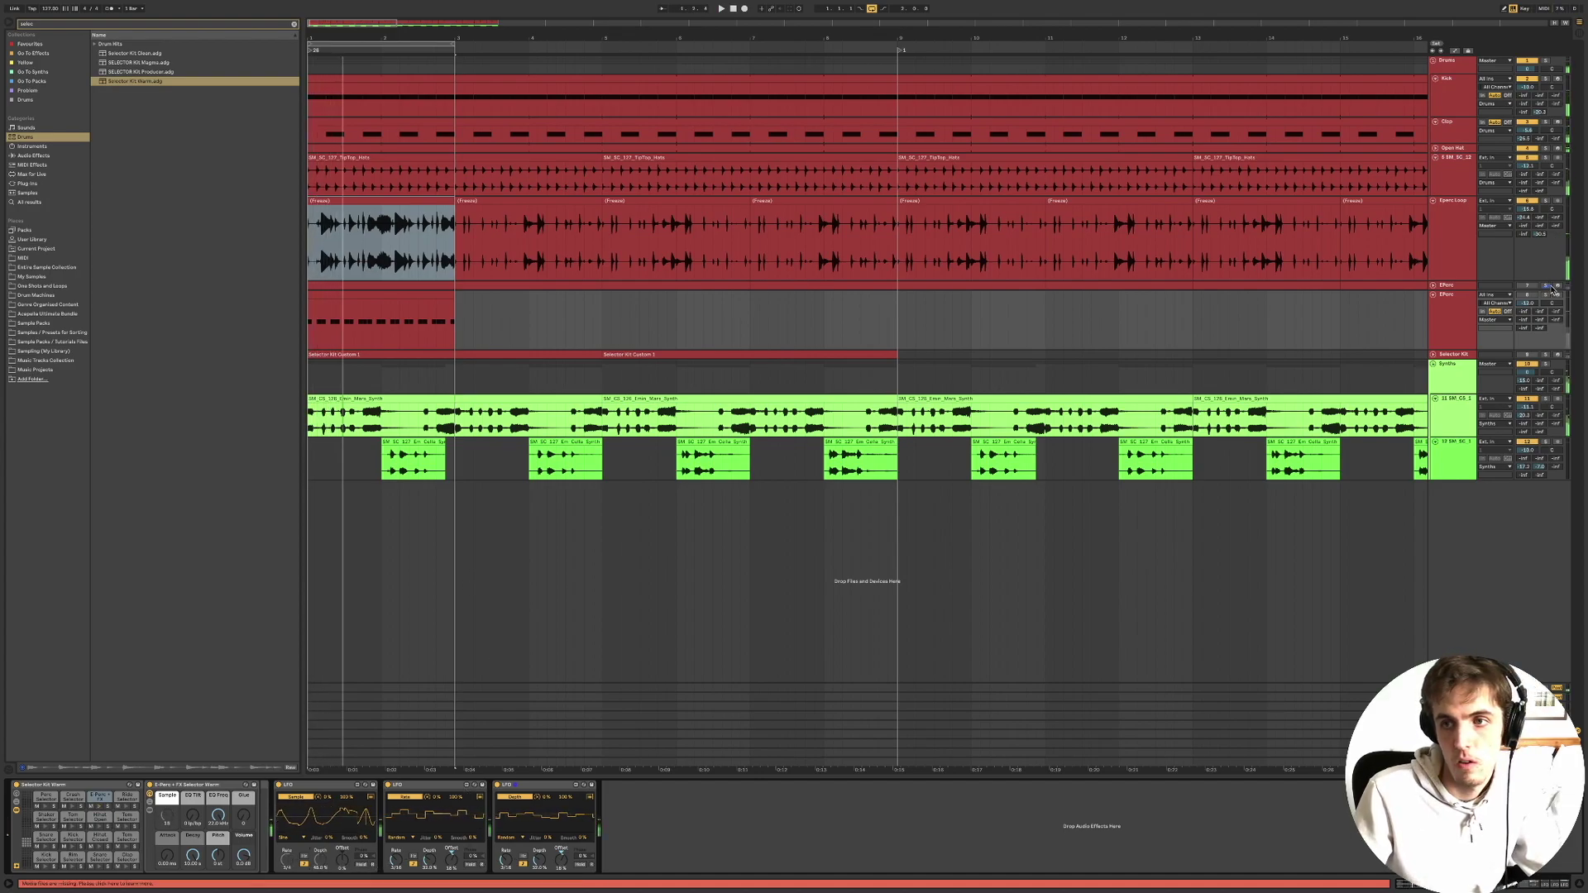
{"action": "left_click", "coordinate": [422, 212]}
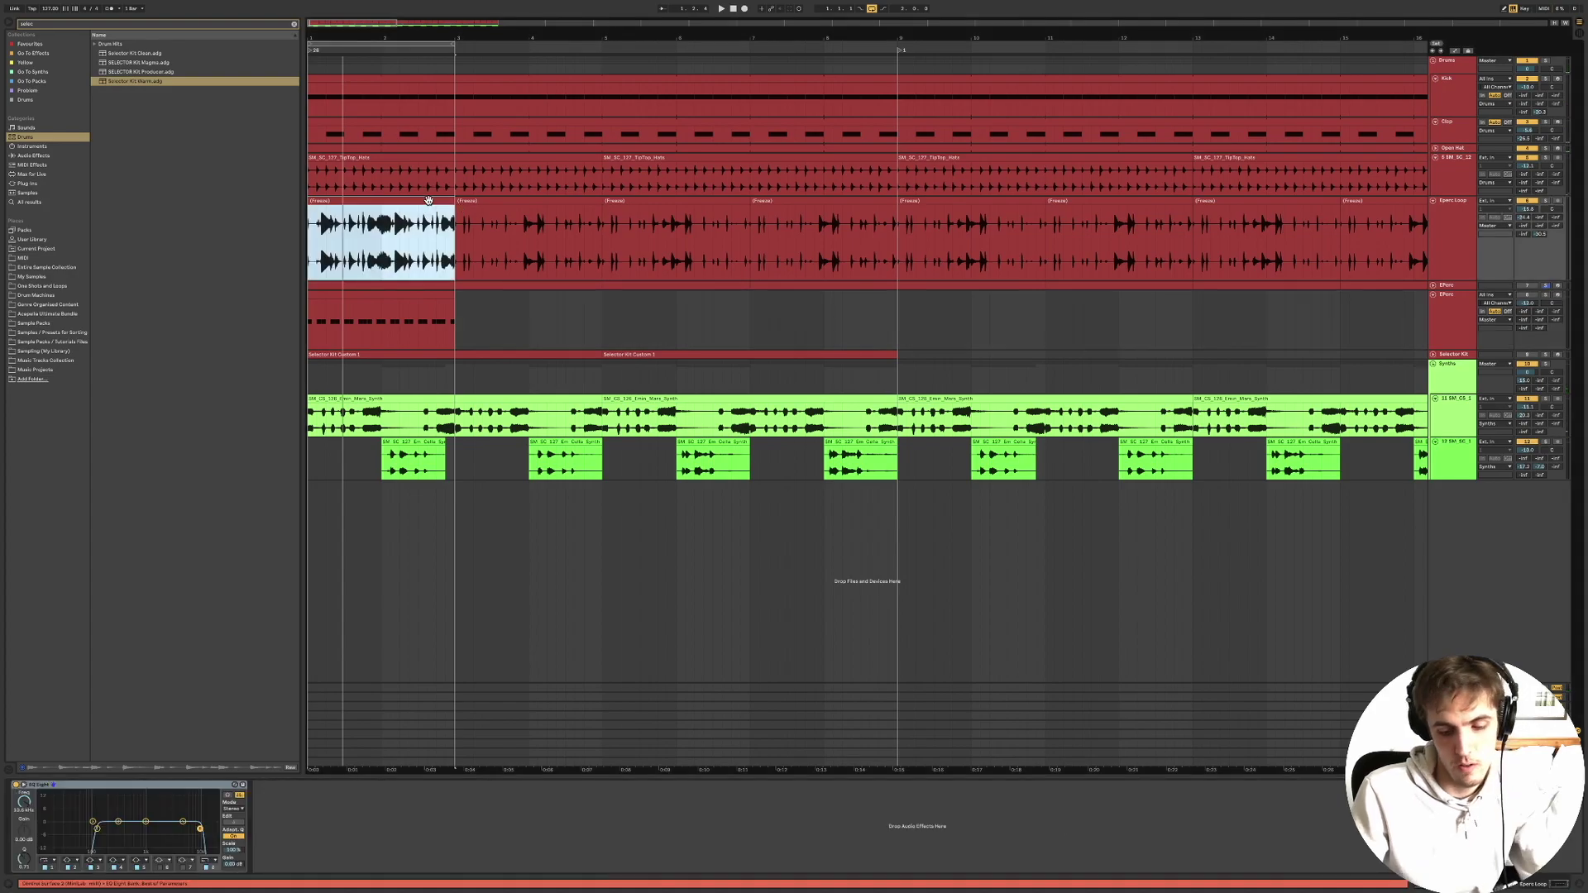
{"action": "left_click", "coordinate": [412, 295]}
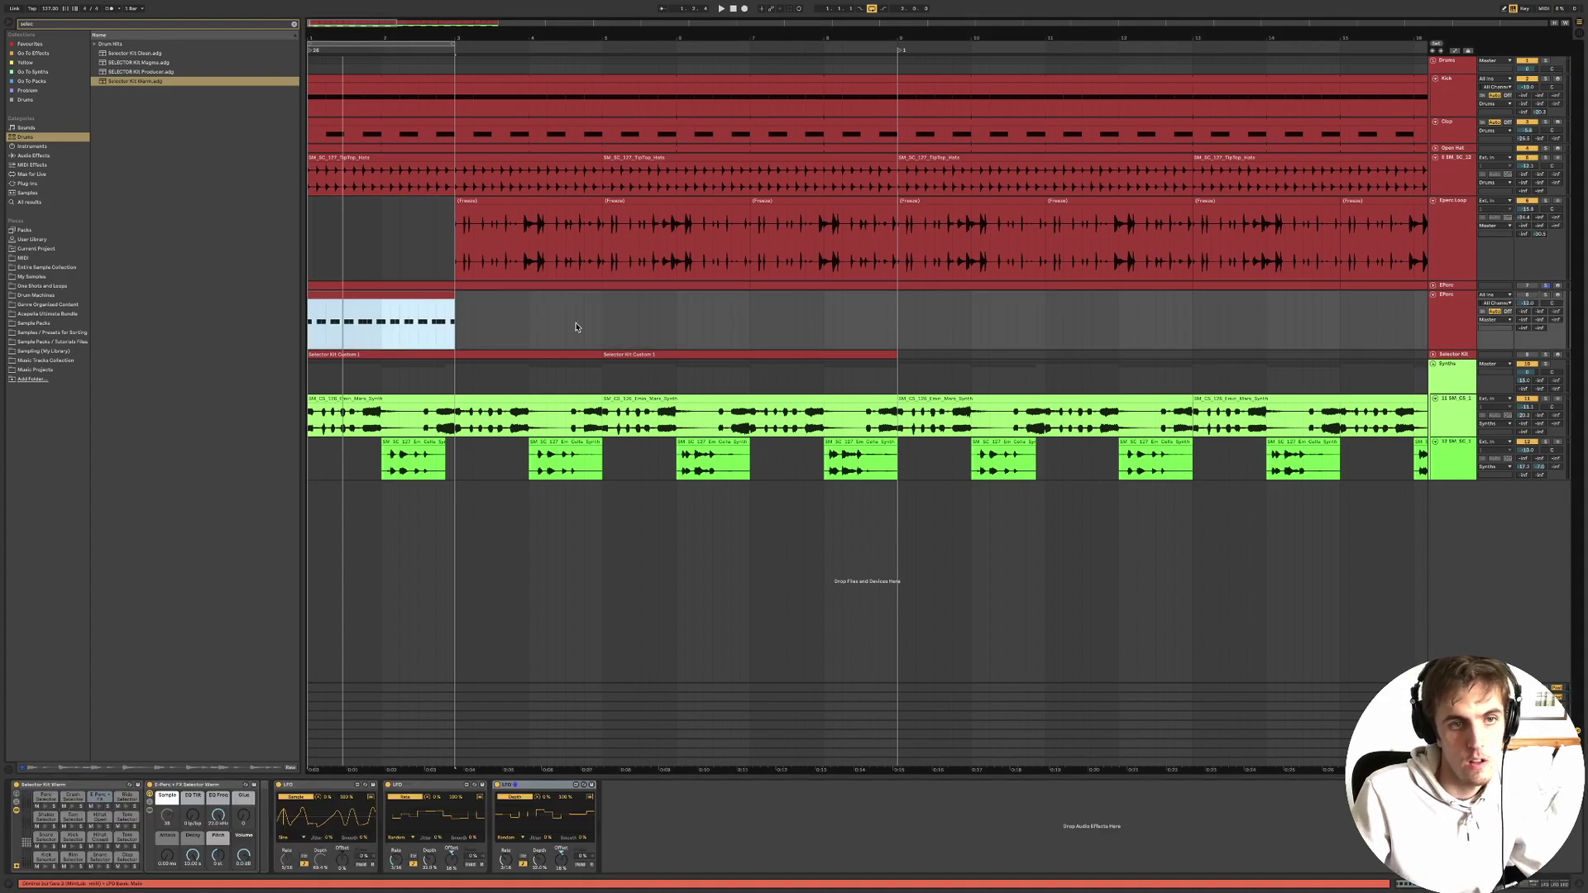
{"action": "left_click", "coordinate": [1546, 296]}
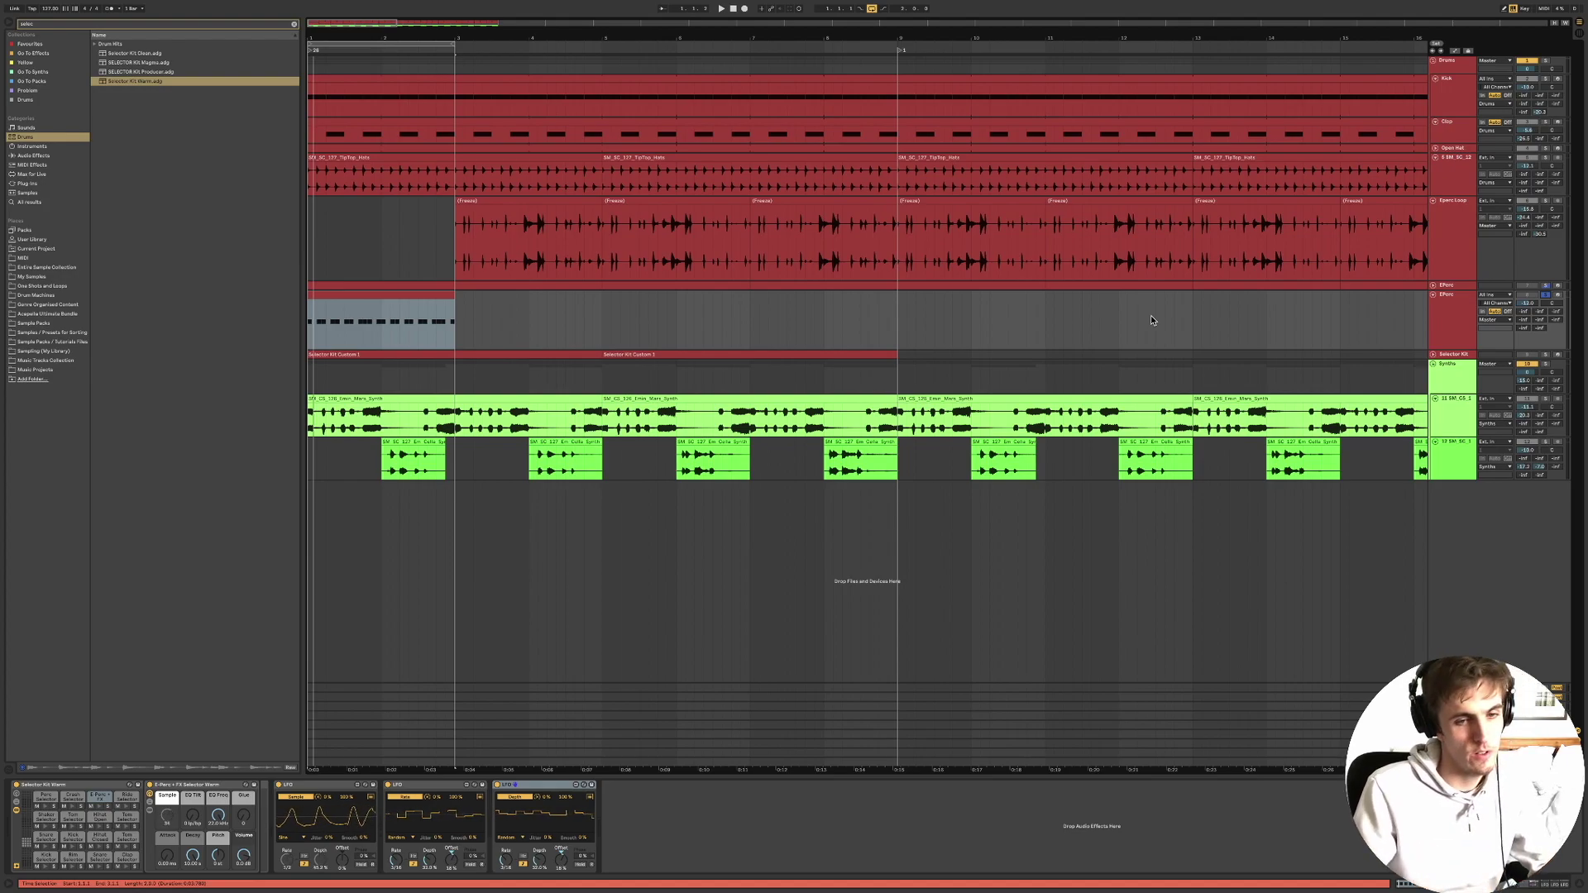
{"action": "key", "text": "space"}
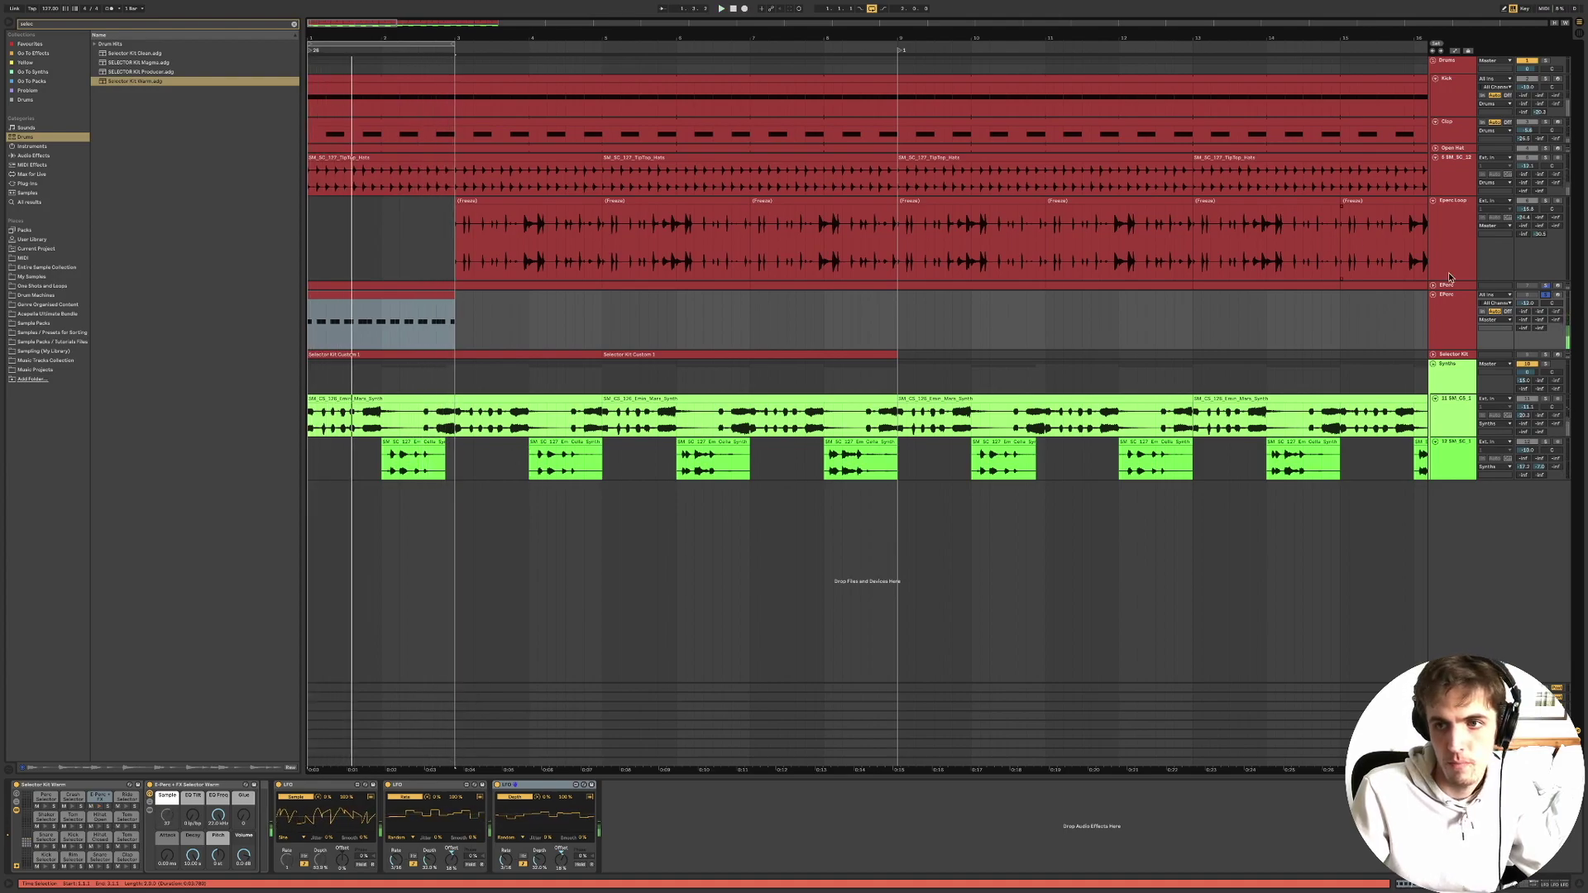
Freeze the duplicated percussion track and copy its frozen clip to the start of the Open Loop track.
{"action": "right_click", "coordinate": [1456, 304]}
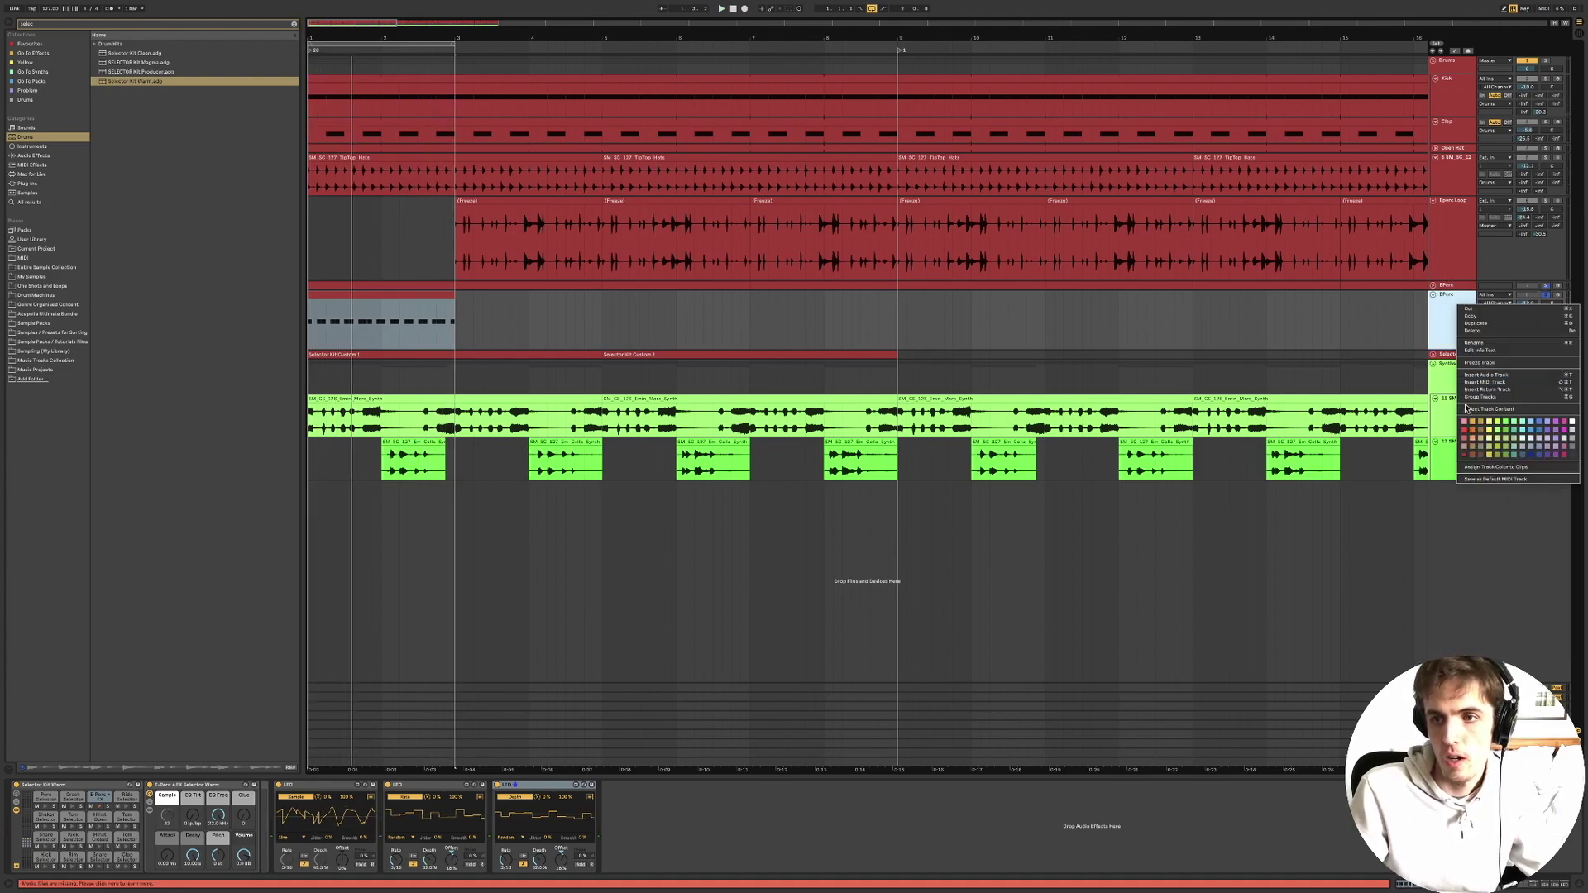
{"action": "left_click", "coordinate": [1514, 362]}
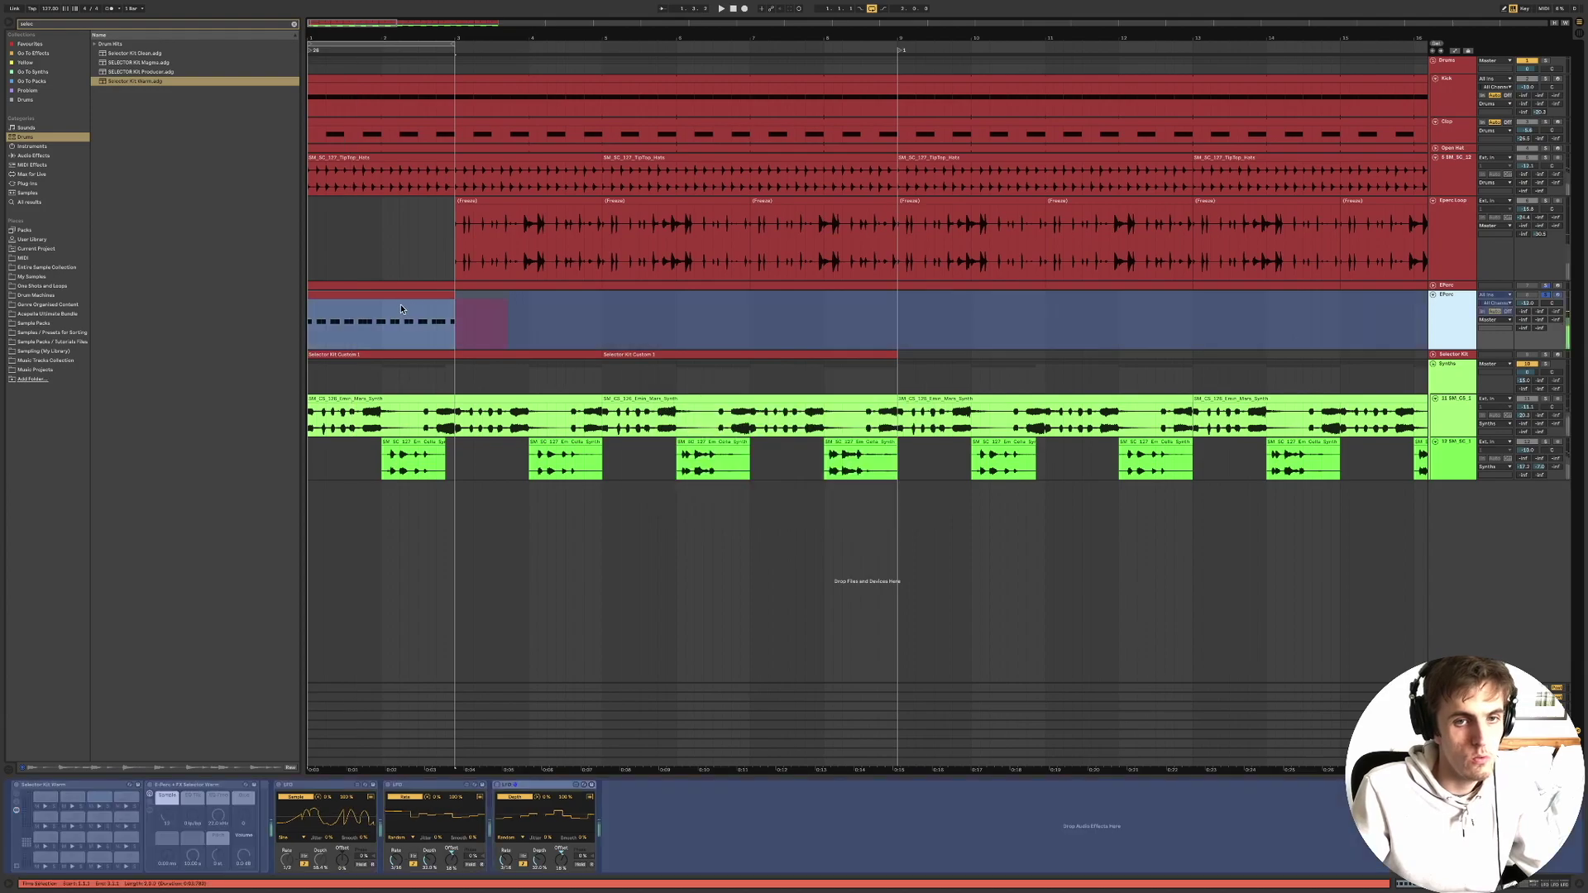
{"action": "key", "text": "Up"}
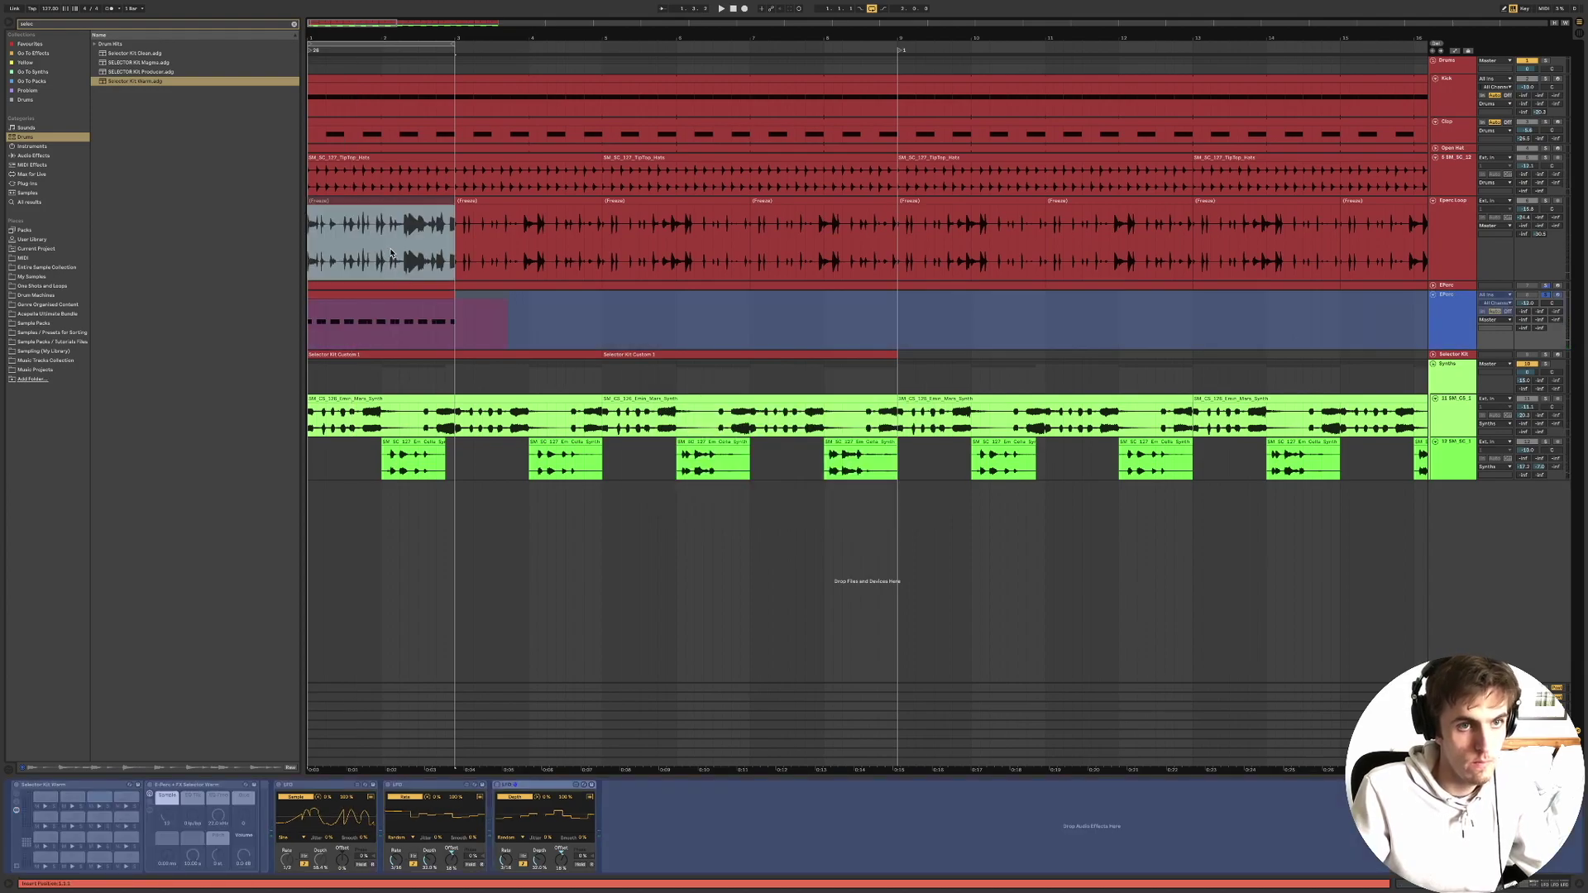
Play the new frozen clip on the Open Loop track, first soloed and then together with other drums.
{"action": "key", "text": "space"}
{"action": "key", "text": "space"}
{"action": "left_click", "coordinate": [1544, 201]}
{"action": "key", "text": "space"}
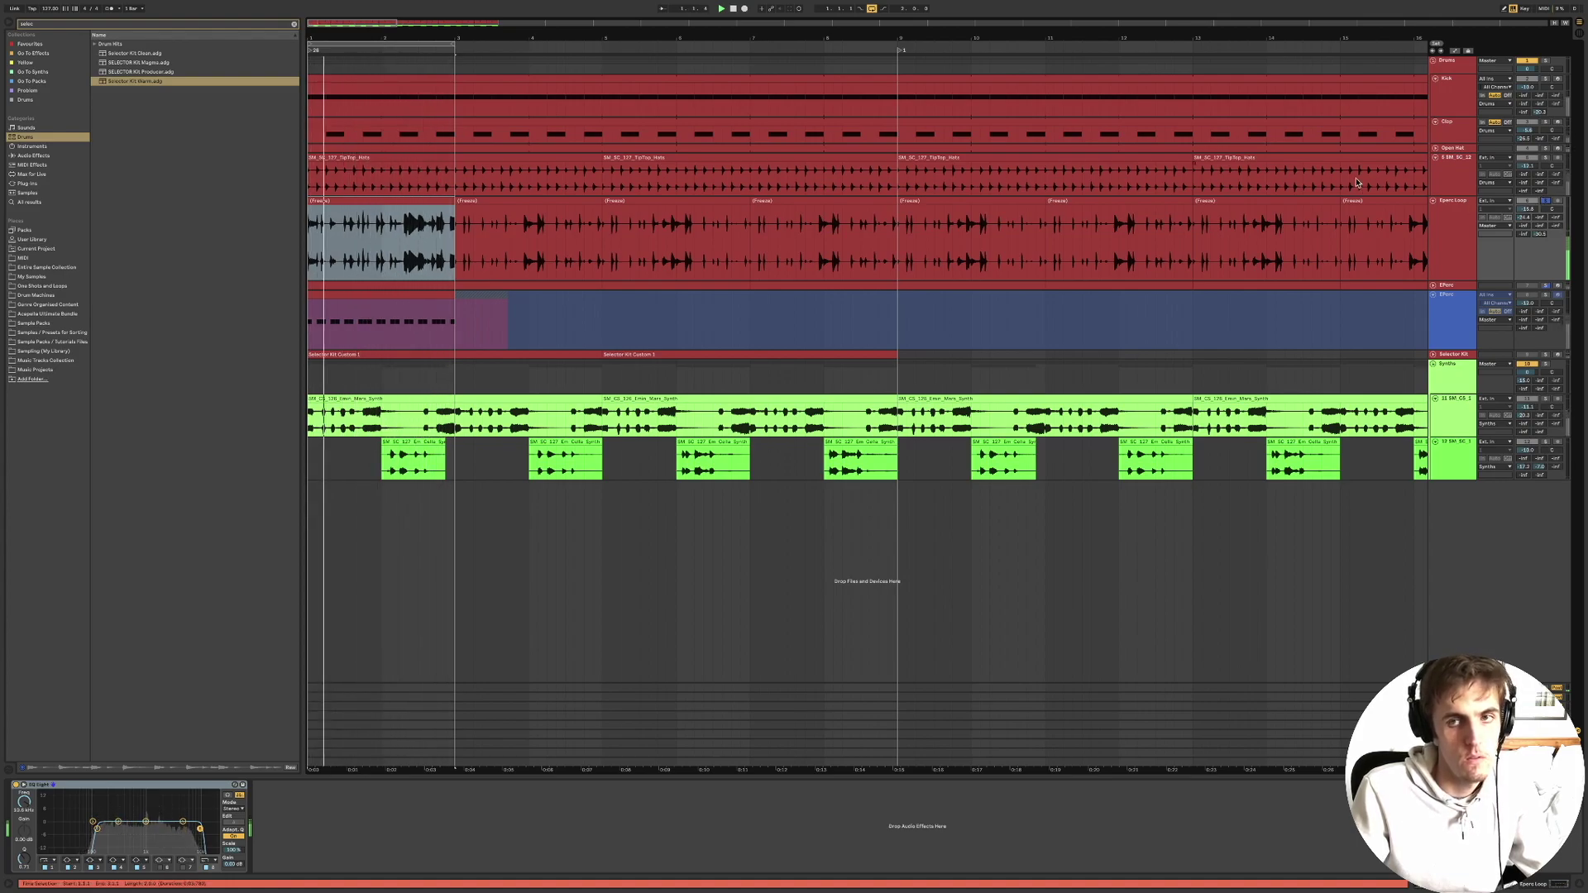
{"action": "left_click", "coordinate": [1546, 122]}
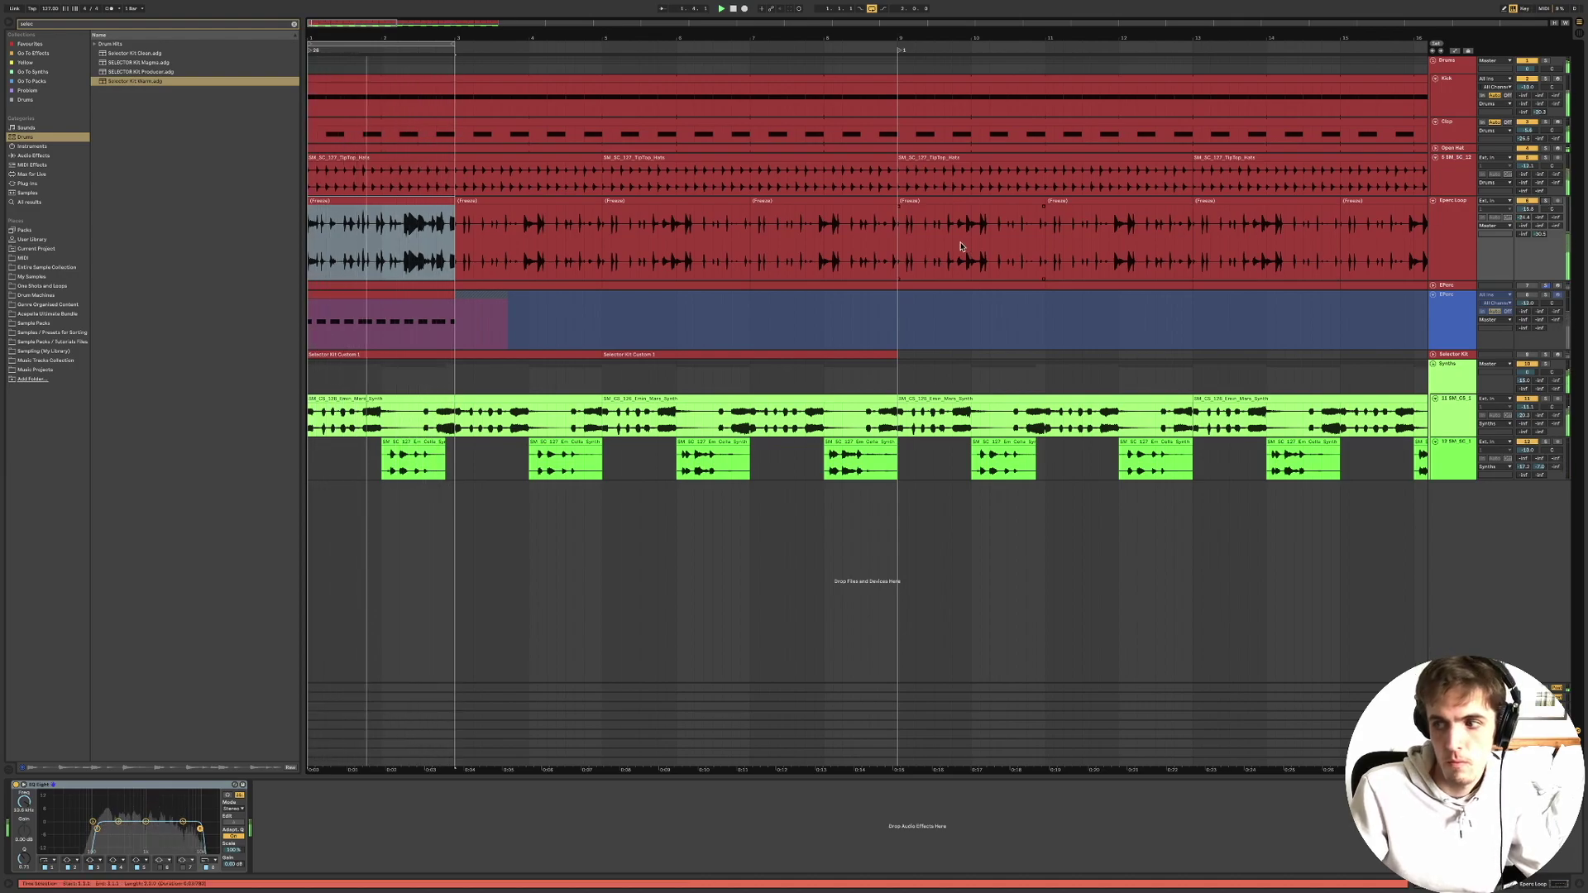
Unfreeze the duplicated percussion track again to make its MIDI clip and devices editable.
{"action": "left_click", "coordinate": [484, 320]}
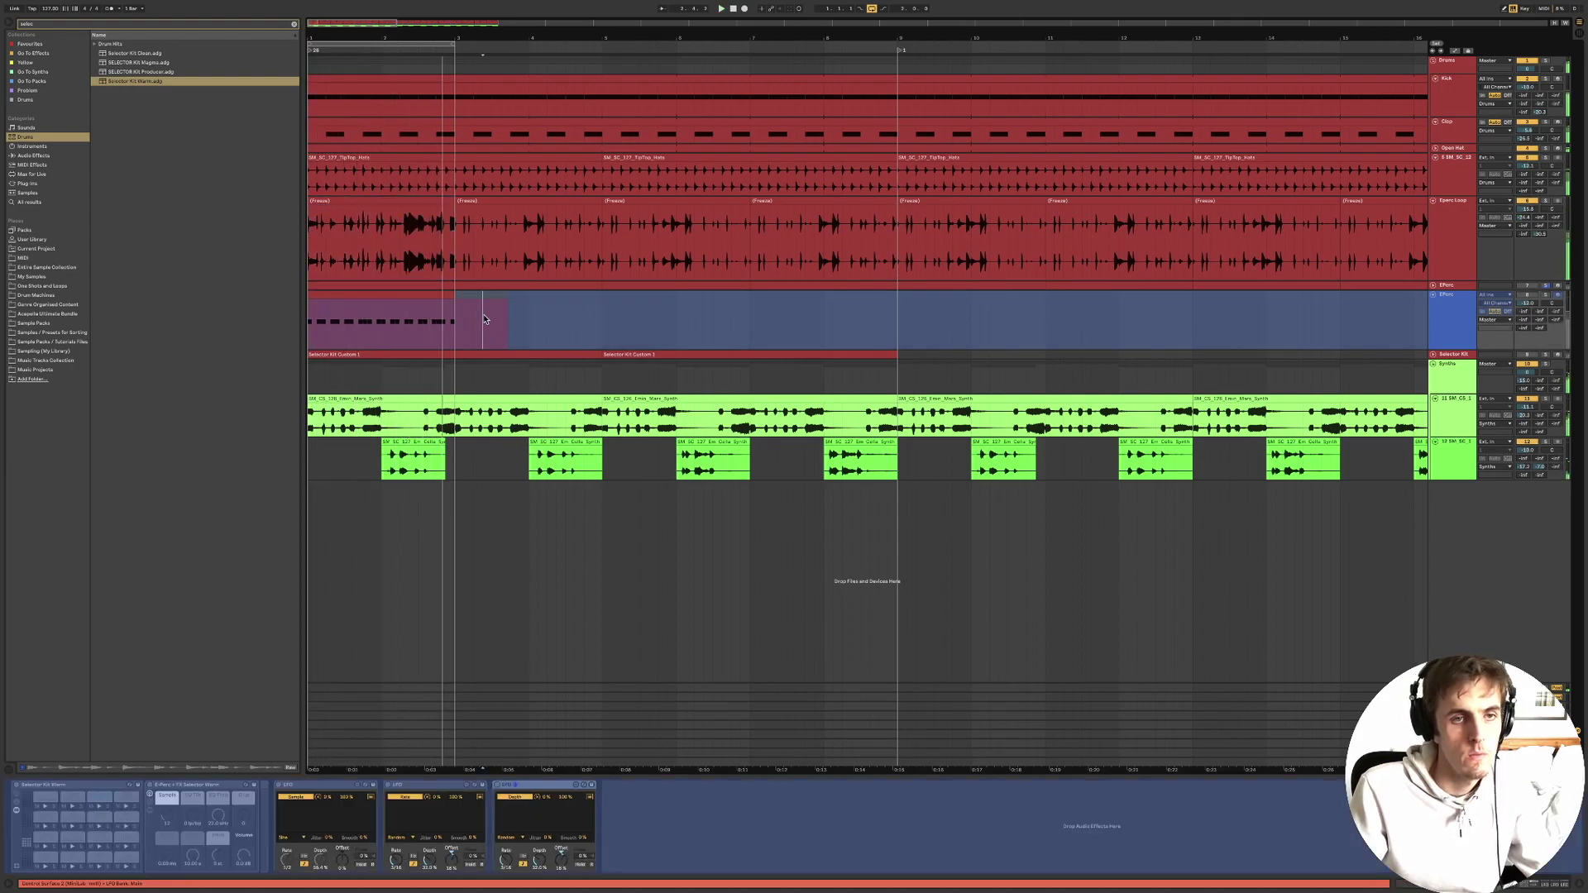
{"action": "right_click", "coordinate": [1464, 321]}
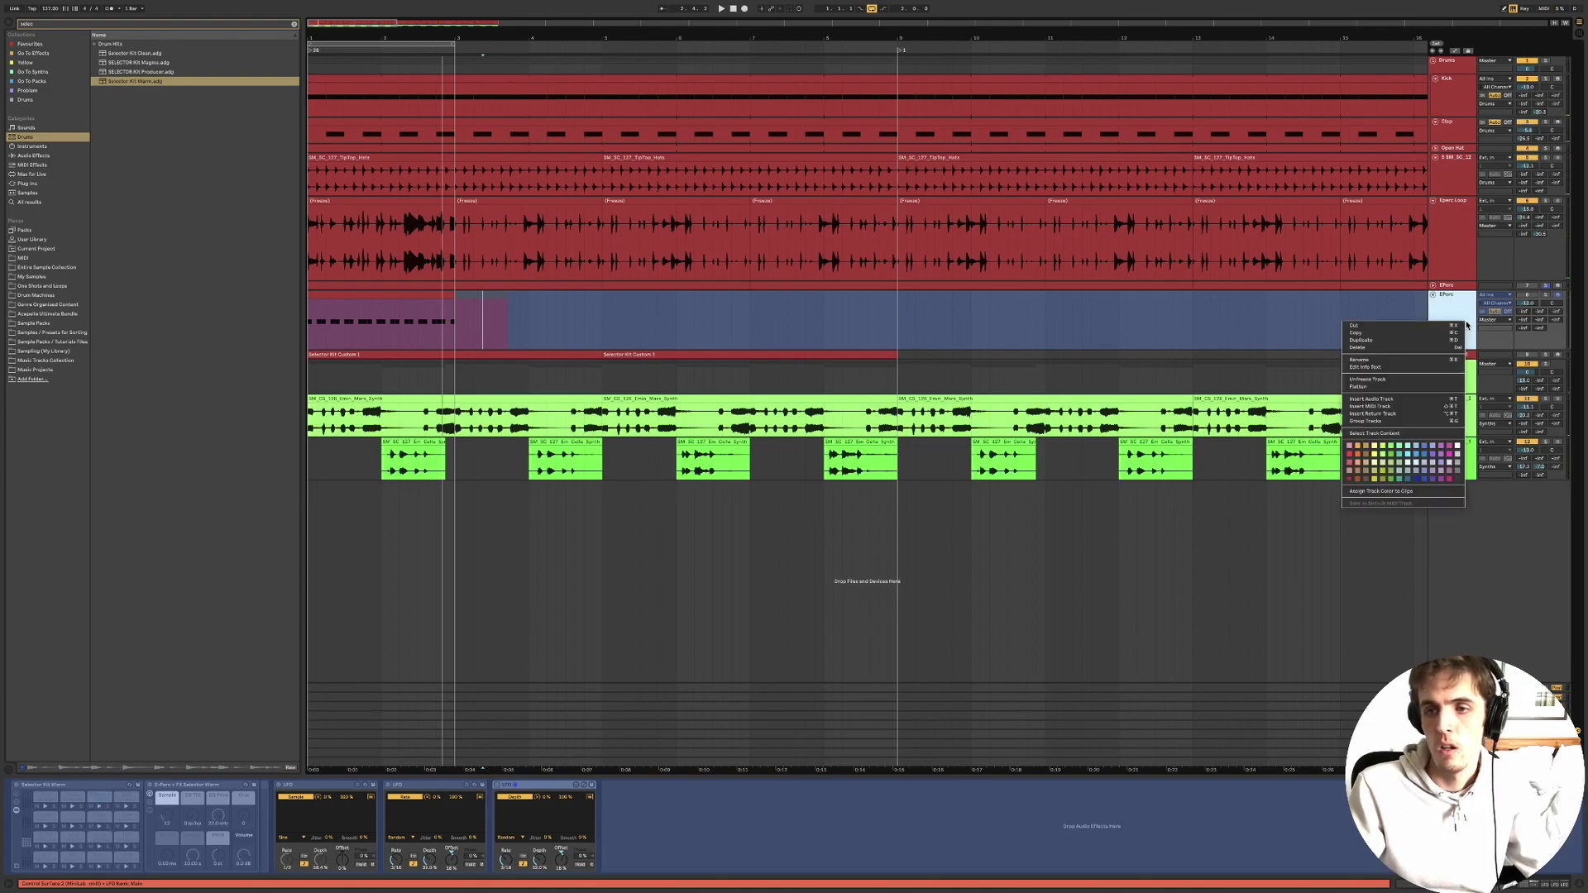
{"action": "left_click", "coordinate": [1369, 379]}
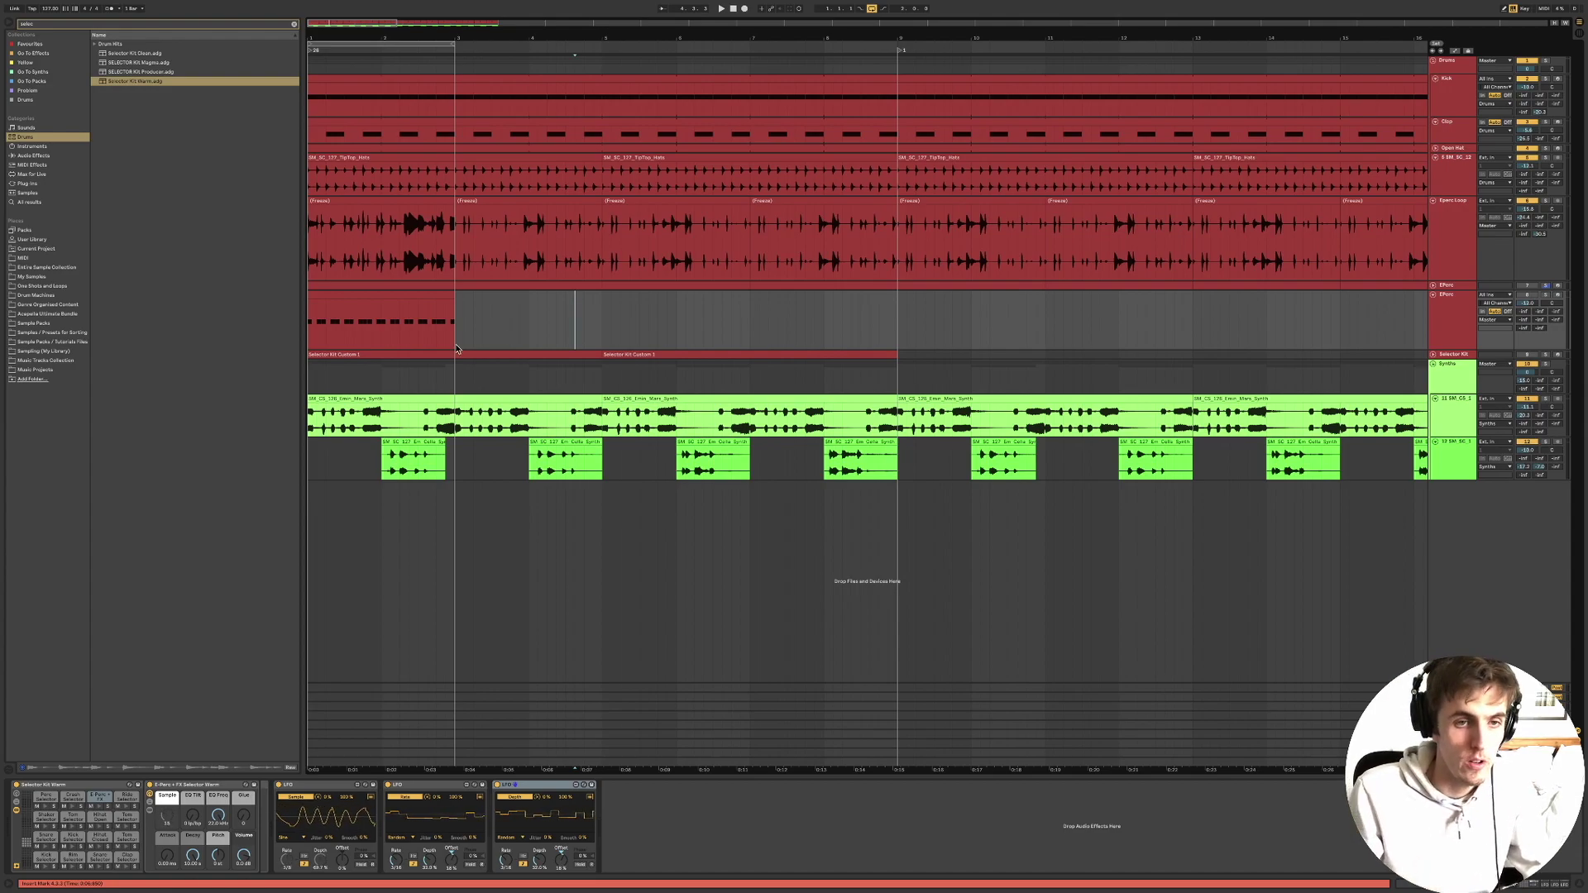
{"action": "scroll", "coordinate": [452, 388], "scroll_direction": "down", "scroll_amount": 5}
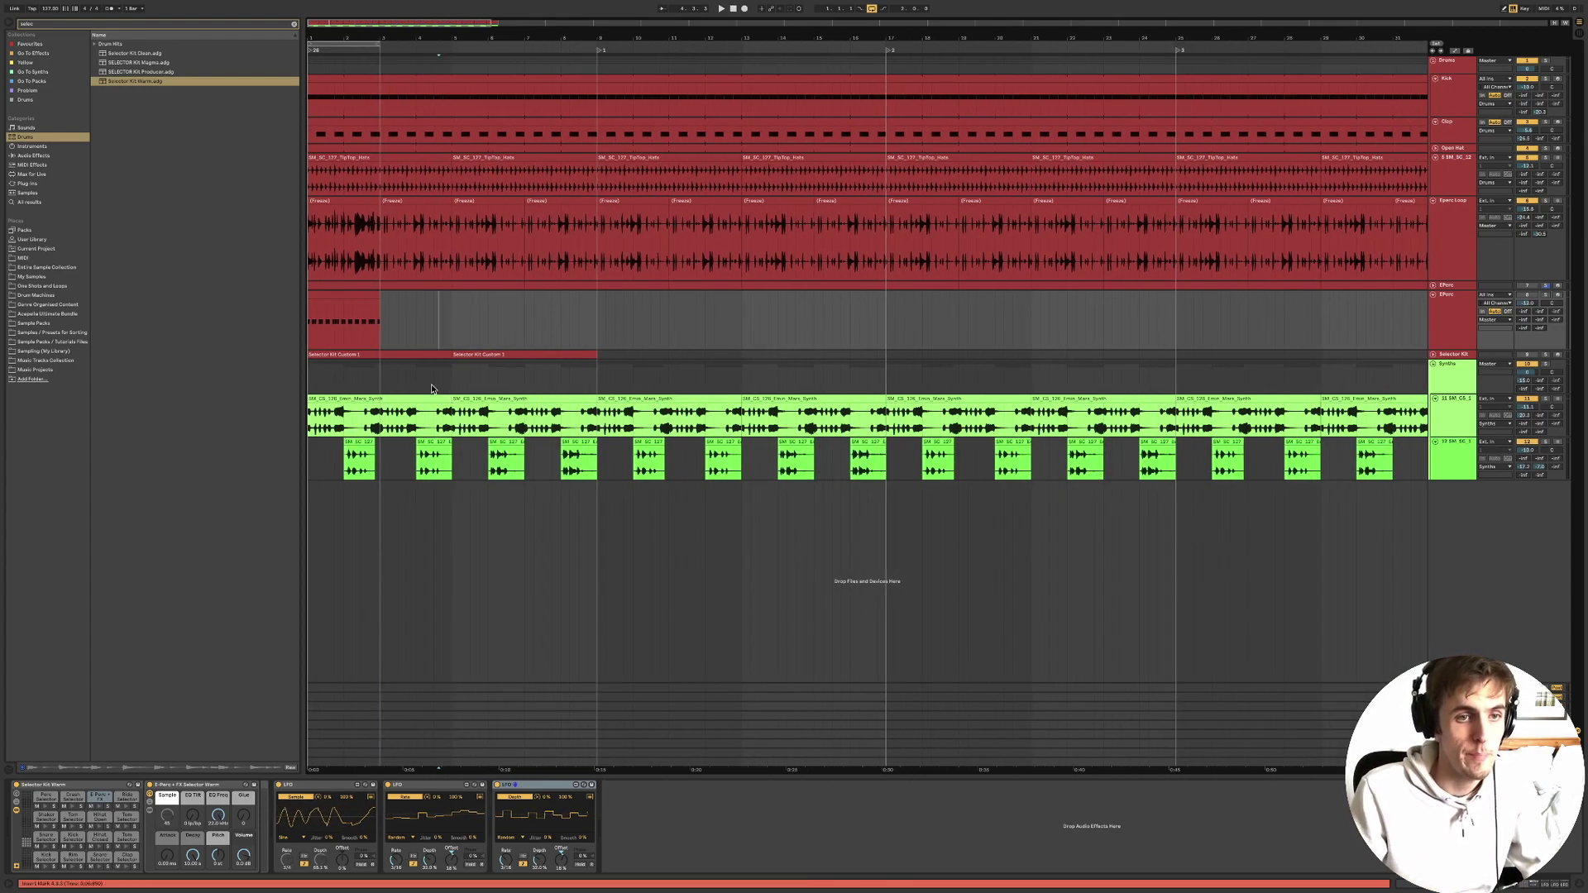
{"action": "left_click", "coordinate": [333, 371]}
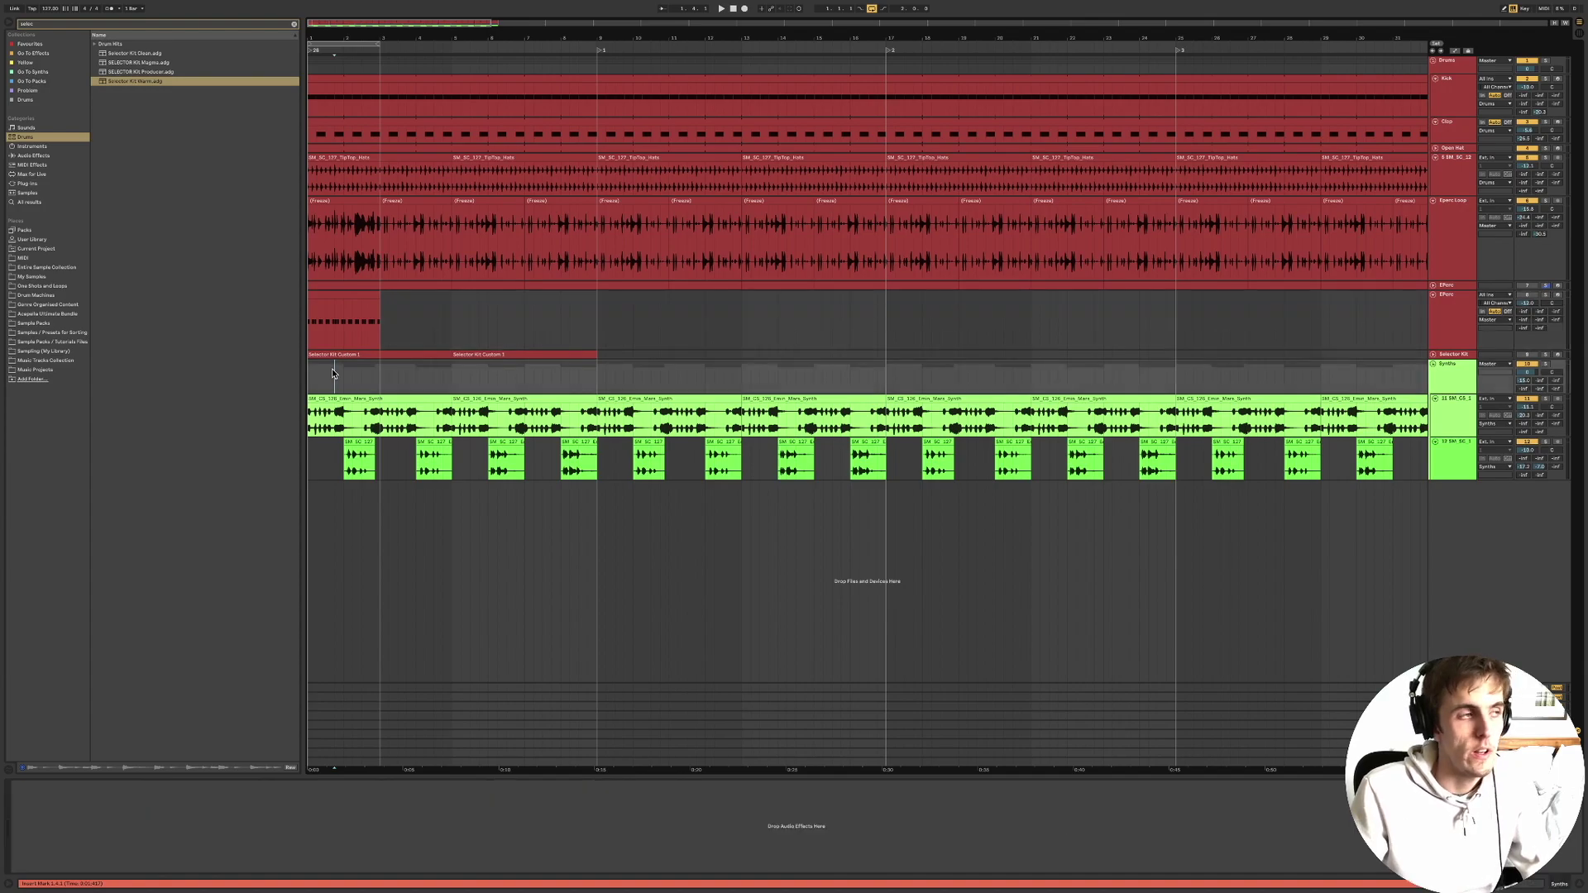